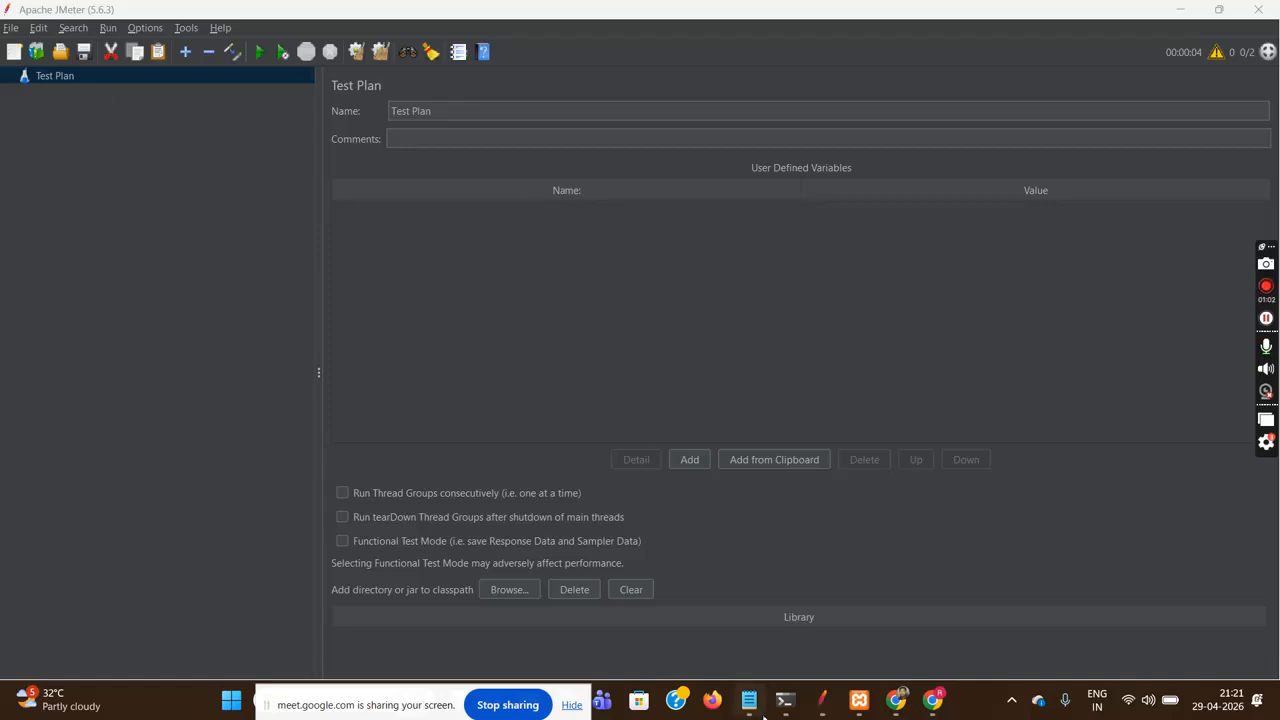
Switch to Notepad and review the FTP test server's URL, user name and password in the notes
mouse_move(749, 700)
click(780, 617)
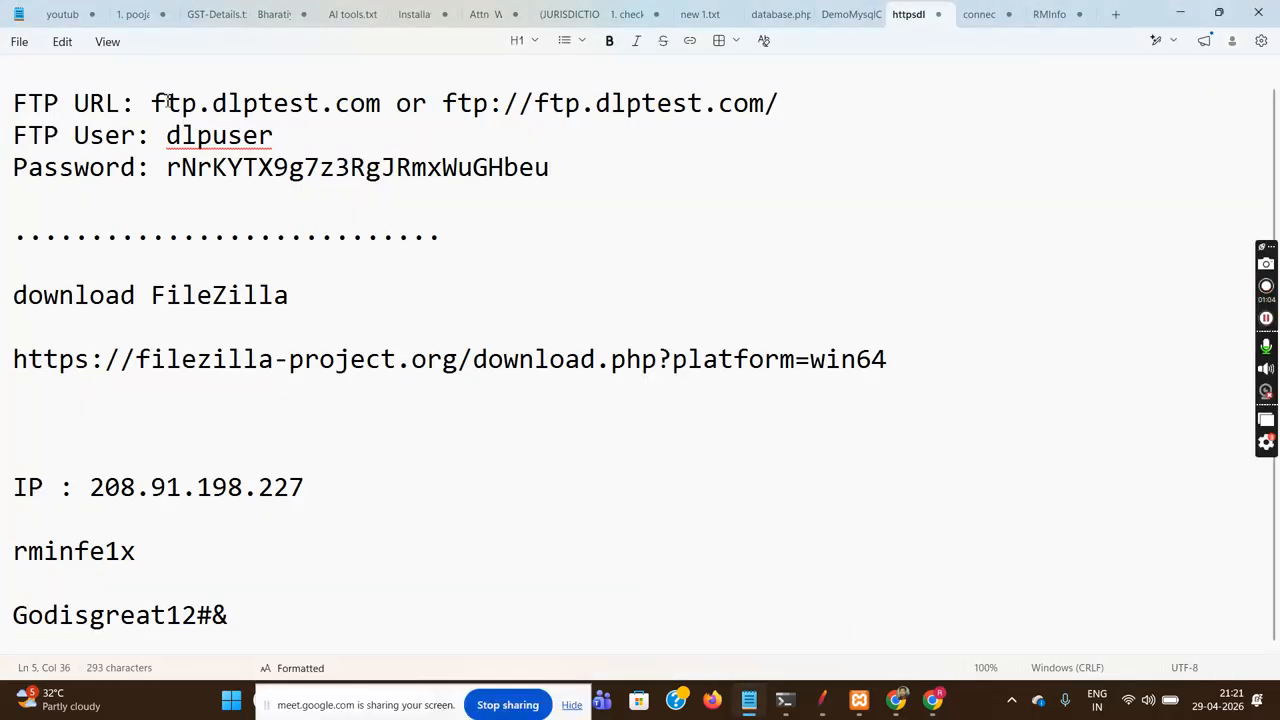
drag(443, 104, 783, 110)
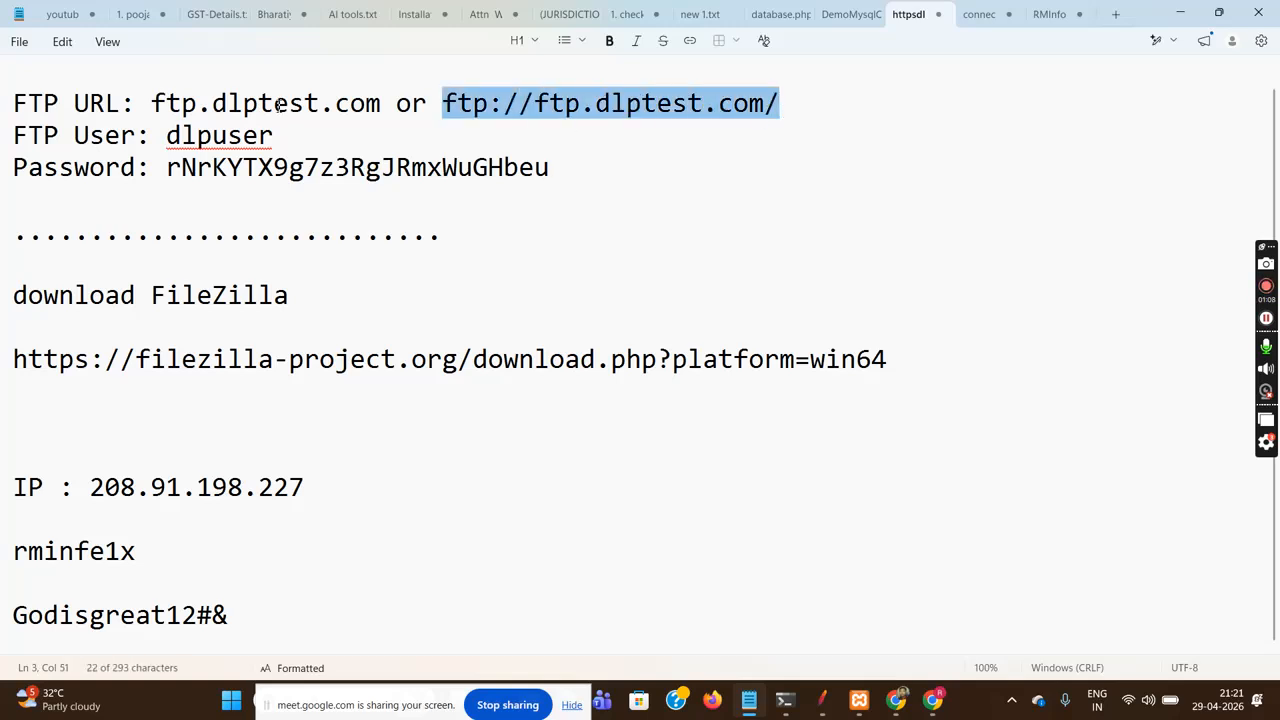
drag(167, 140, 272, 145)
drag(167, 168, 548, 172)
click(547, 175)
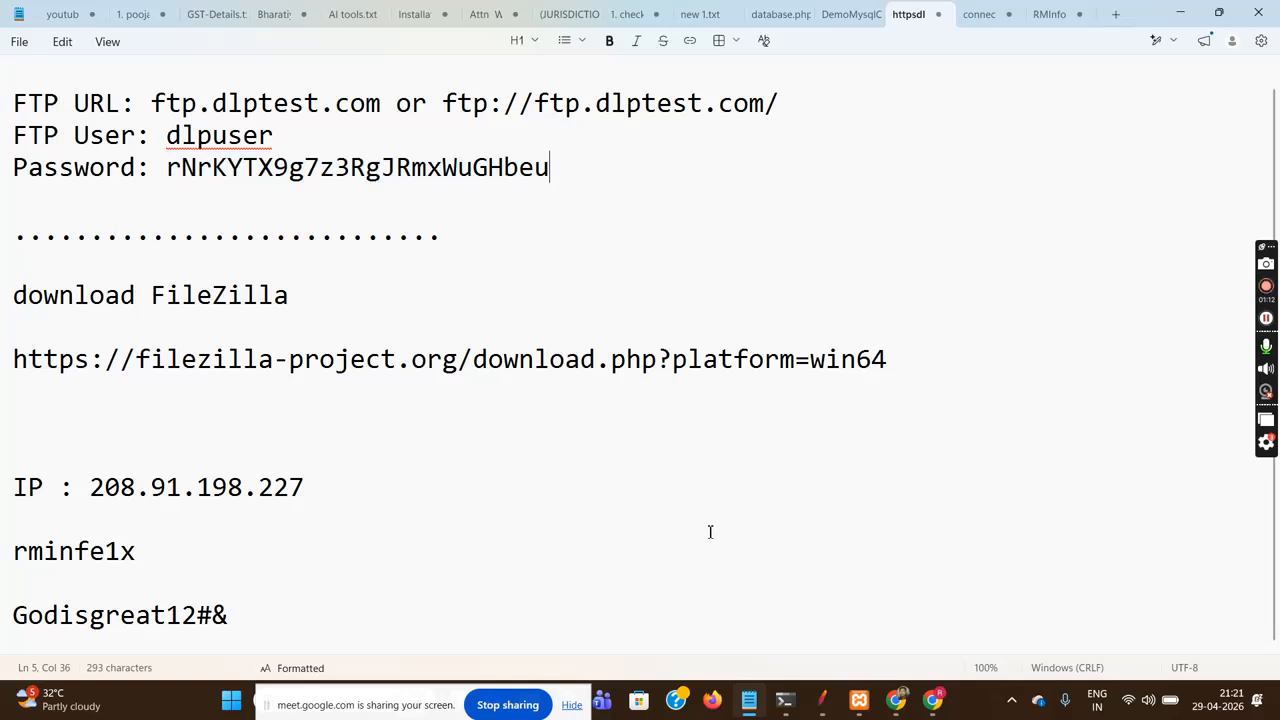
Switch to Apache JMeter and add a Thread Group to the Test Plan
mouse_move(826, 700)
click(823, 601)
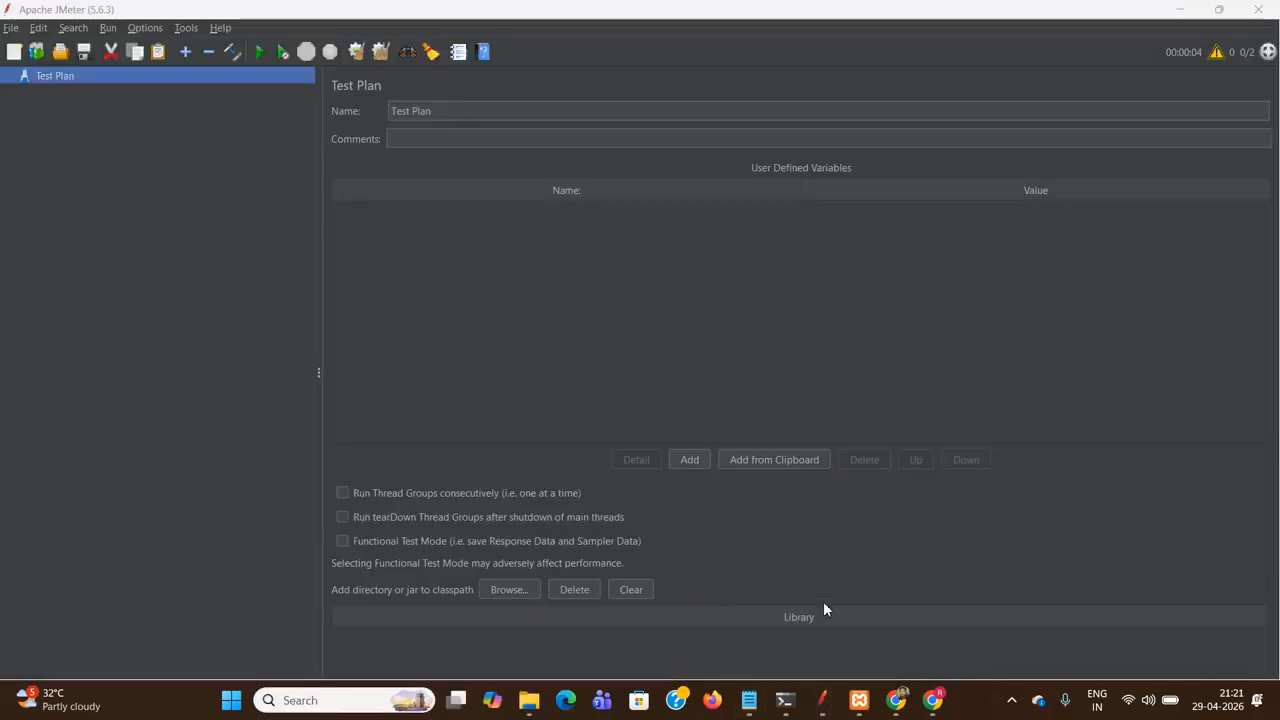
right_click(90, 77)
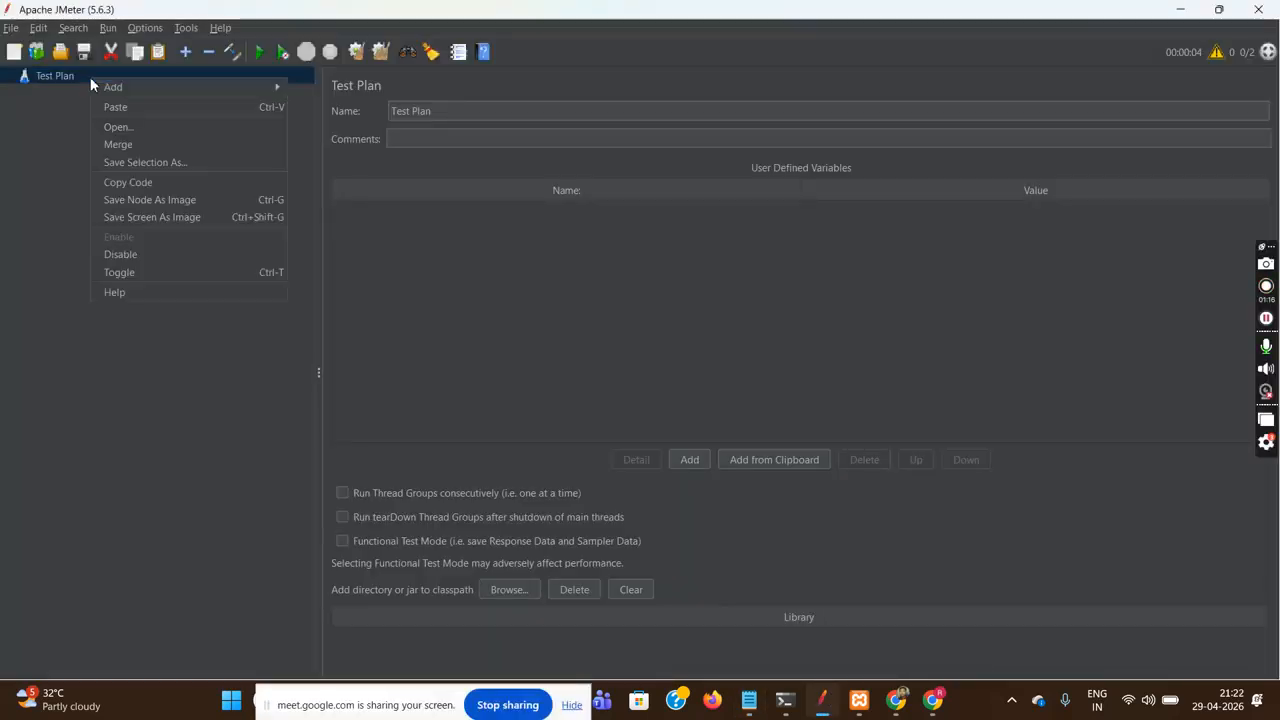
mouse_move(186, 88)
mouse_move(380, 95)
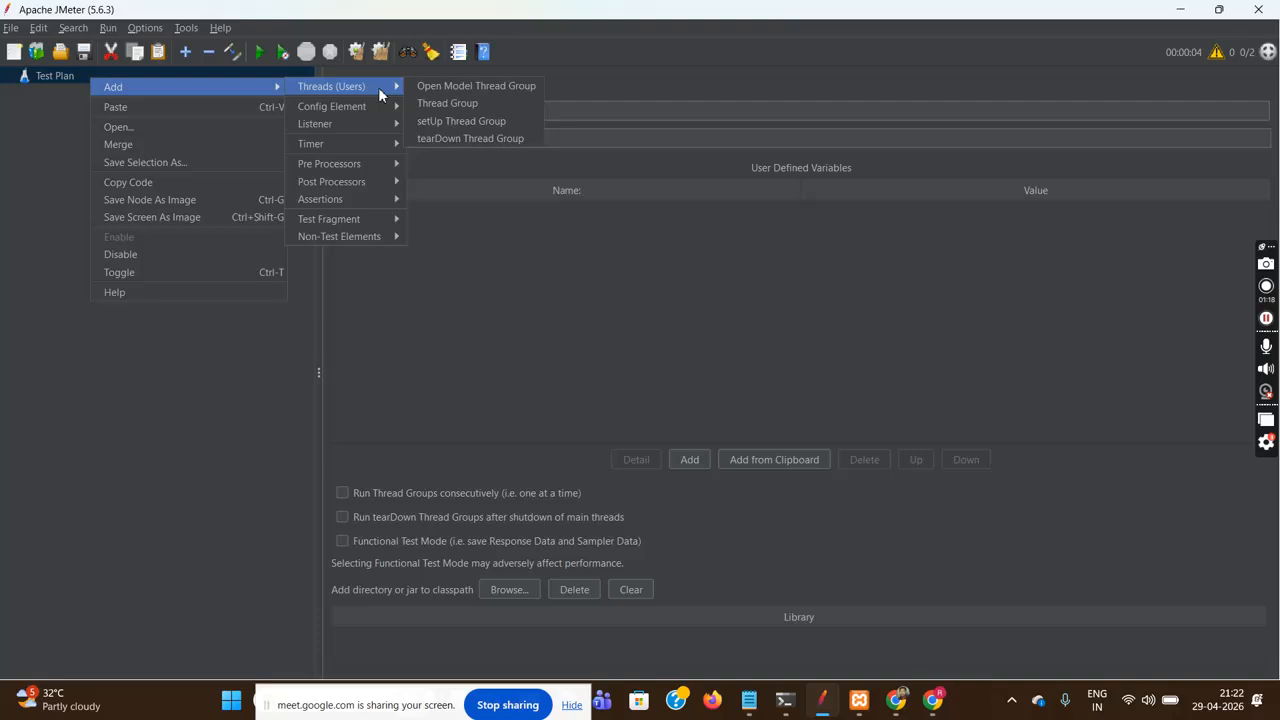
click(447, 103)
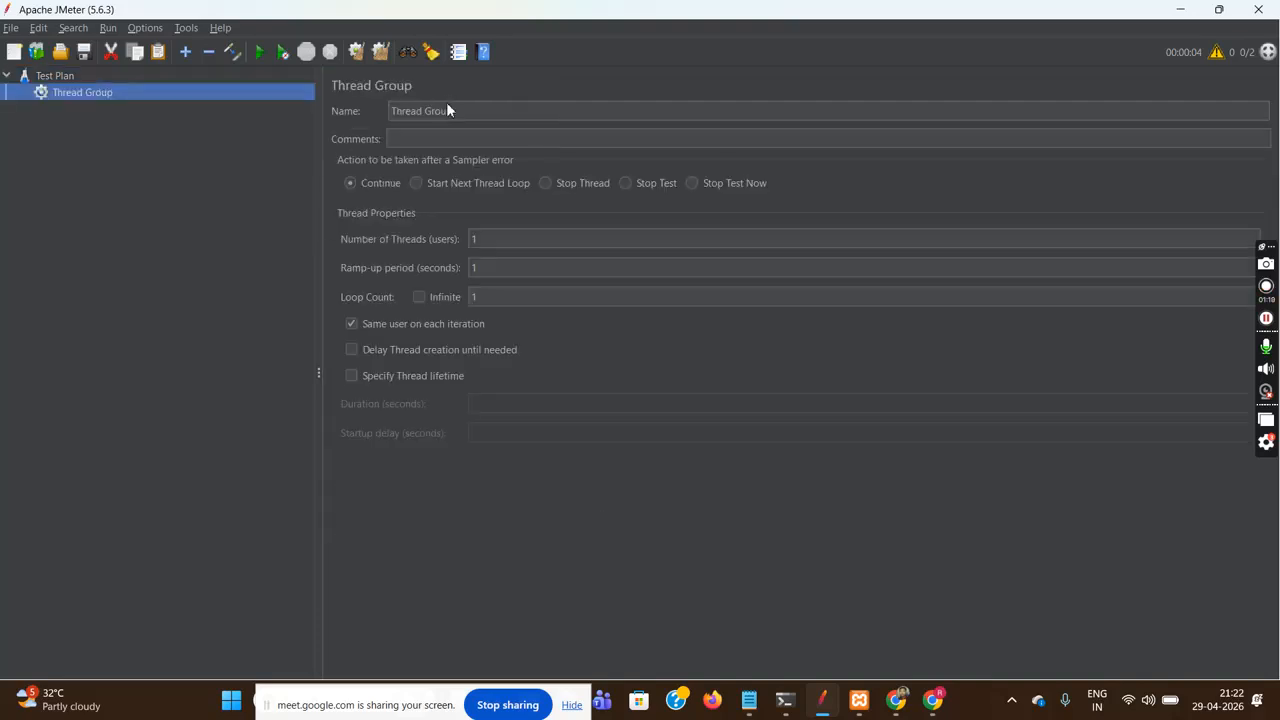
Add an FTP Request sampler to the Thread Group
right_click(139, 92)
mouse_move(342, 105)
mouse_move(451, 106)
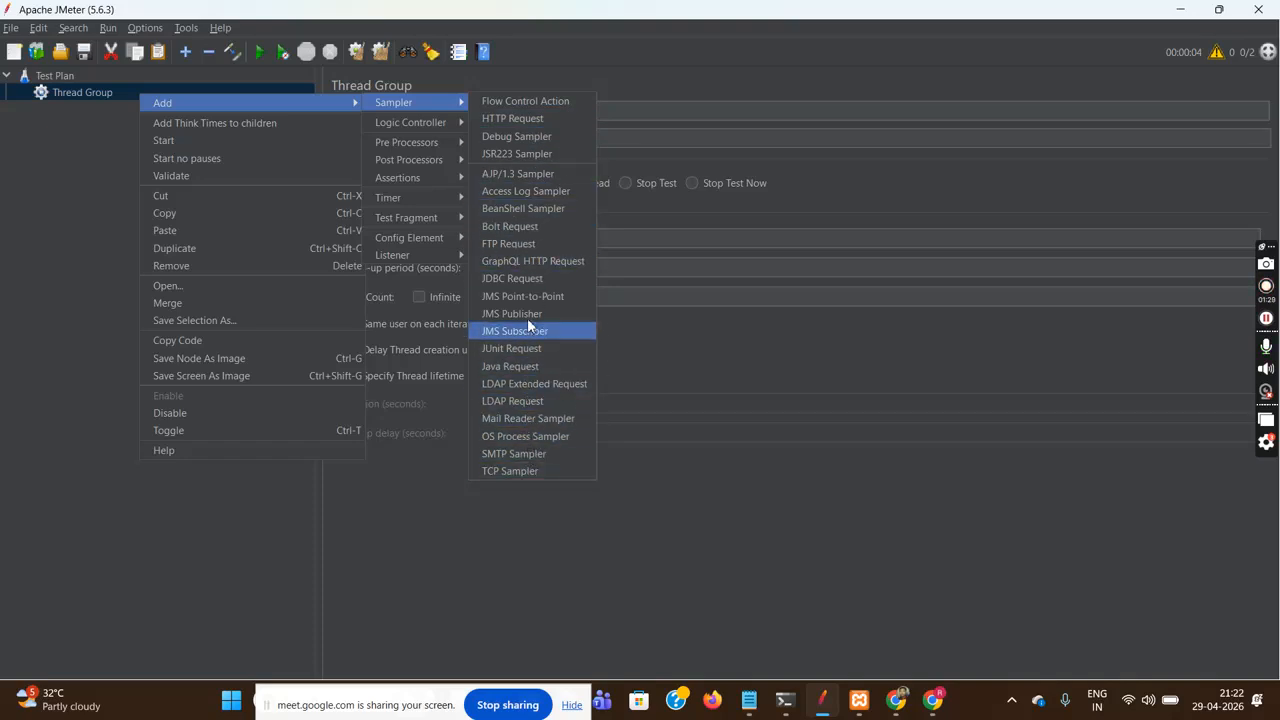
click(525, 244)
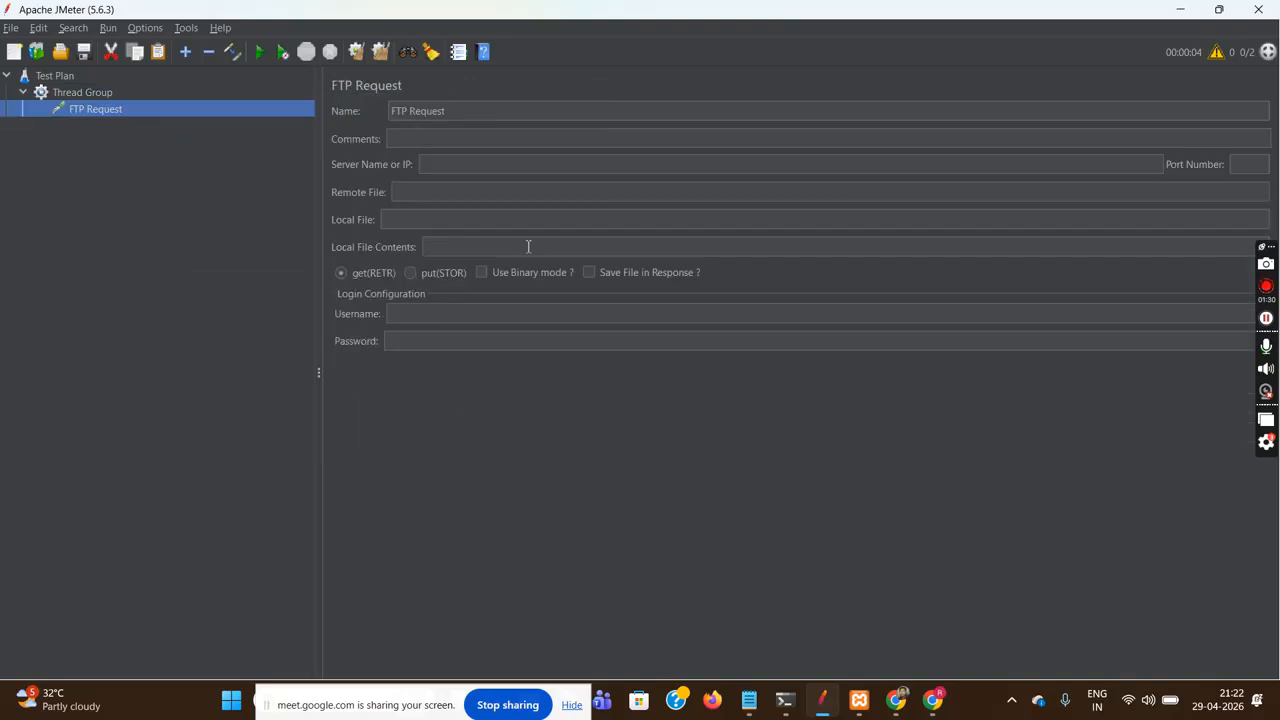
Add a View Results Tree listener to the Test Plan
click(56, 76)
right_click(67, 80)
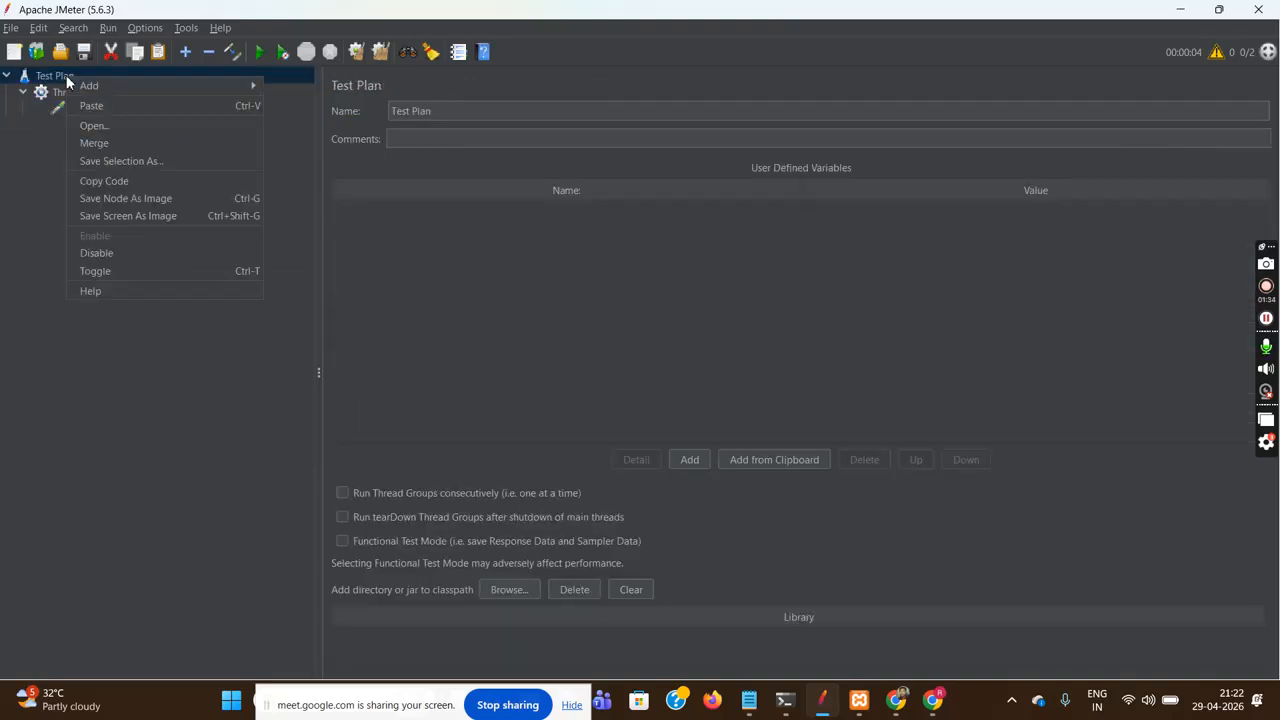
mouse_move(154, 85)
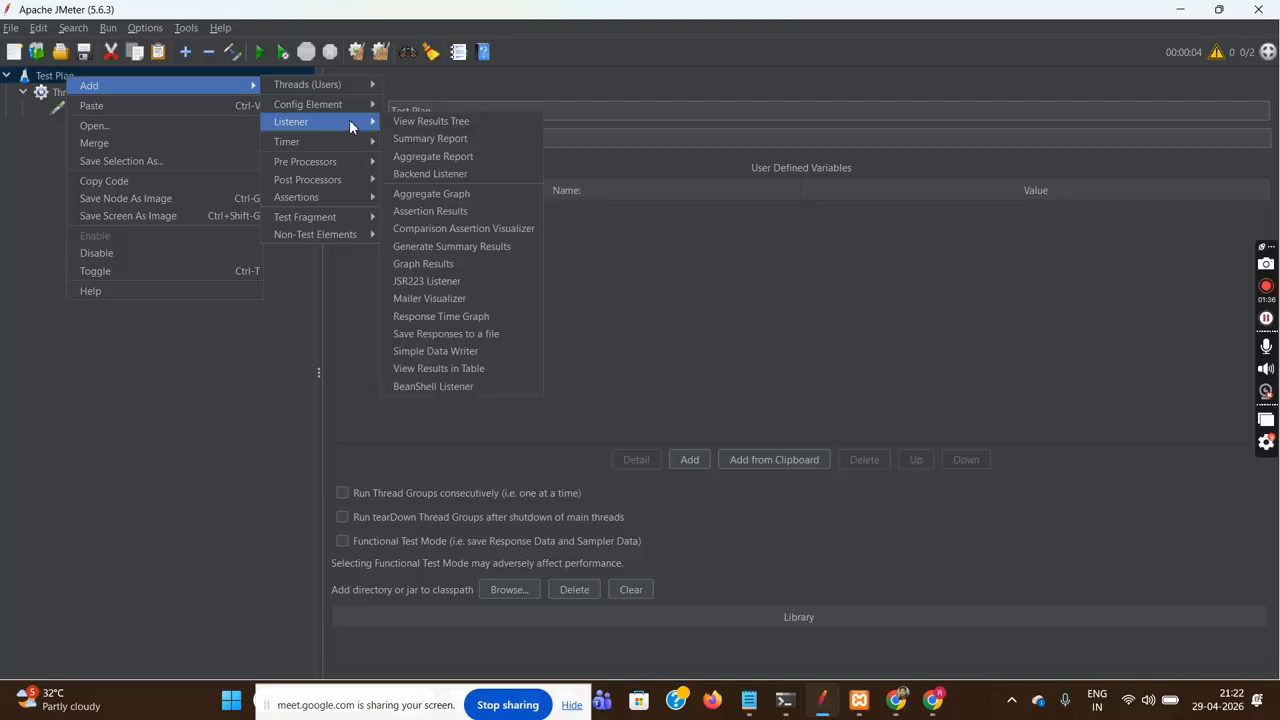
click(435, 120)
click(94, 109)
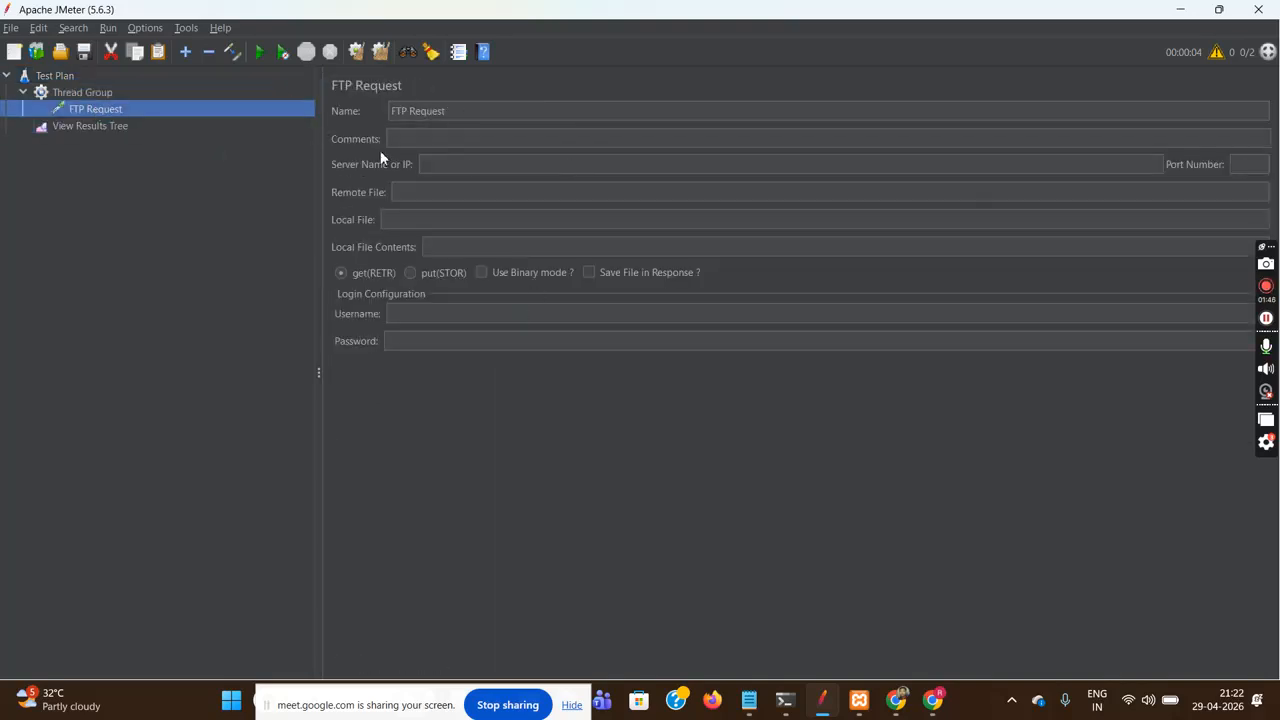
click(446, 167)
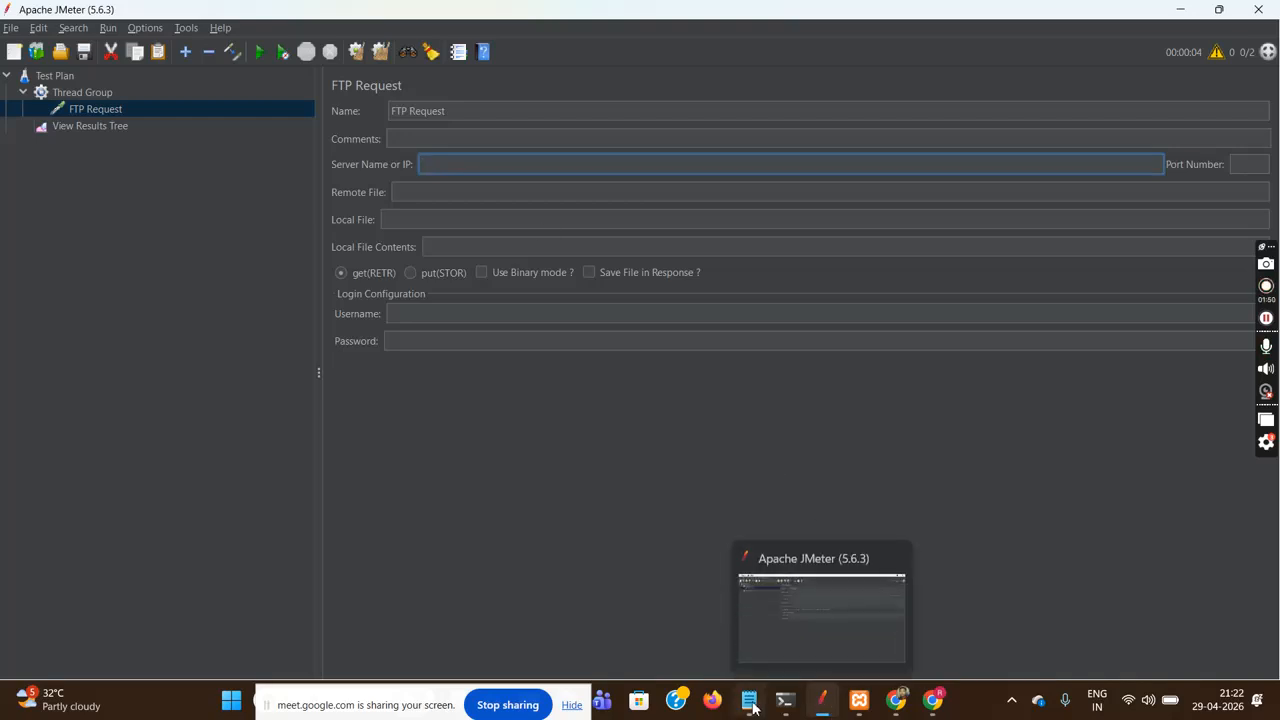
mouse_move(754, 707)
click(757, 620)
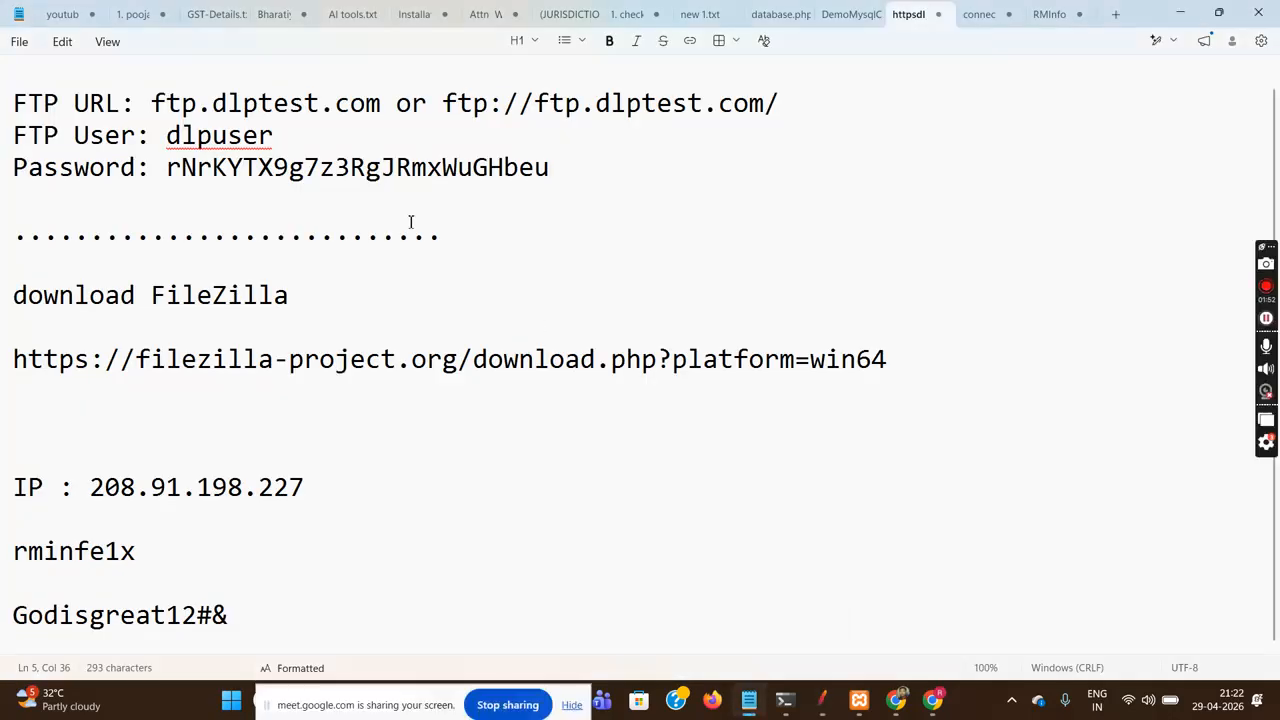
drag(445, 103, 790, 104)
key(ctrl+c)
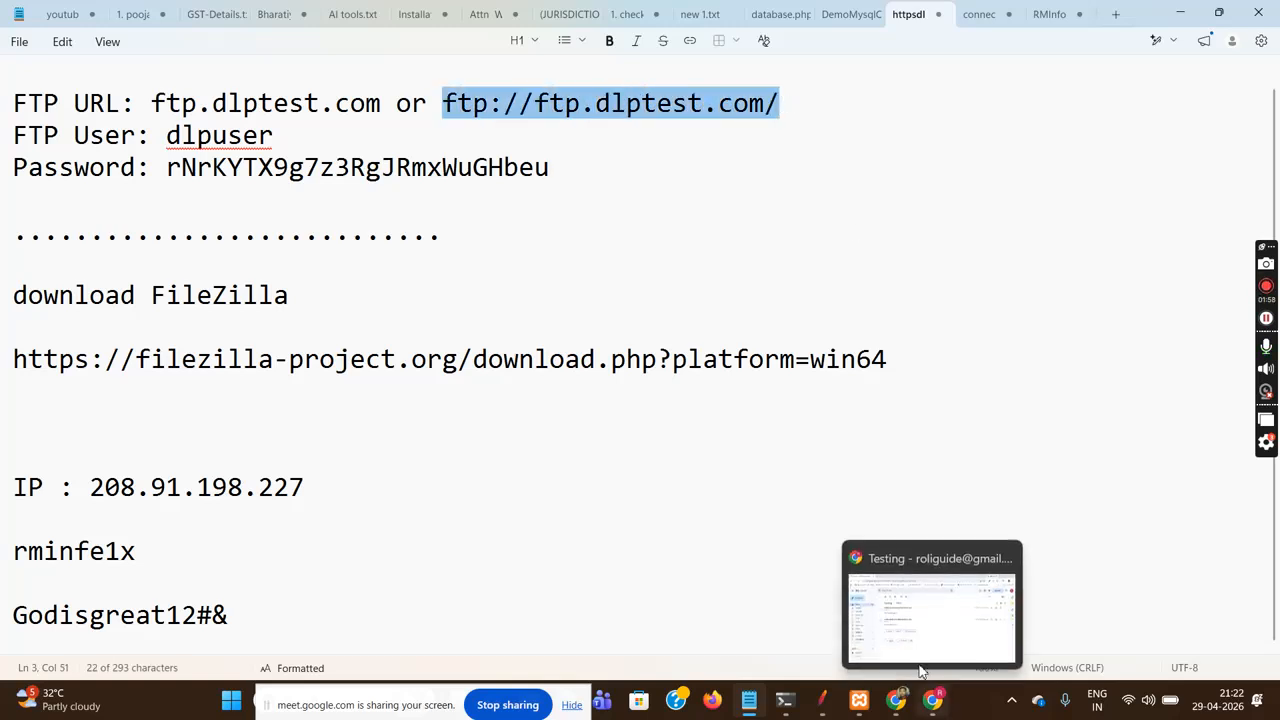
click(826, 708)
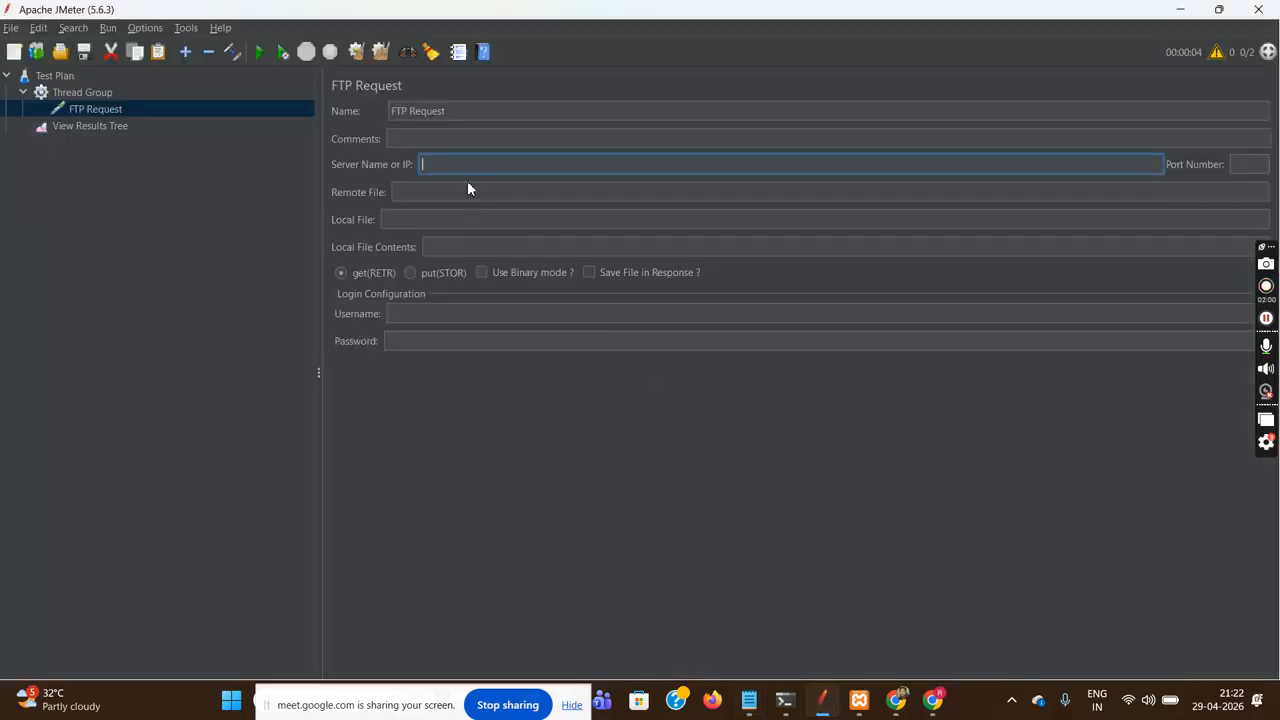
key(ctrl+v)
Copy the FTP user dlpuser from the Notepad notes into the FTP Request's login username in JMeter
mouse_move(749, 700)
click(761, 627)
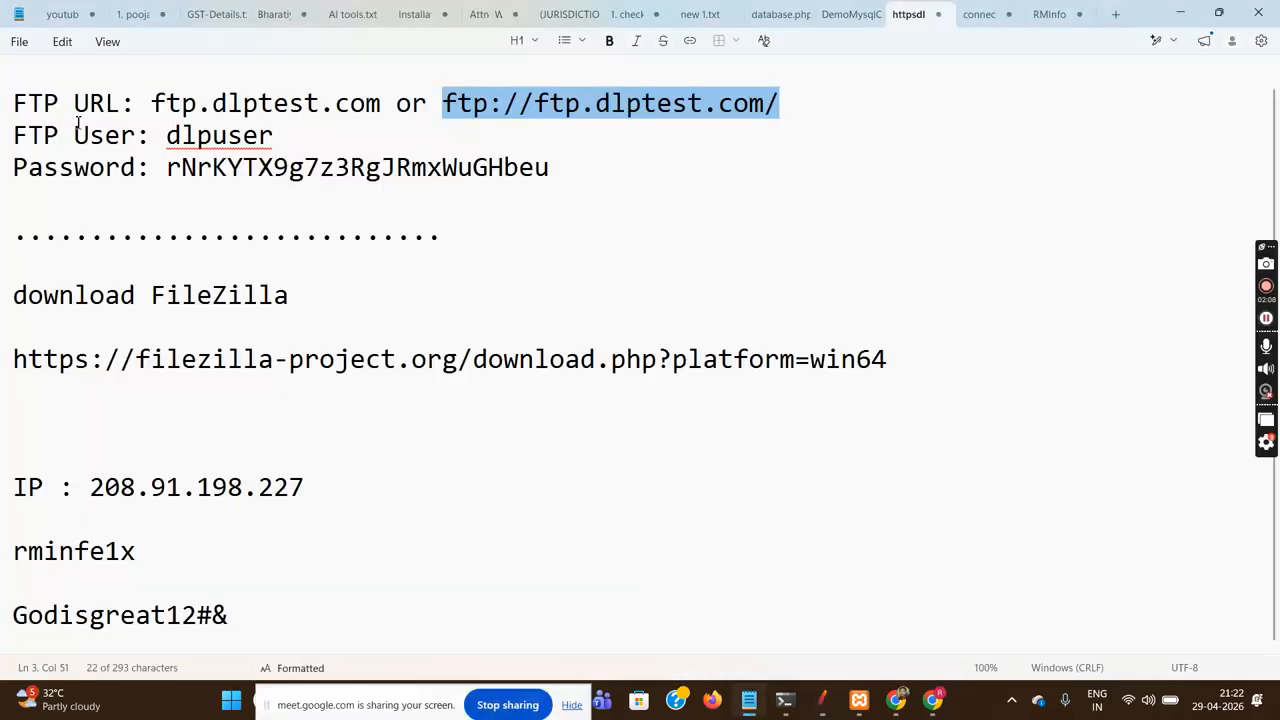
drag(168, 136, 276, 140)
key(ctrl+c)
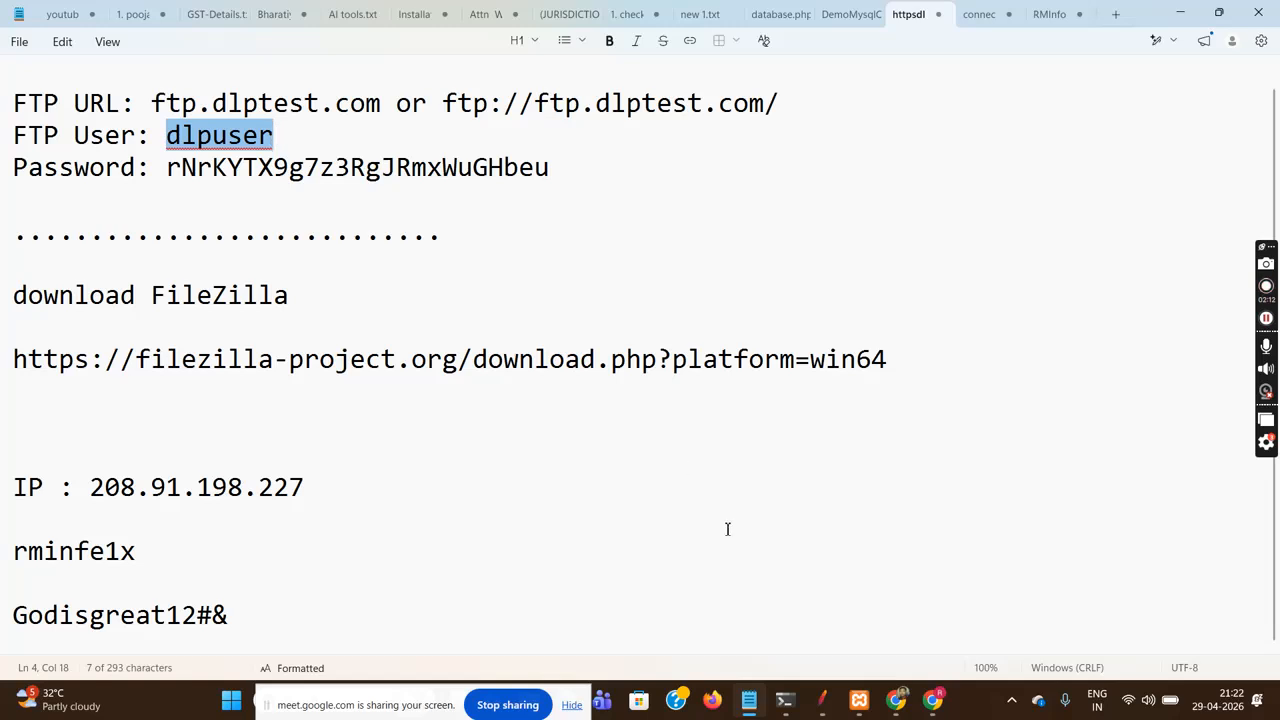
mouse_move(932, 700)
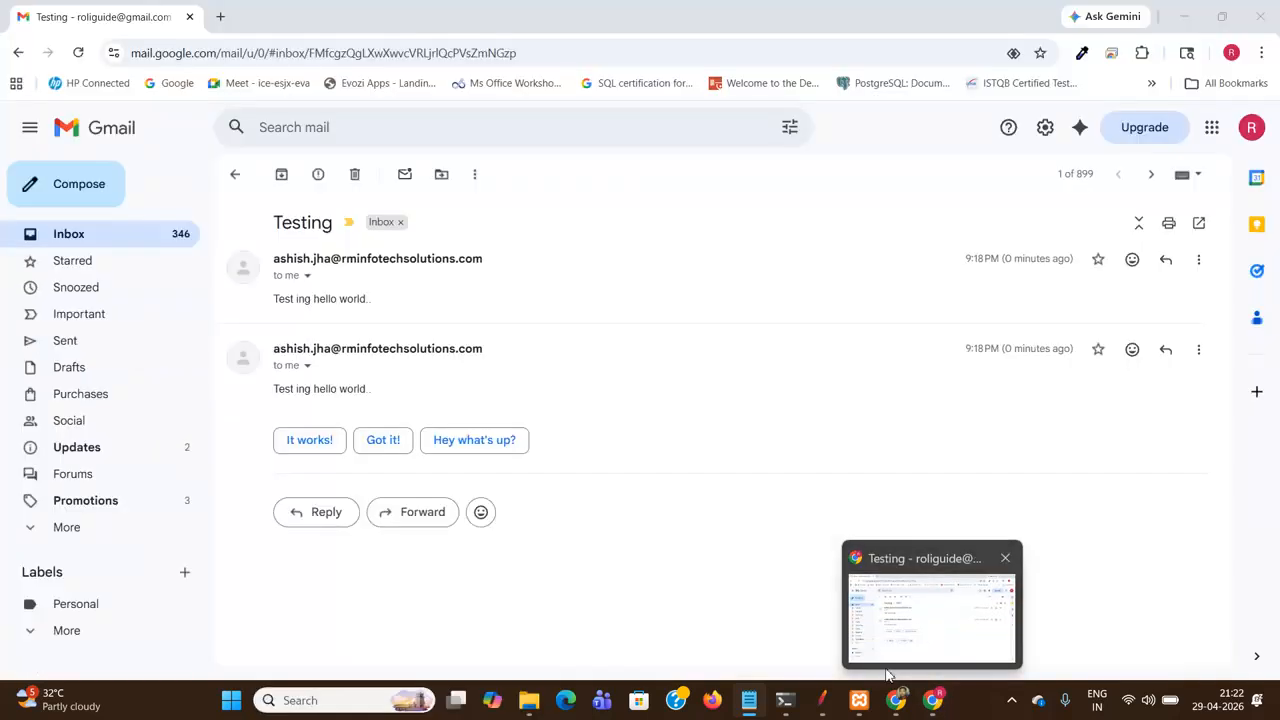
mouse_move(893, 701)
mouse_move(826, 704)
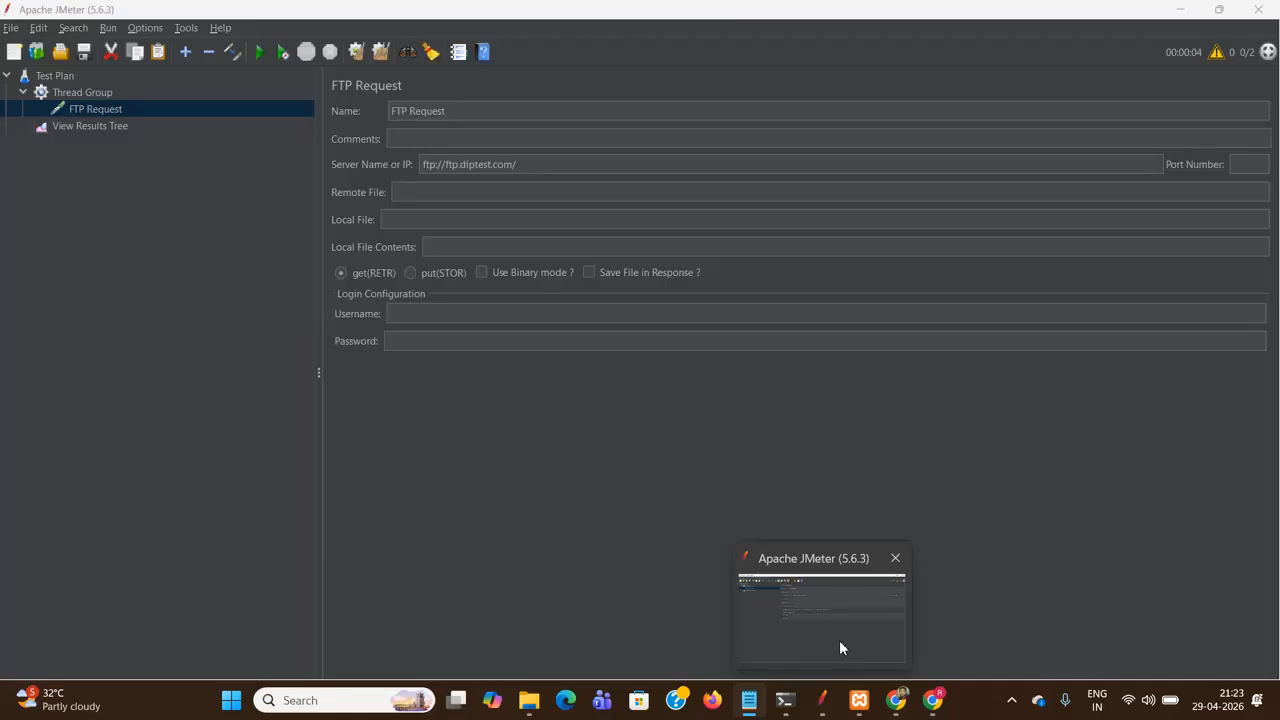
click(840, 641)
click(530, 314)
key(ctrl+v)
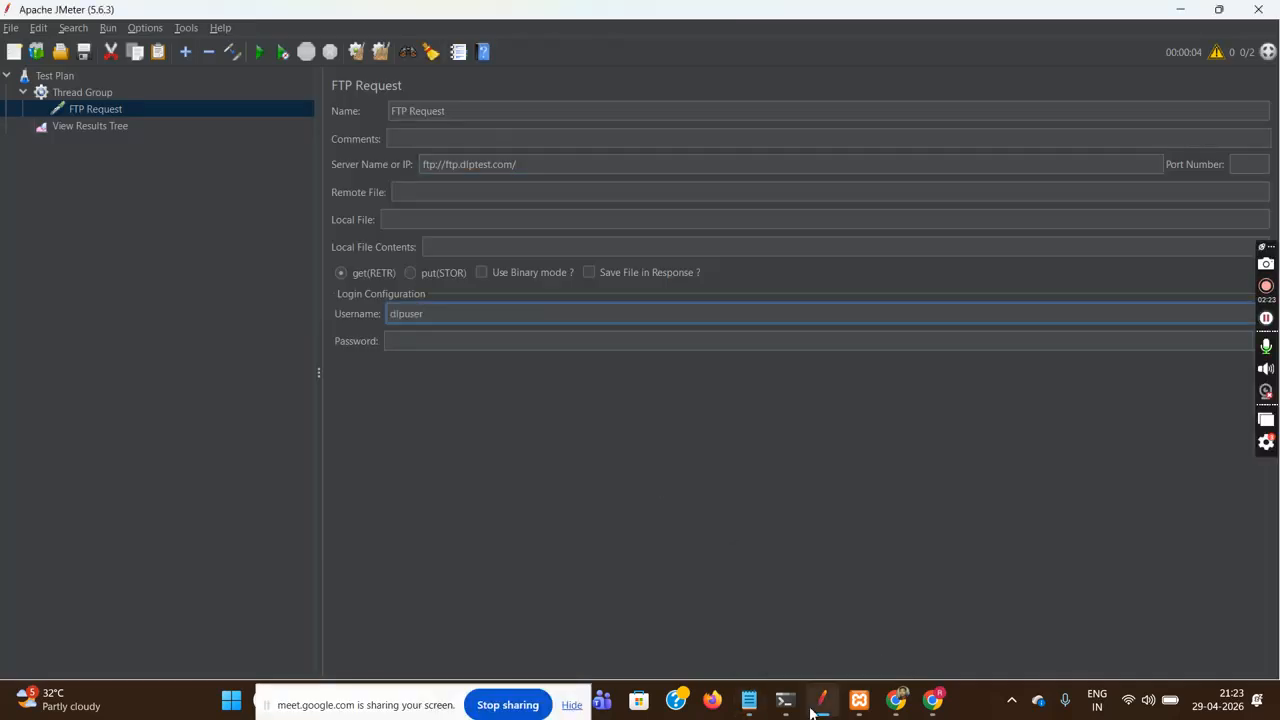
Copy the FTP password from the Notepad notes into the FTP Request's login password field in JMeter
click(748, 714)
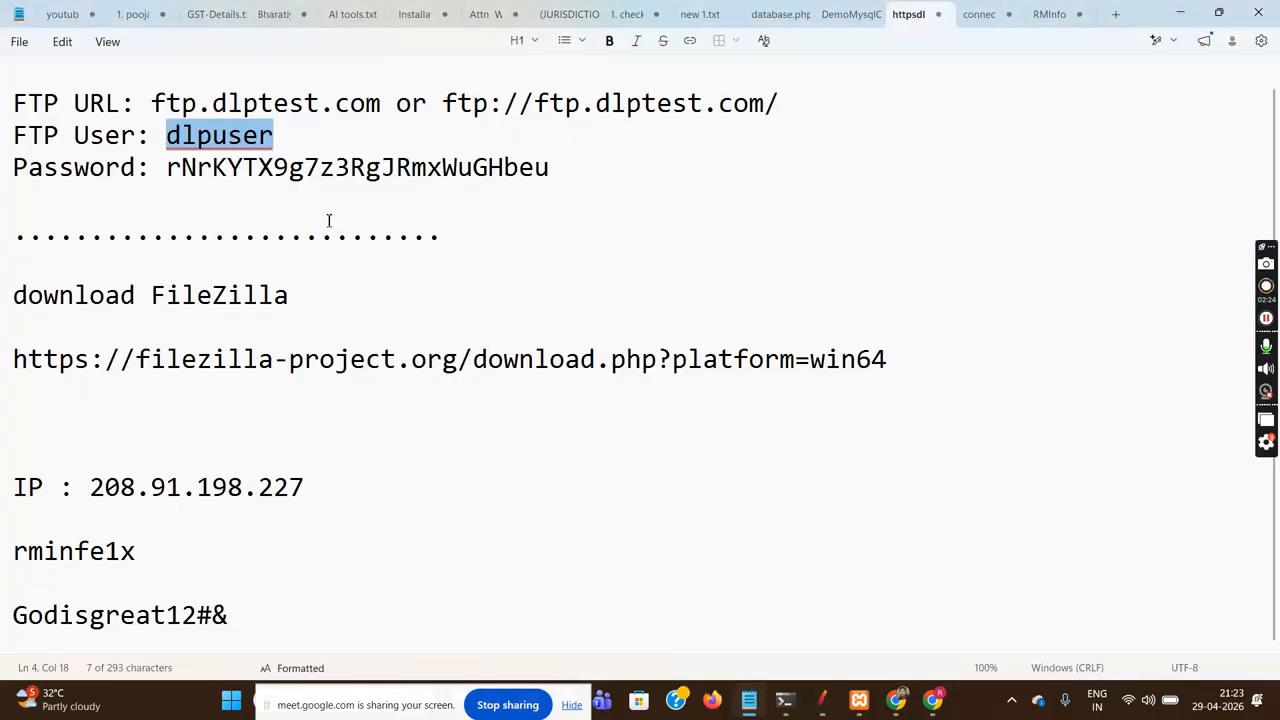
drag(168, 170, 553, 167)
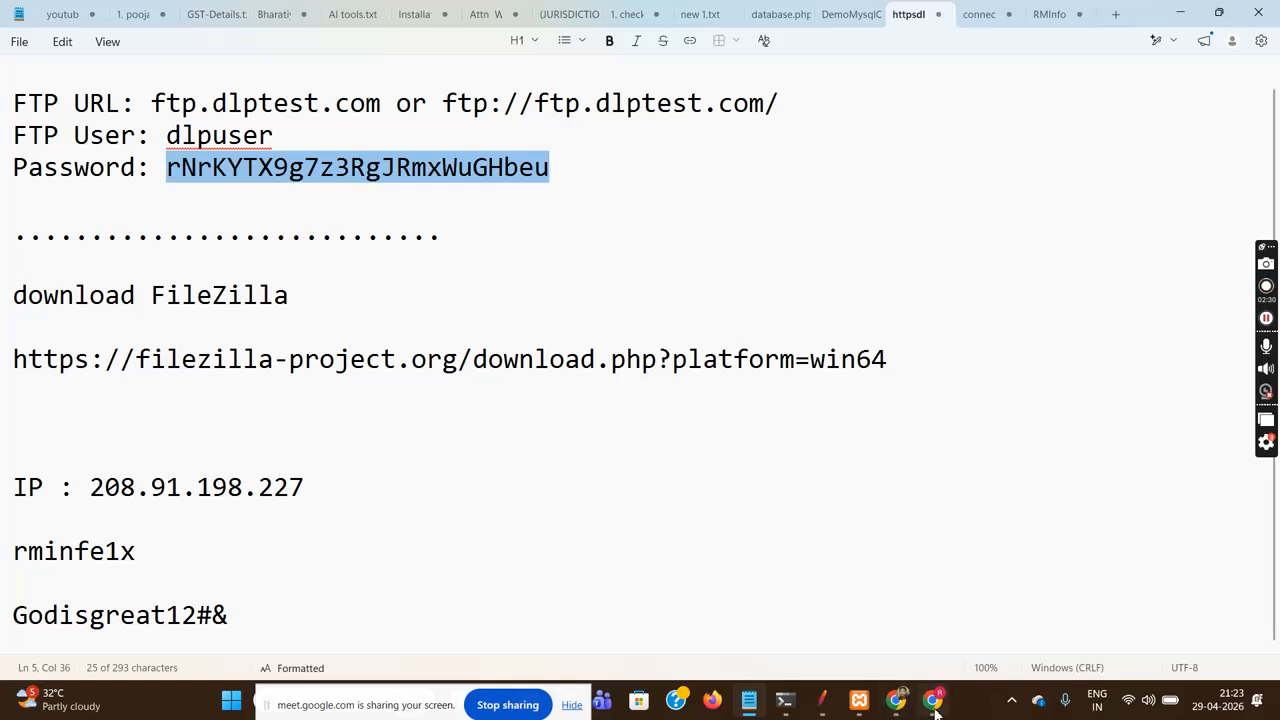
click(816, 633)
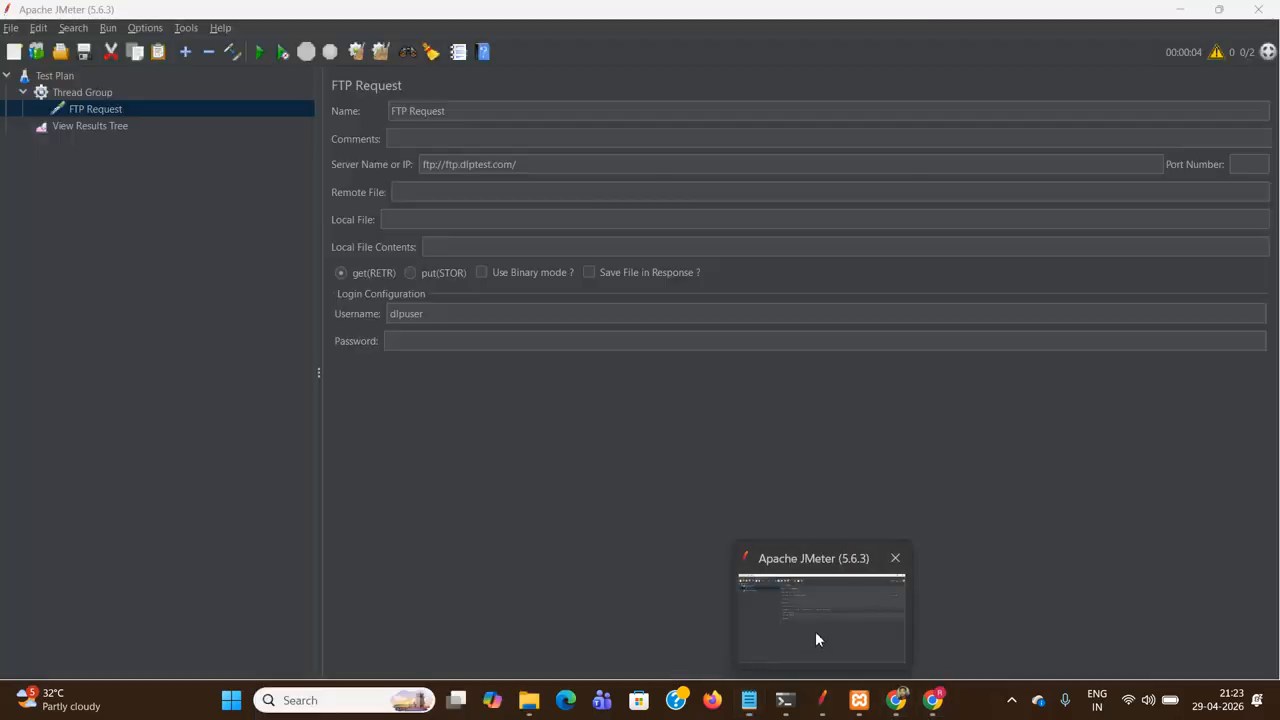
click(468, 341)
key(ctrl+v)
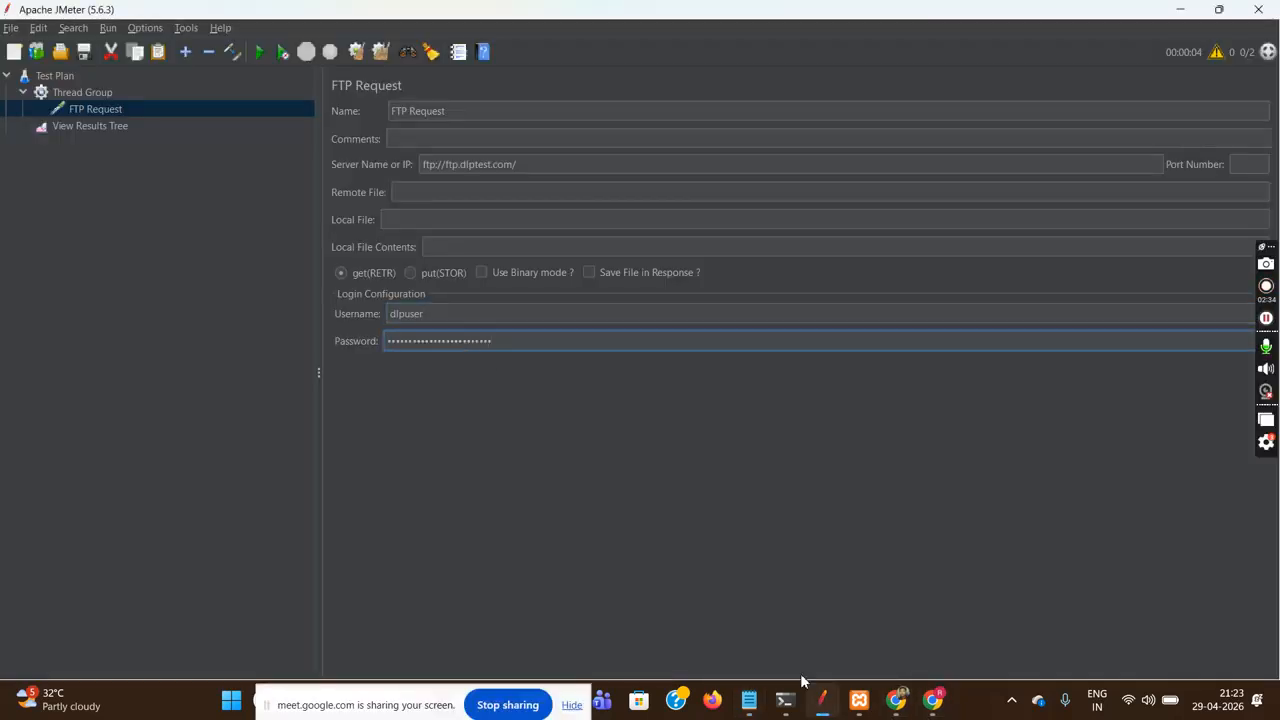
Copy ftp.dlptest.com from the Notepad notes and open it in a new Chrome tab, continuing past the insecure connection warning
mouse_move(749, 700)
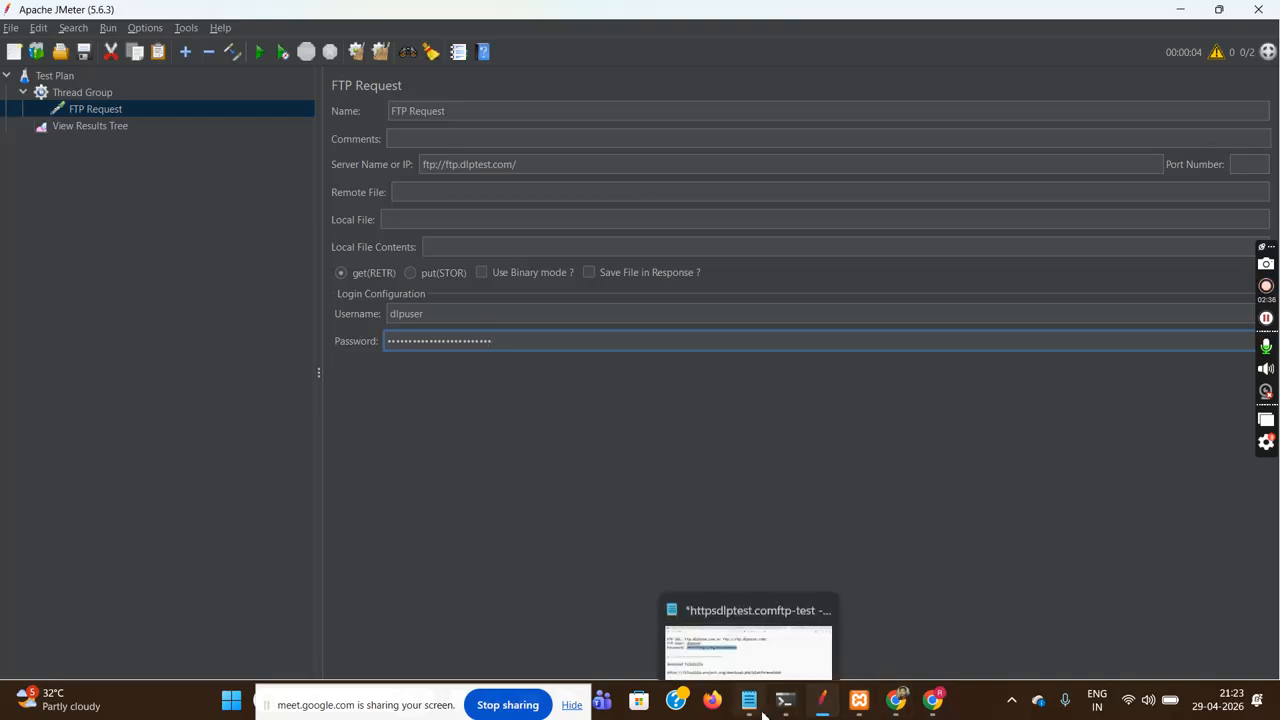
click(744, 631)
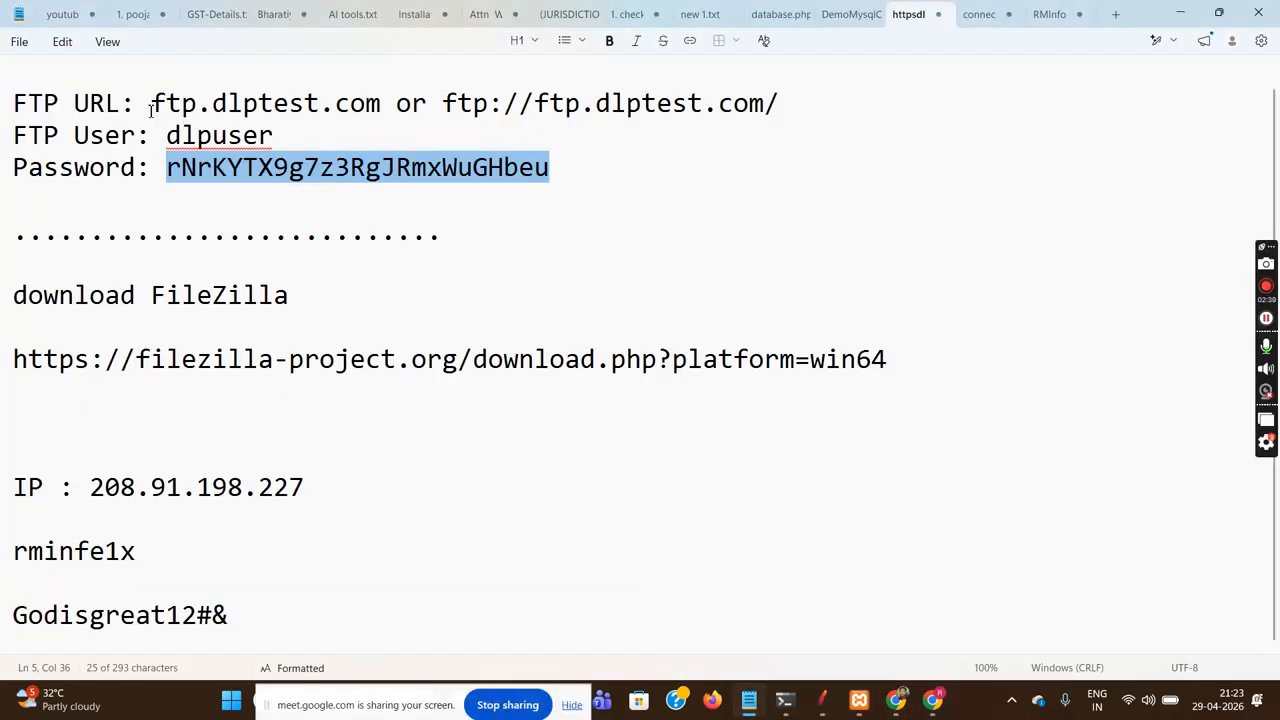
drag(152, 103, 385, 104)
key(ctrl+c)
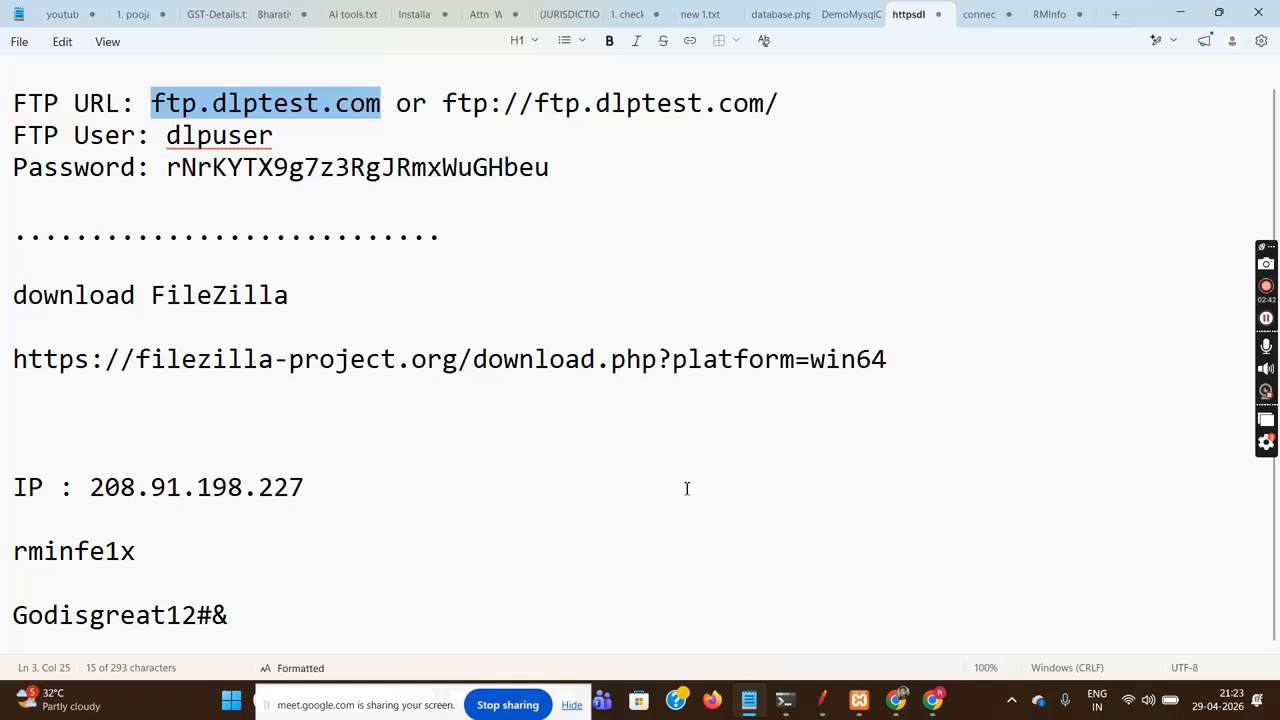
click(933, 700)
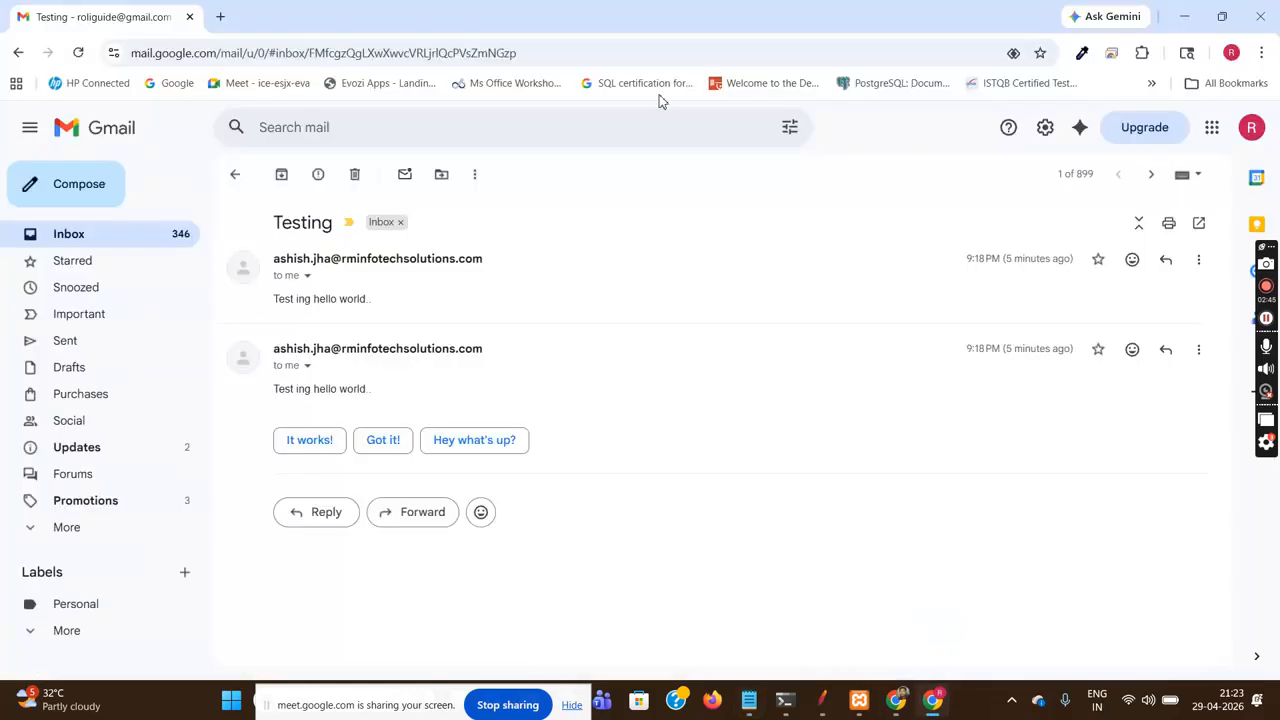
click(221, 20)
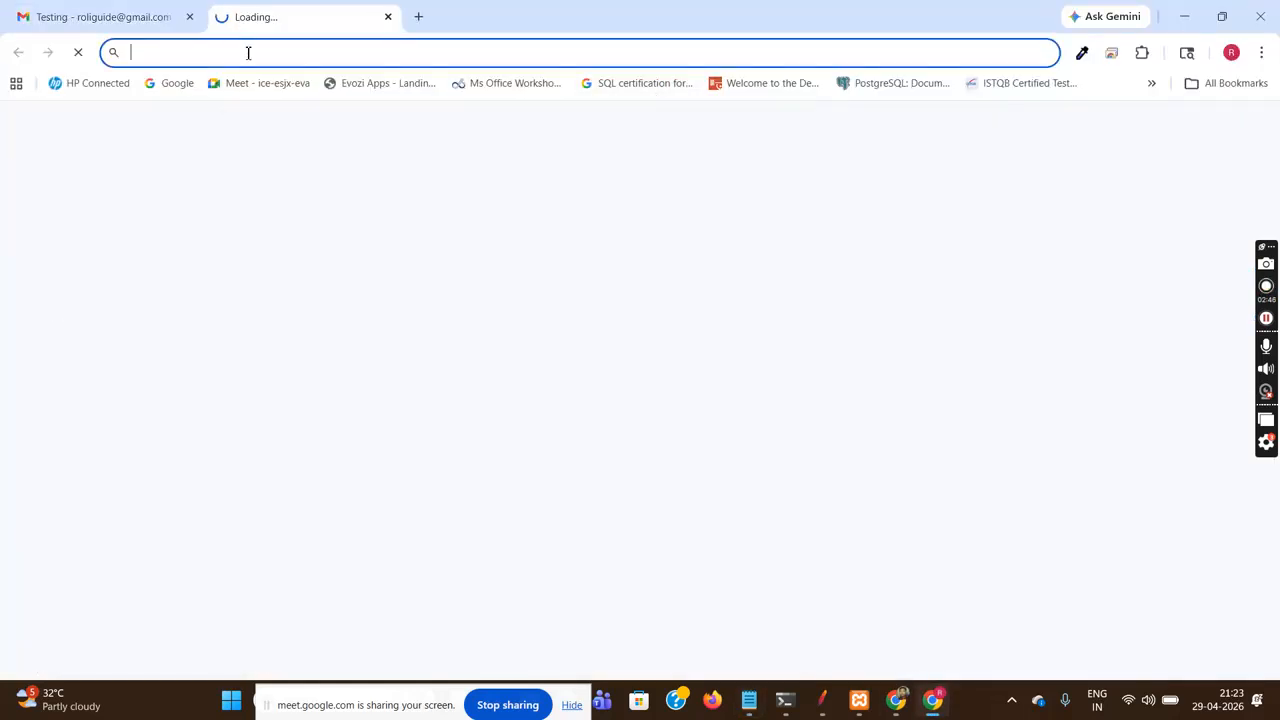
key(ctrl+v)
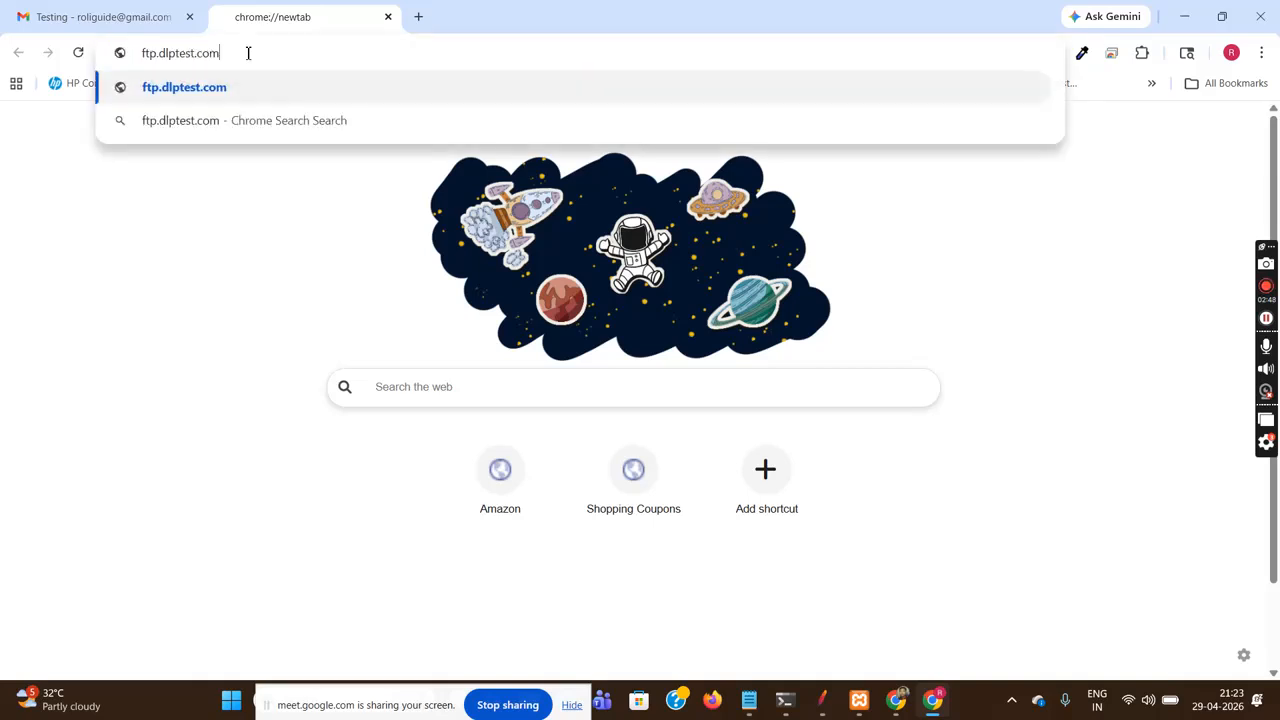
key(Return)
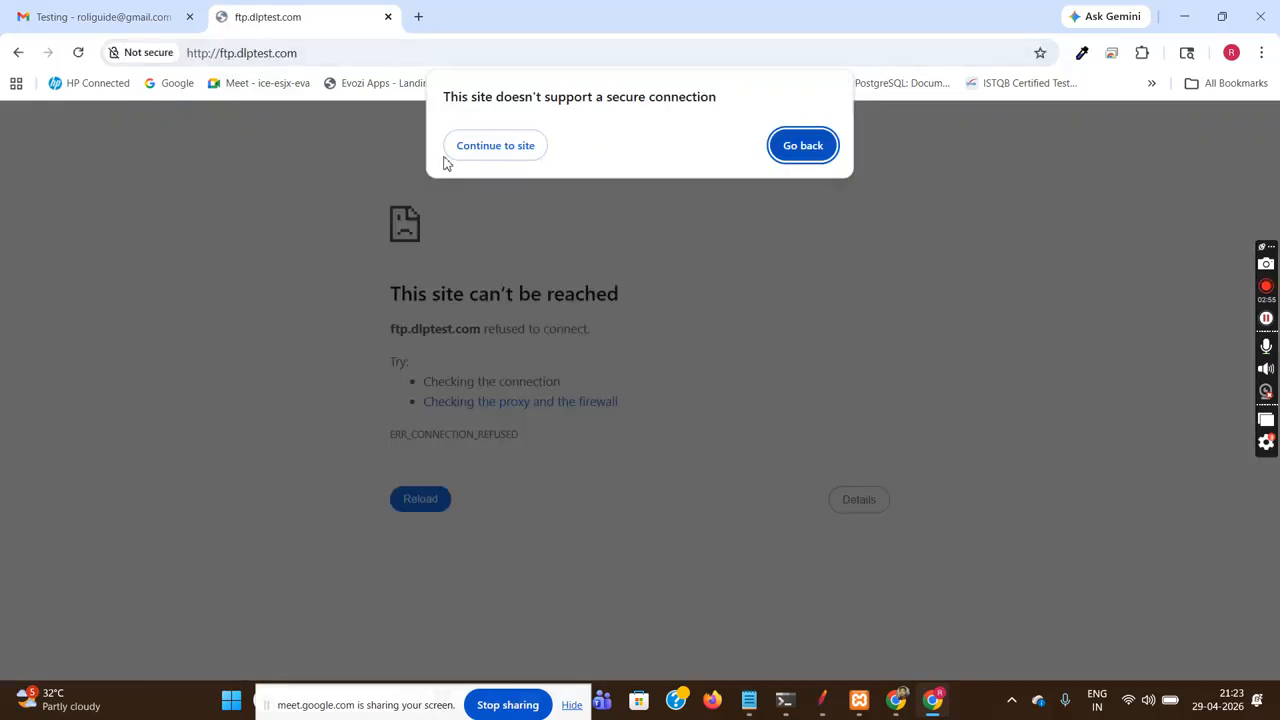
click(490, 155)
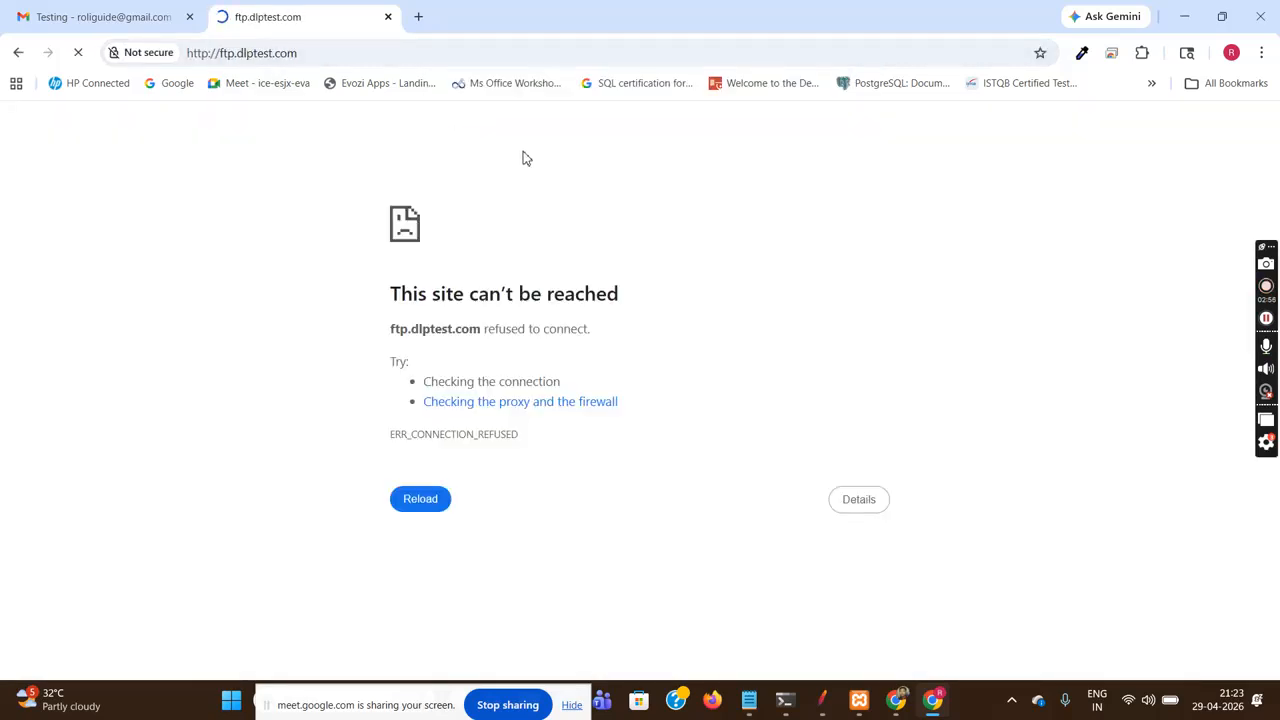
Reload the ftp.dlptest.com address, then shorten it to dlptest.com and open that site instead
click(311, 53)
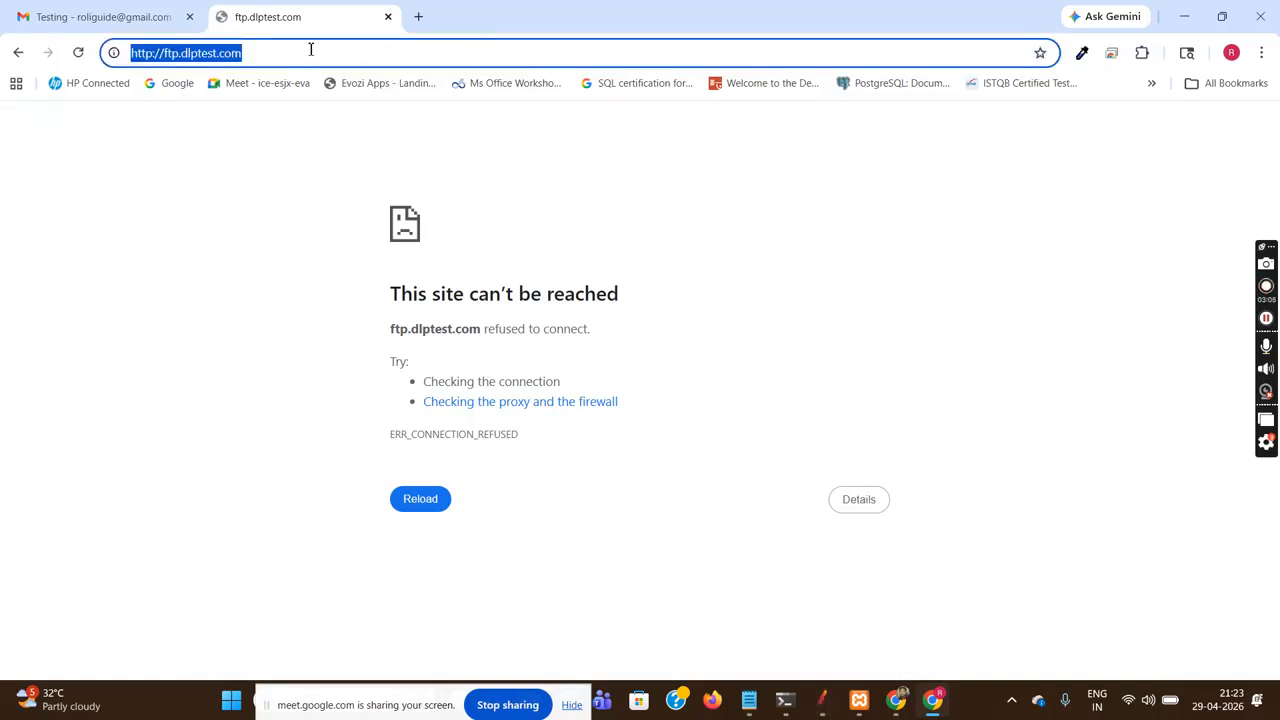
key(Return)
click(188, 53)
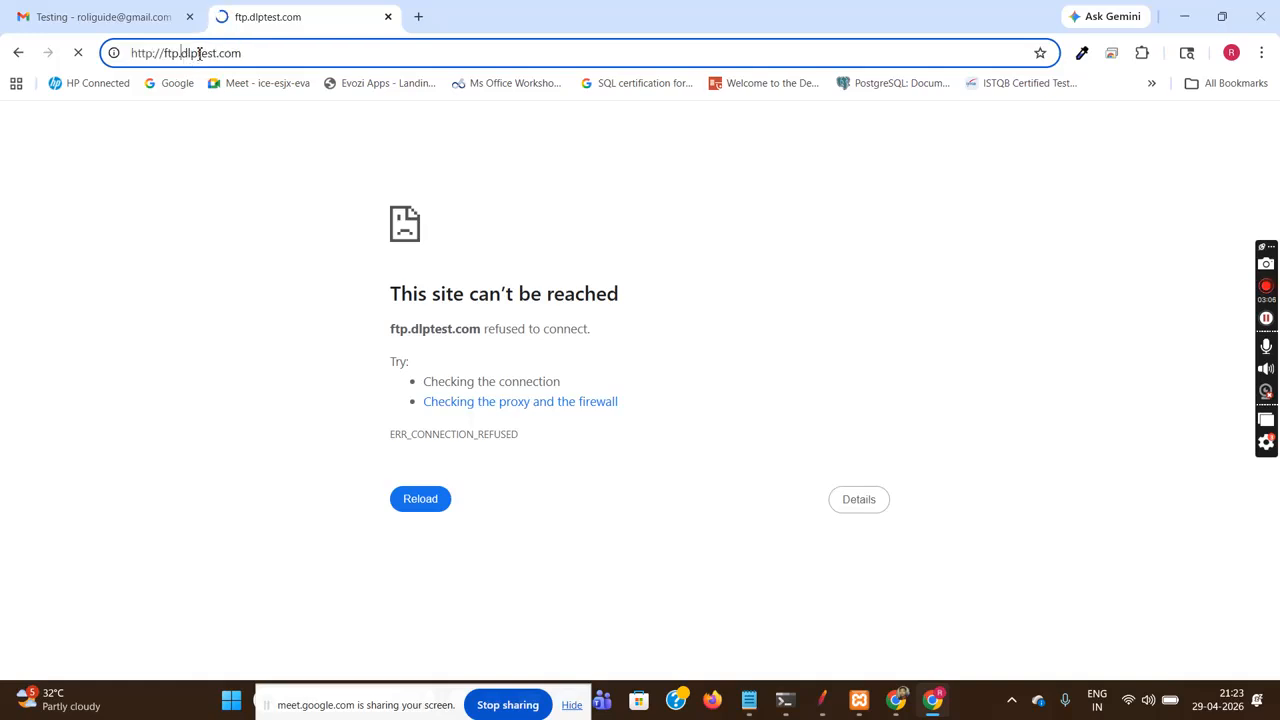
key(BackSpace)
key(BackSpace)
key(BackSpace)
key(BackSpace)
key(BackSpace)
key(BackSpace)
key(BackSpace)
key(BackSpace)
key(BackSpace)
key(BackSpace)
key(BackSpace)
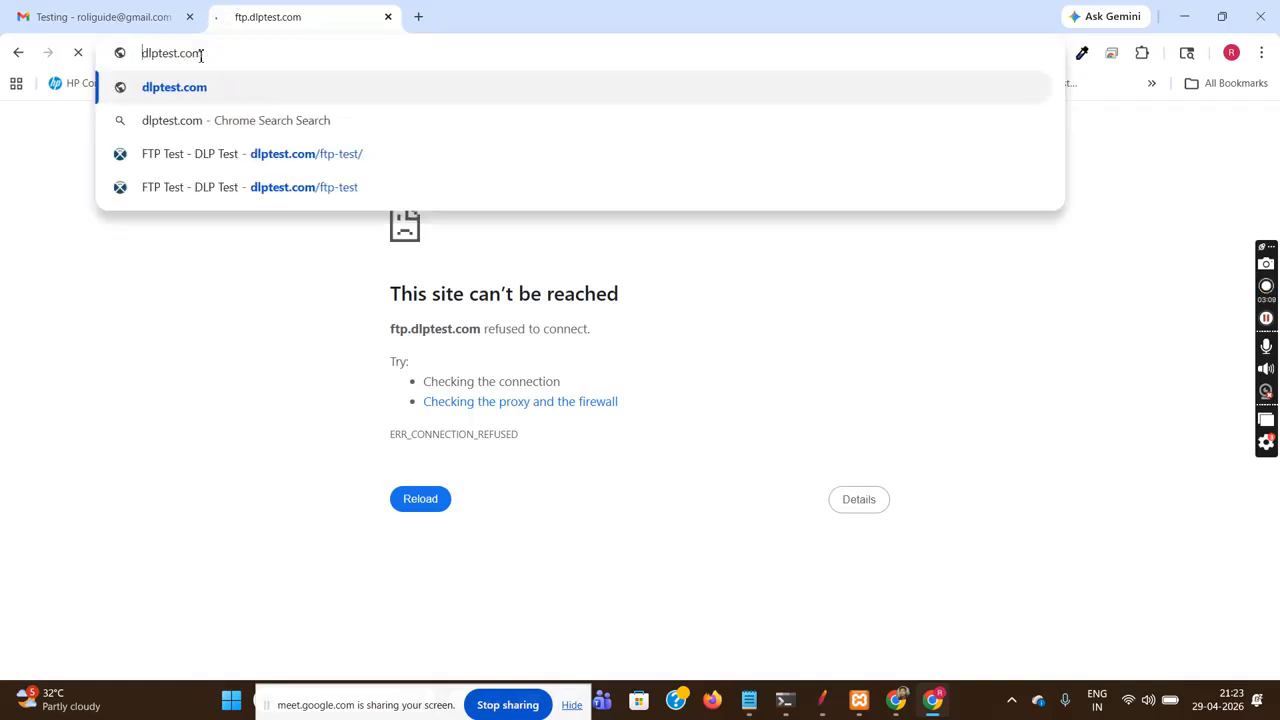
key(Return)
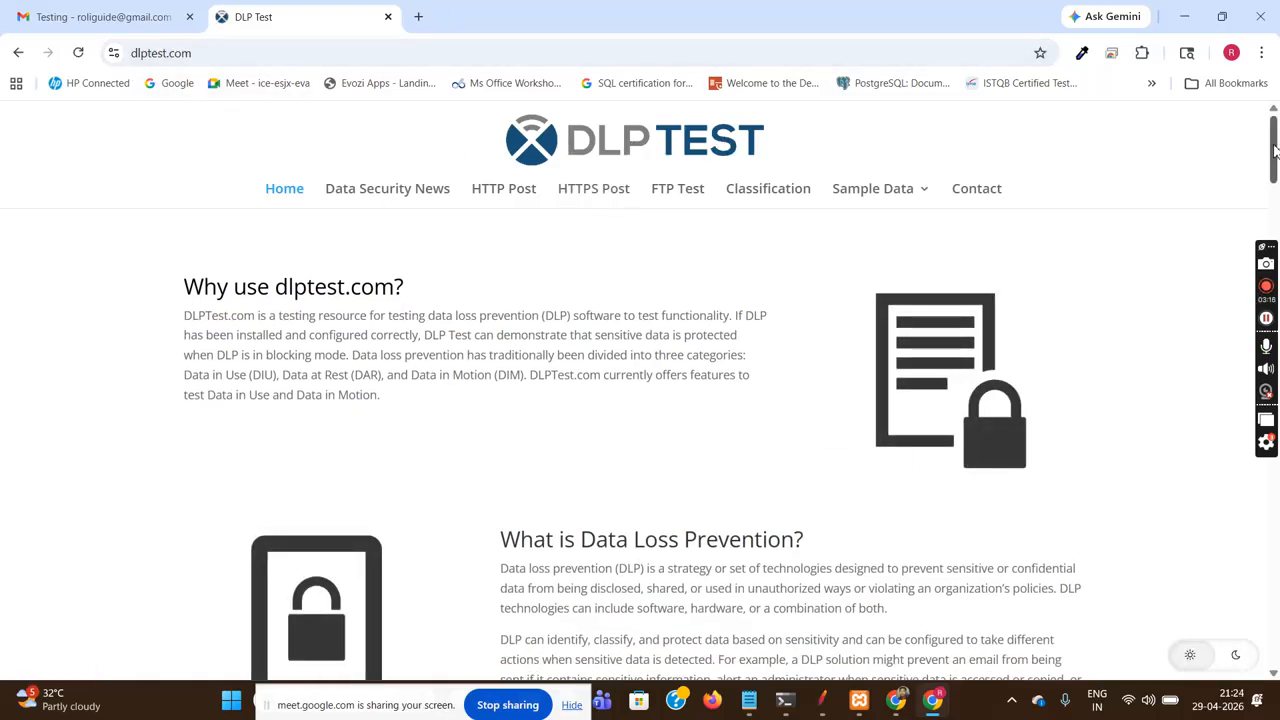
Open the FTP Test page of dlptest.com and review its FTP URL, user and password details
mouse_move(1274, 150)
mouse_down()
mouse_move(1278, 284)
mouse_move(1277, 128)
mouse_up()
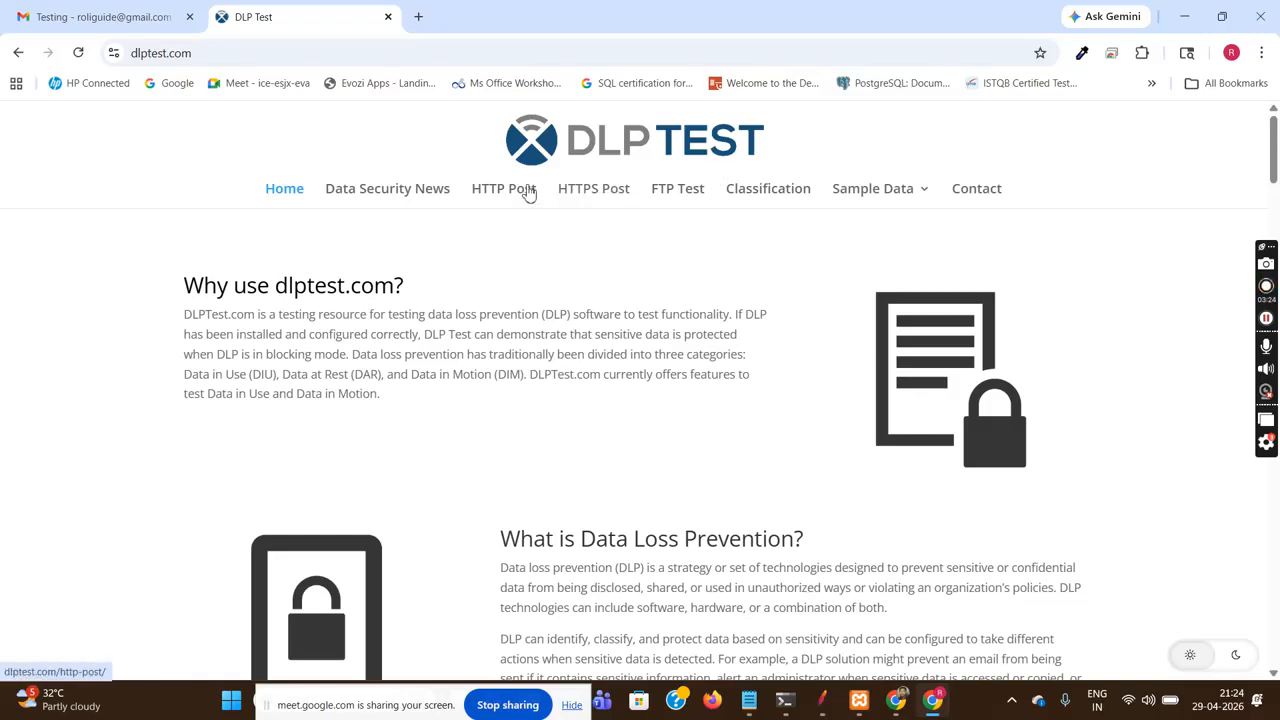
click(680, 192)
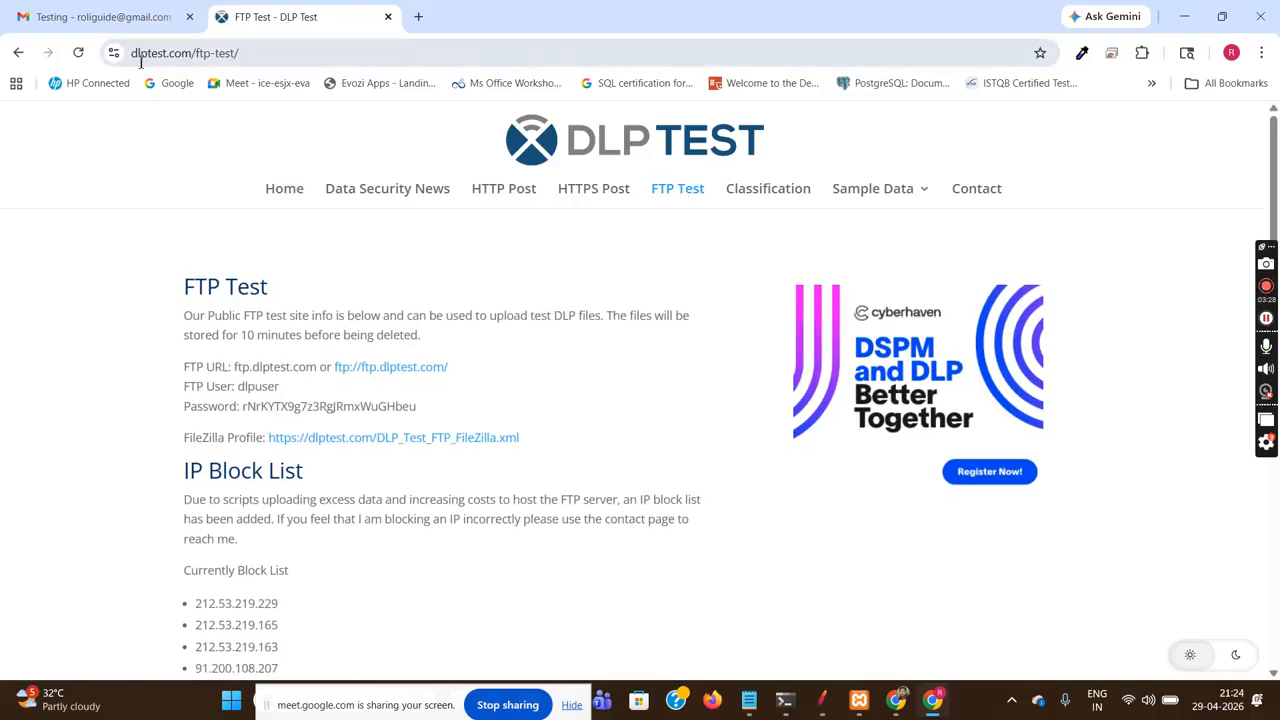
click(270, 54)
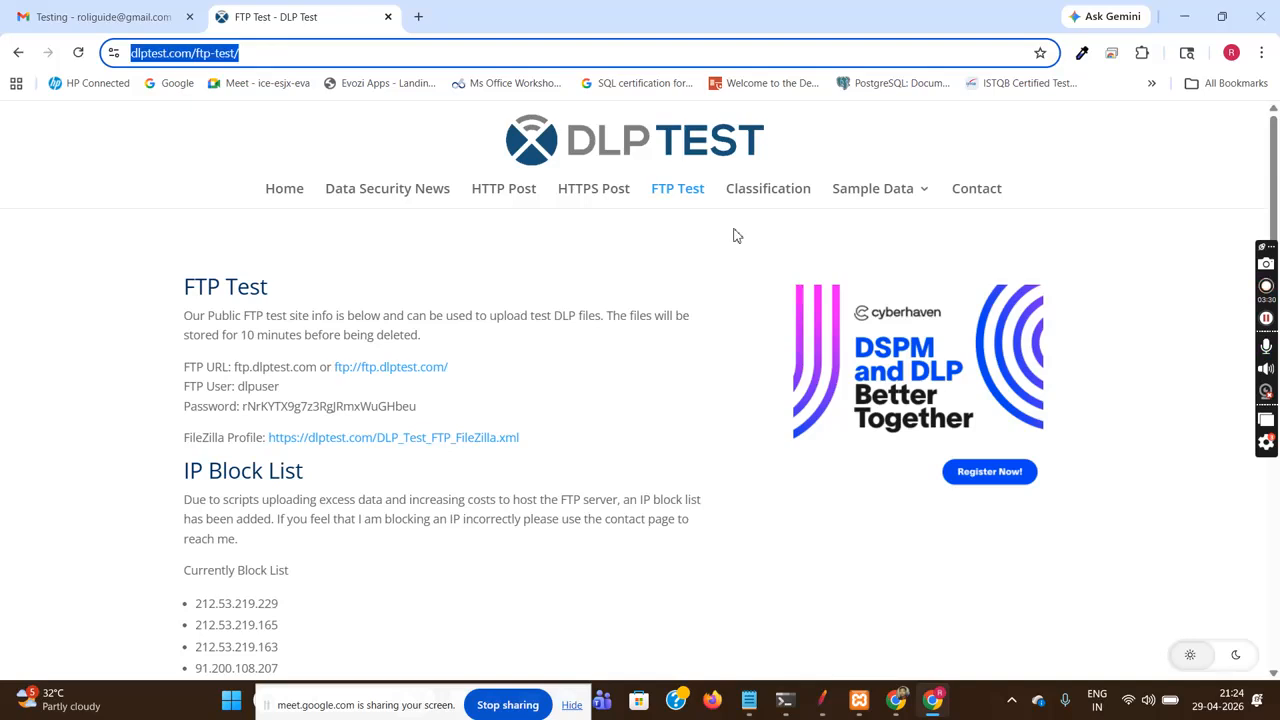
scroll(1275, 147, down, 1)
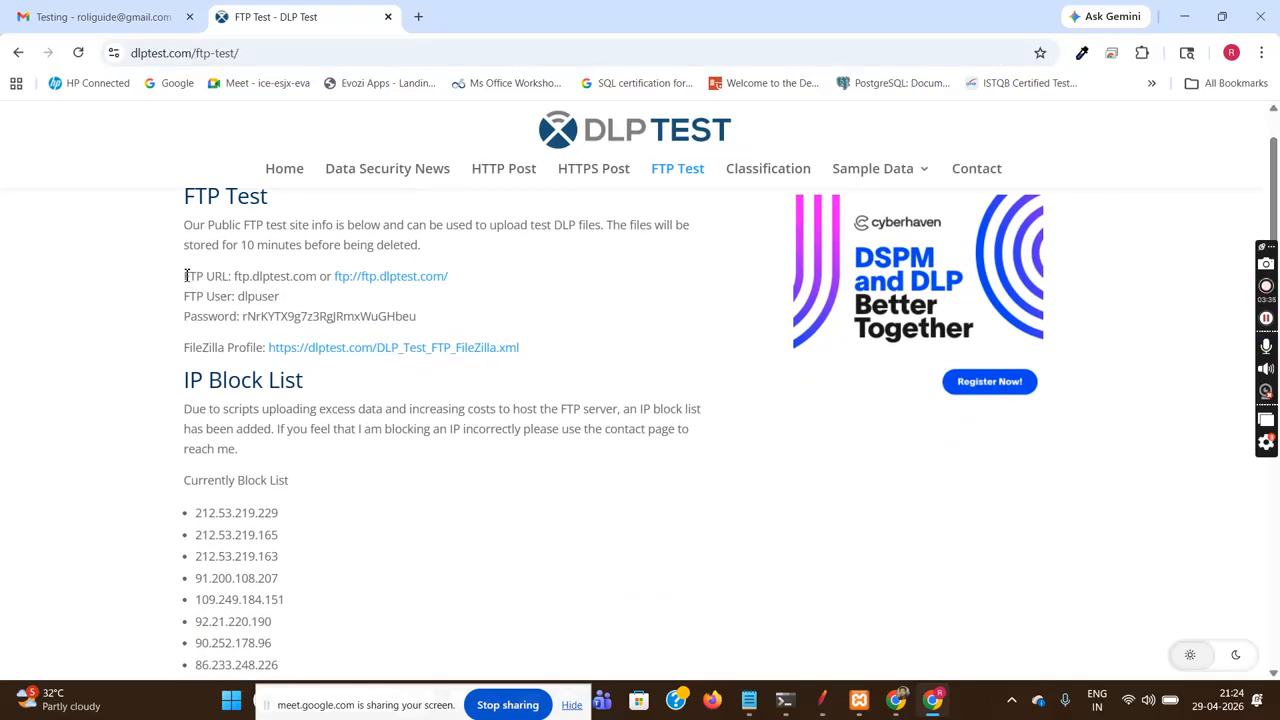
drag(184, 277, 471, 278)
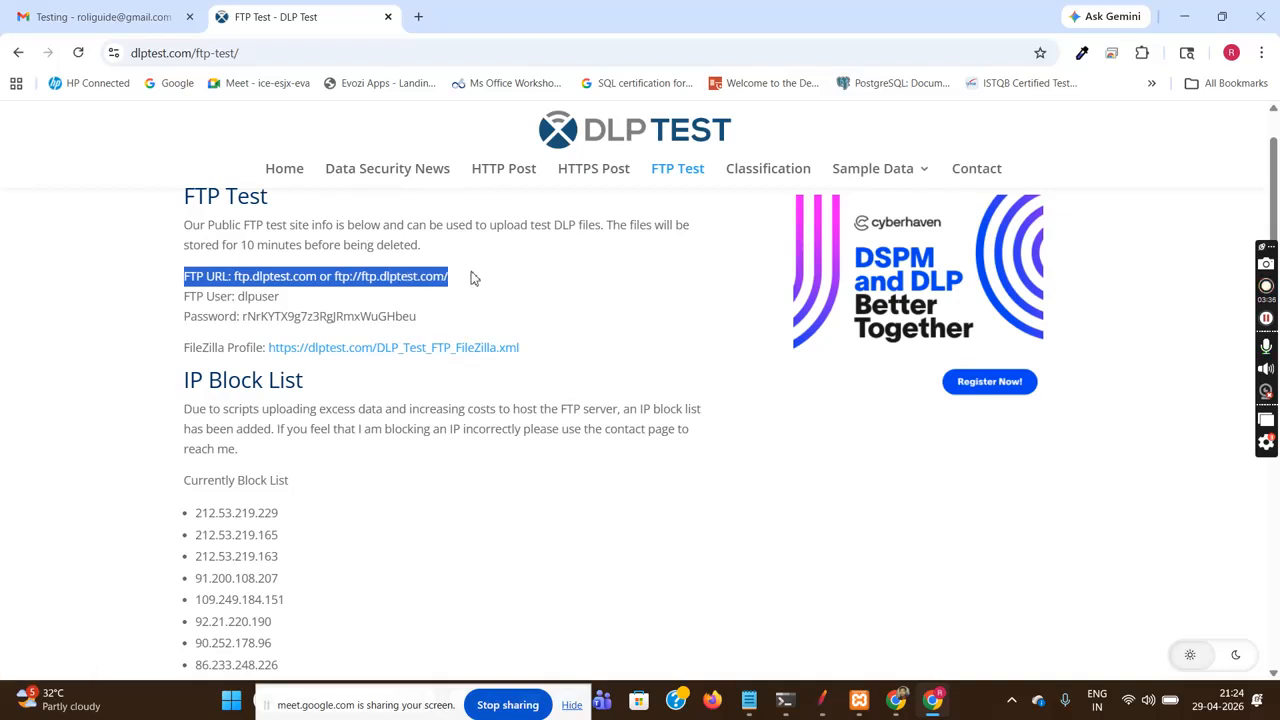
click(471, 271)
double_click(243, 300)
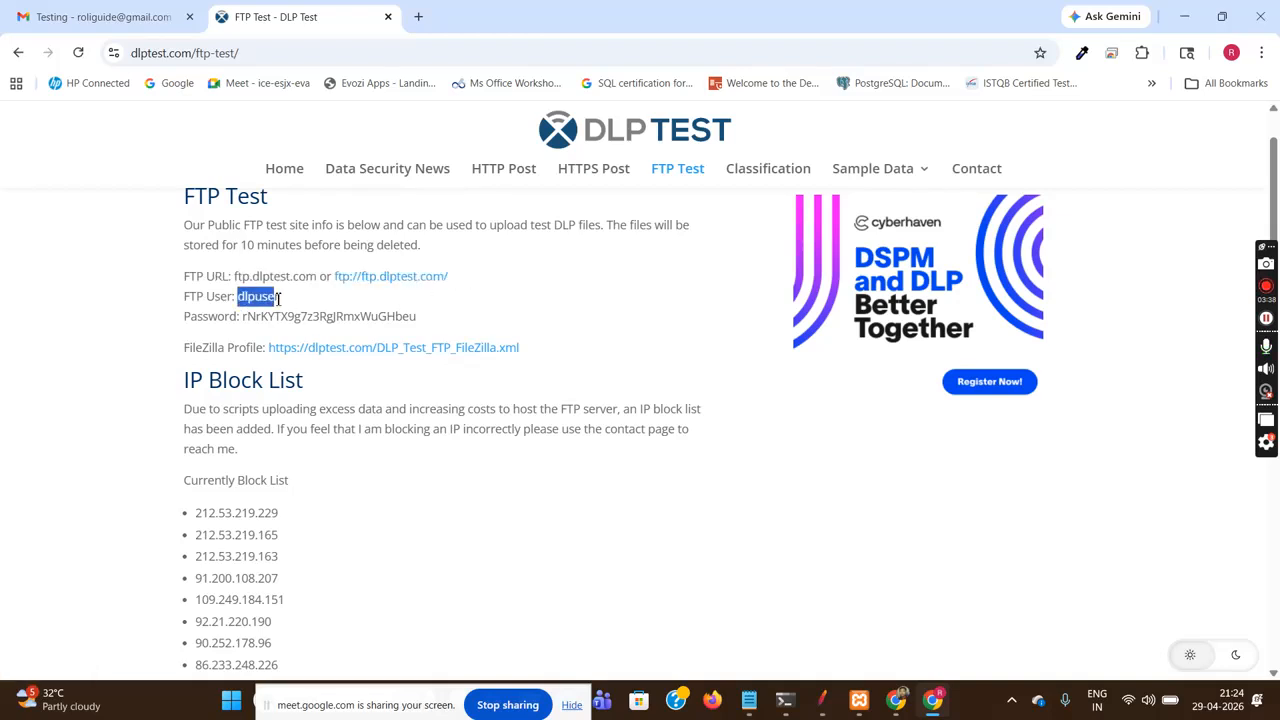
drag(241, 316, 370, 316)
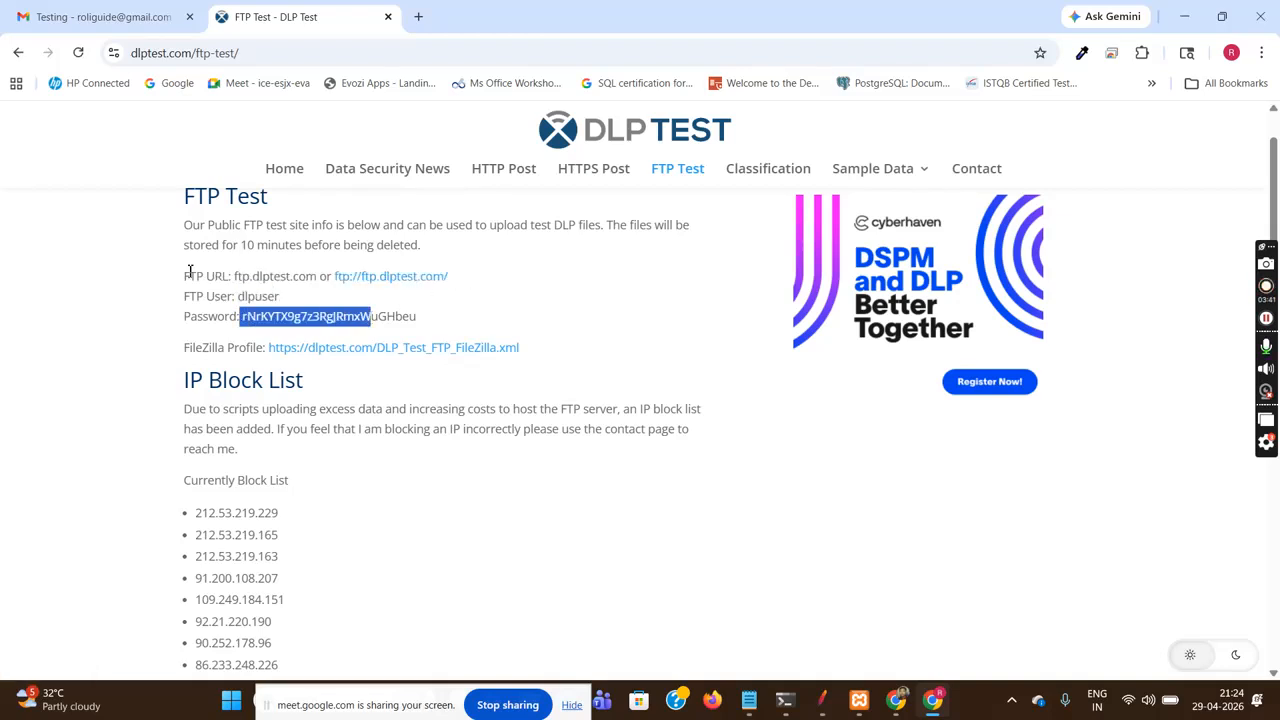
drag(182, 277, 455, 325)
click(455, 325)
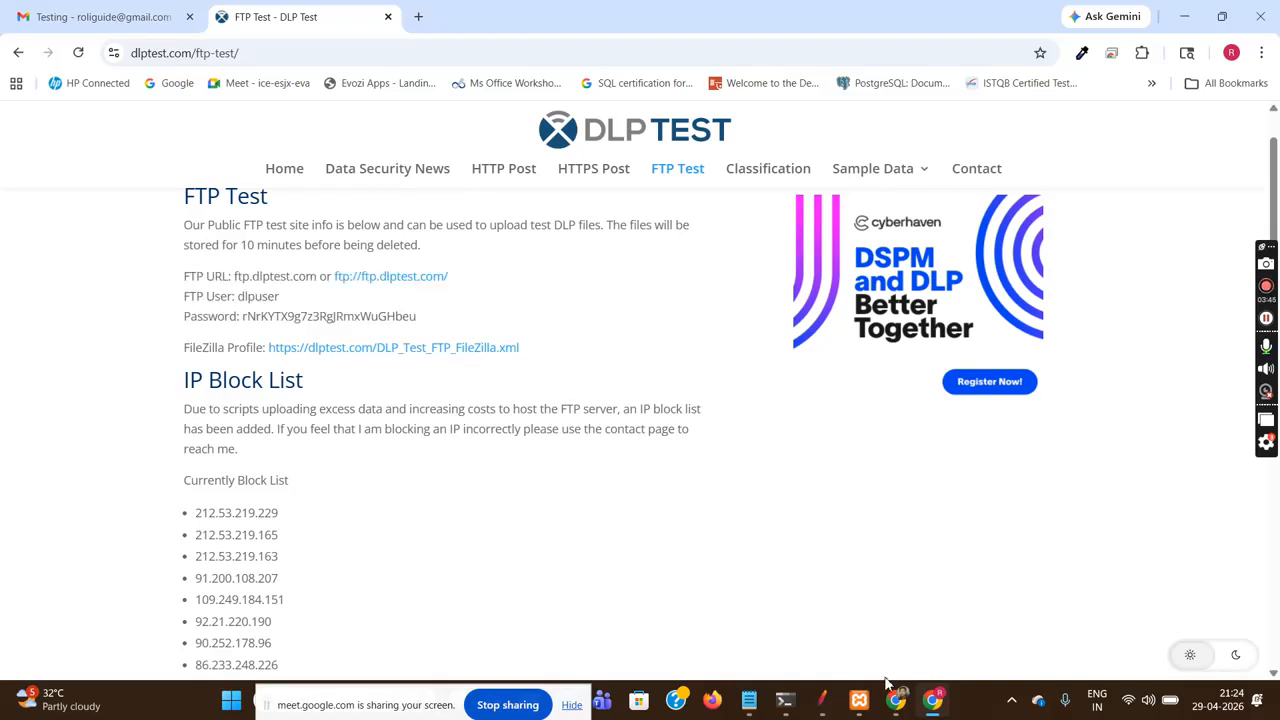
Switch back to JMeter and set the FTP Request's transfer mode to put(STOR)
click(745, 706)
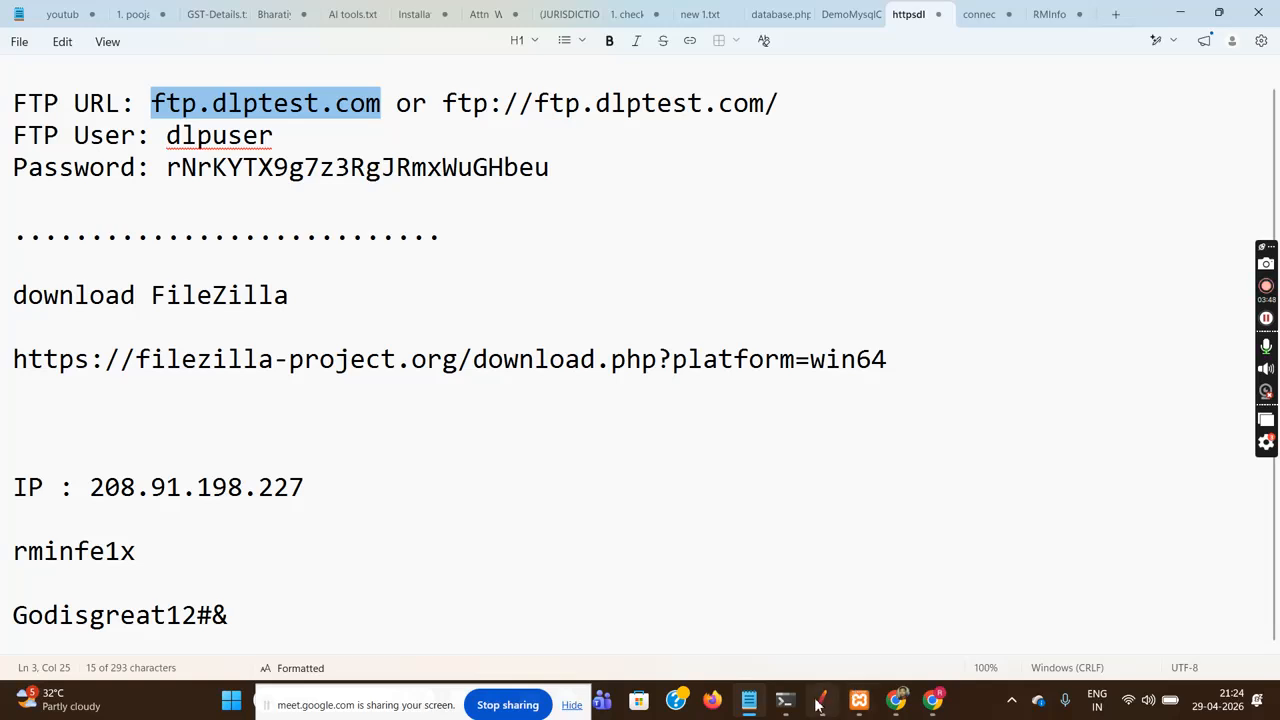
mouse_move(822, 700)
click(809, 628)
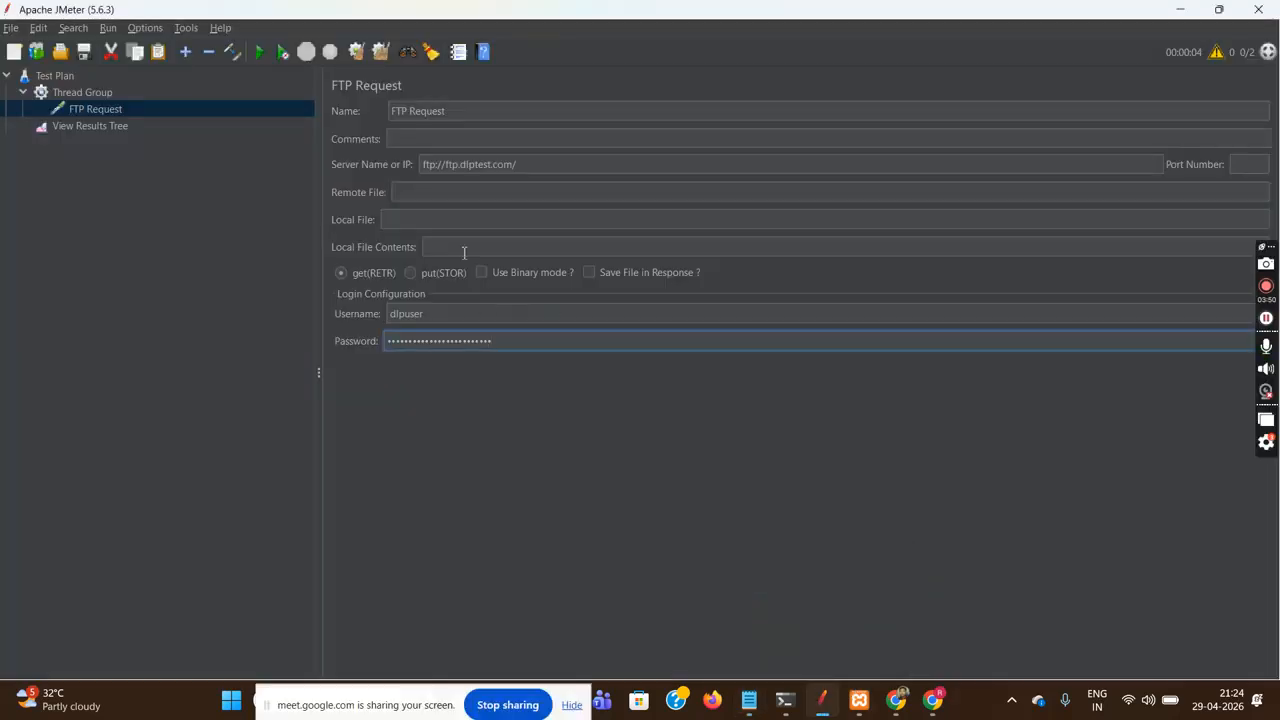
click(548, 165)
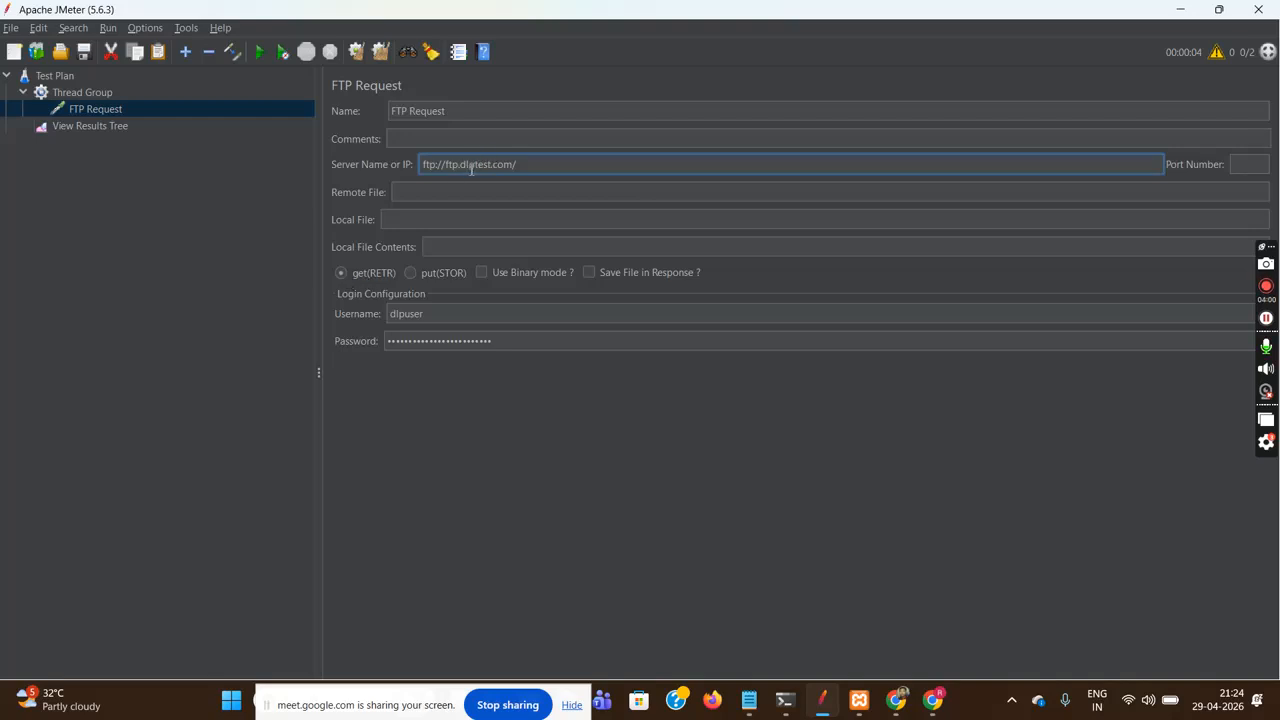
click(410, 273)
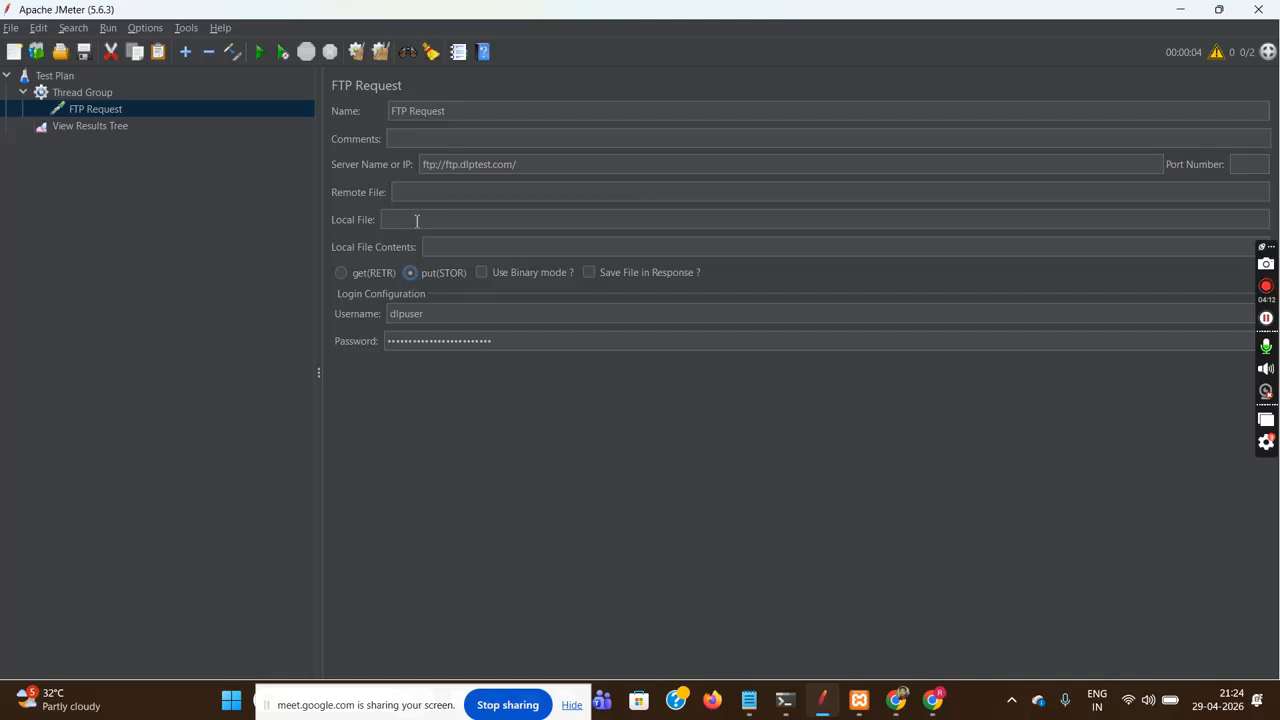
Switch to File Explorer and browse to the Appium folder under D:\lenovo-D\Java-Videos to find a local file for the upload
click(417, 221)
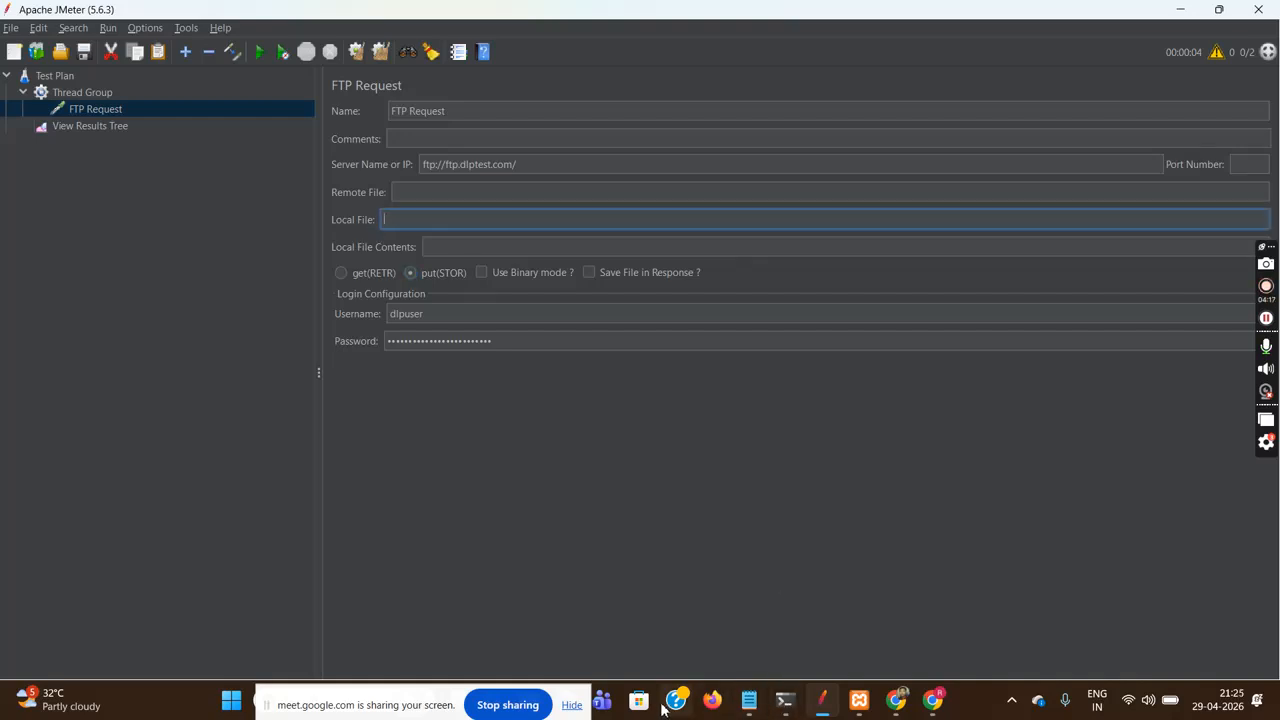
drag(443, 696, 310, 692)
click(527, 707)
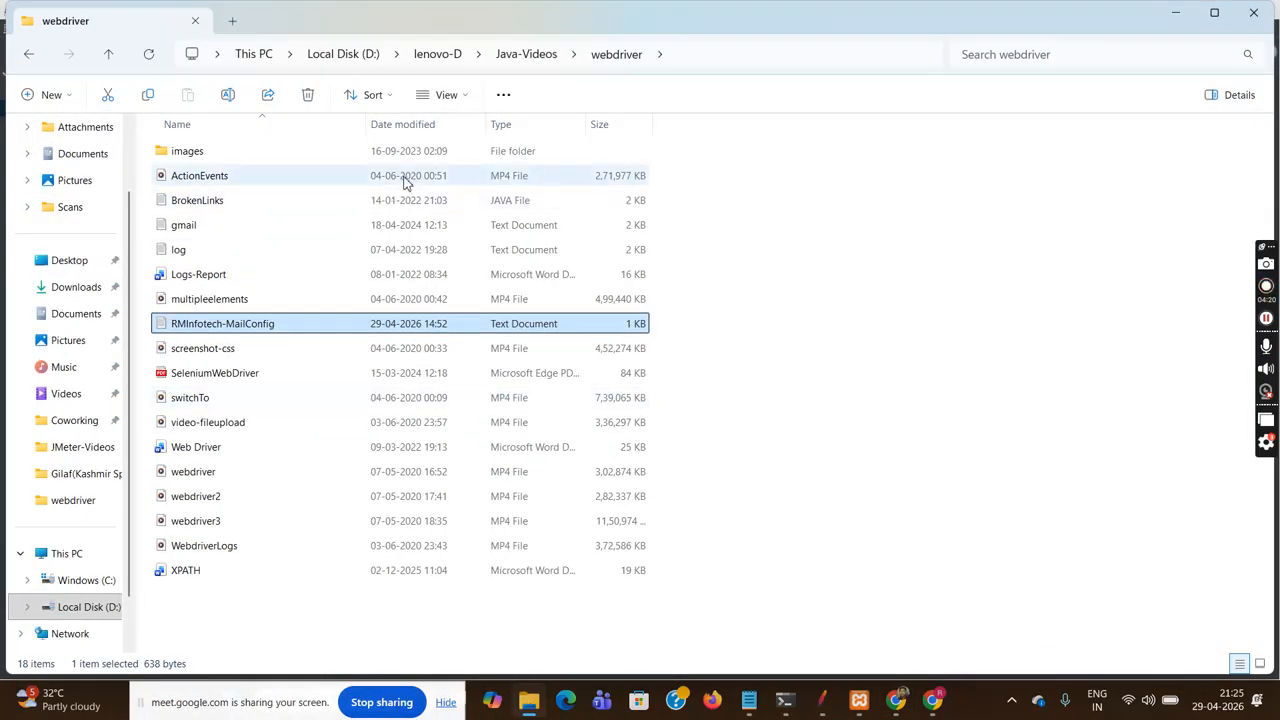
click(430, 58)
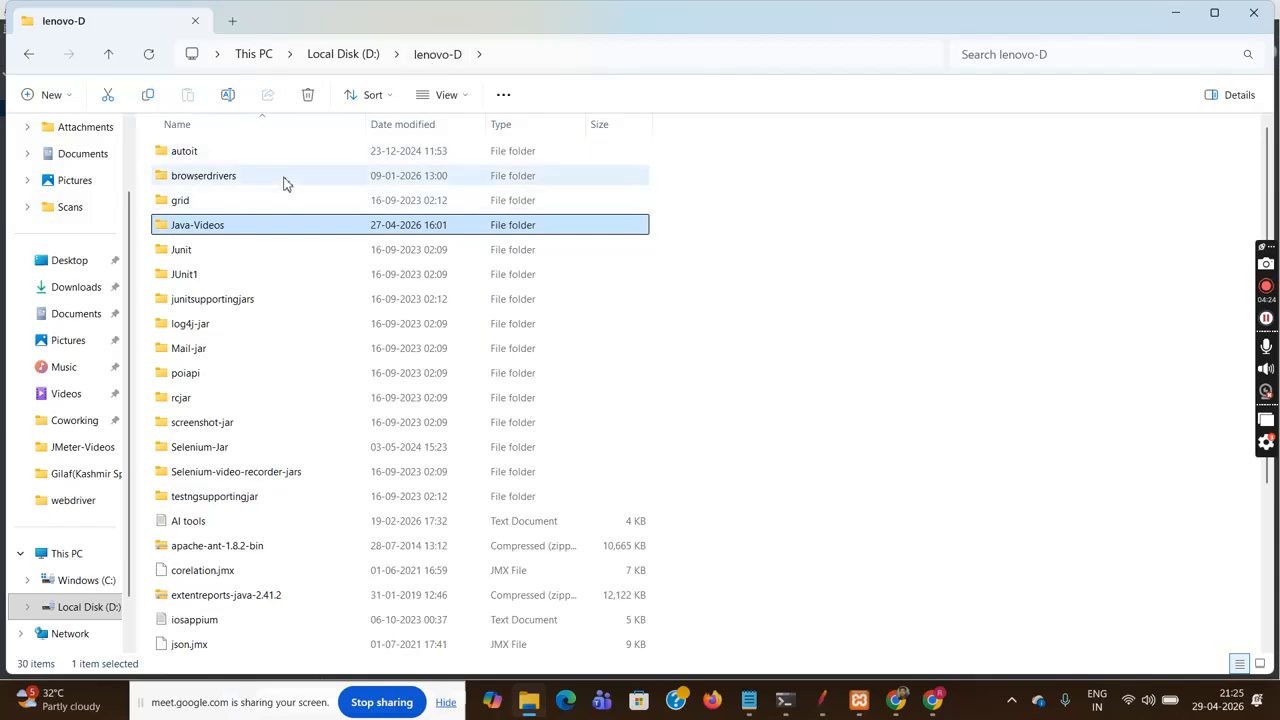
double_click(230, 229)
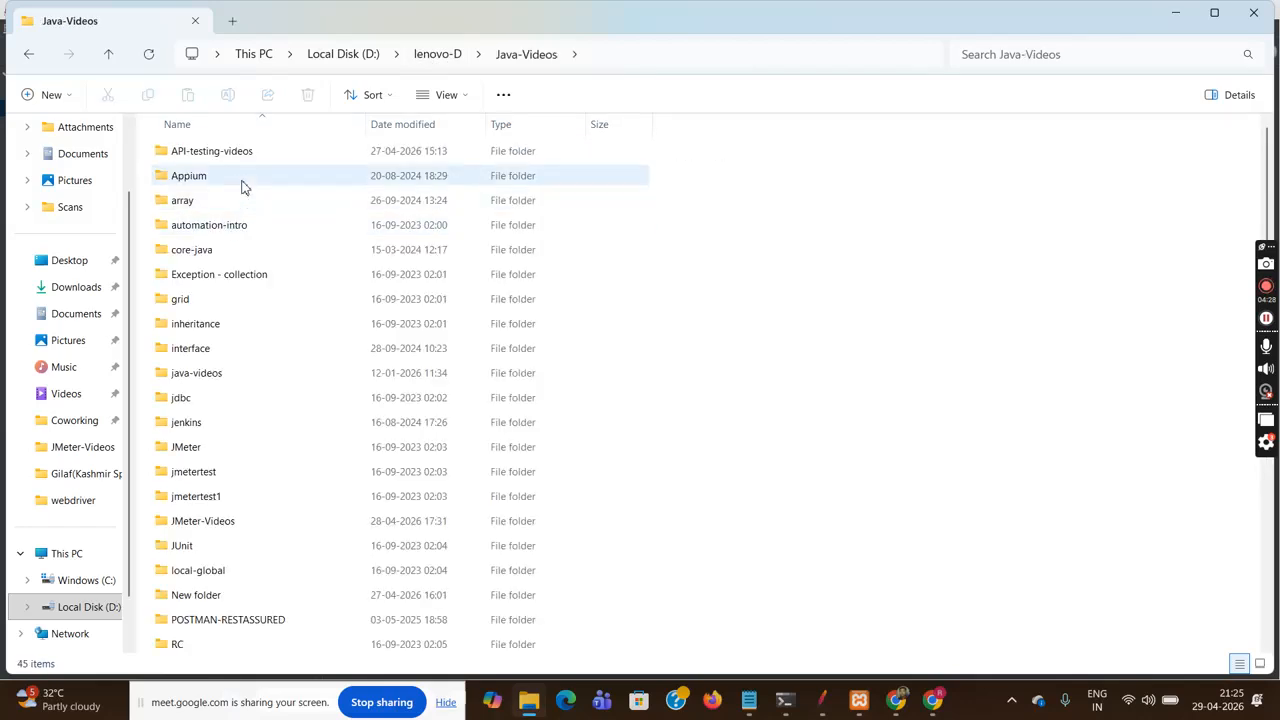
double_click(237, 184)
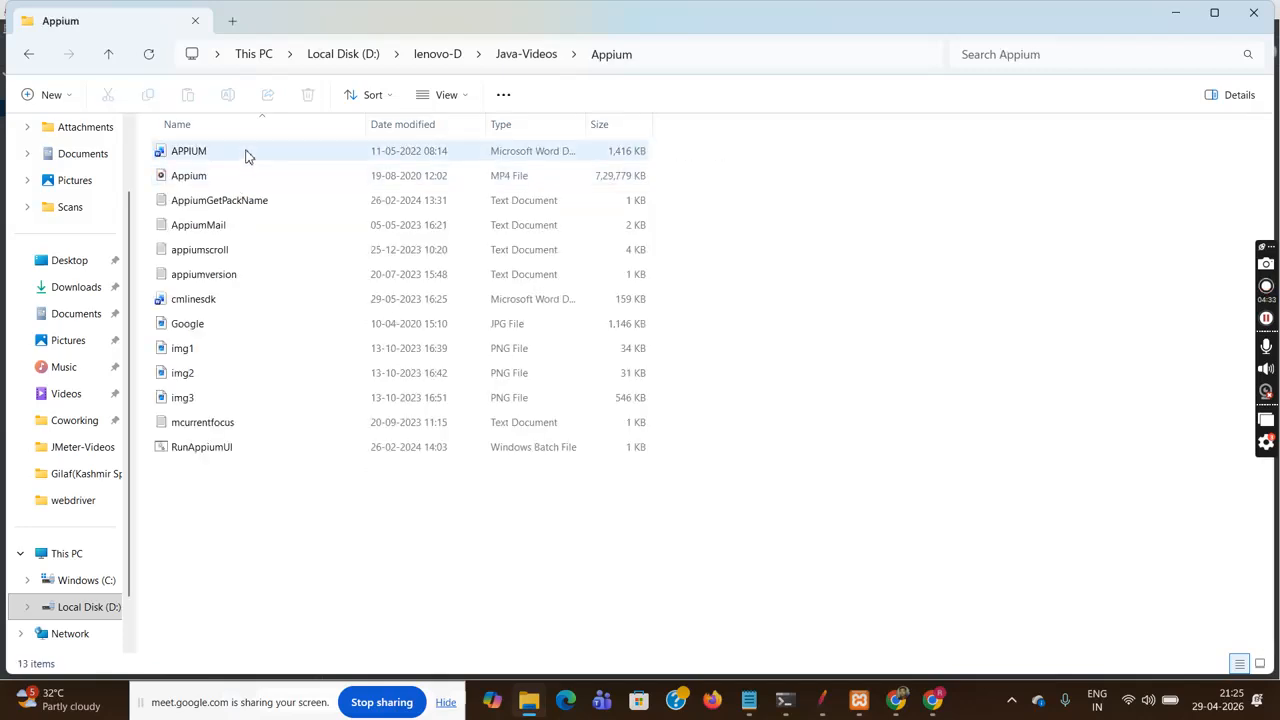
Check the file type and location of the APPIUM Word document in its properties
click(226, 155)
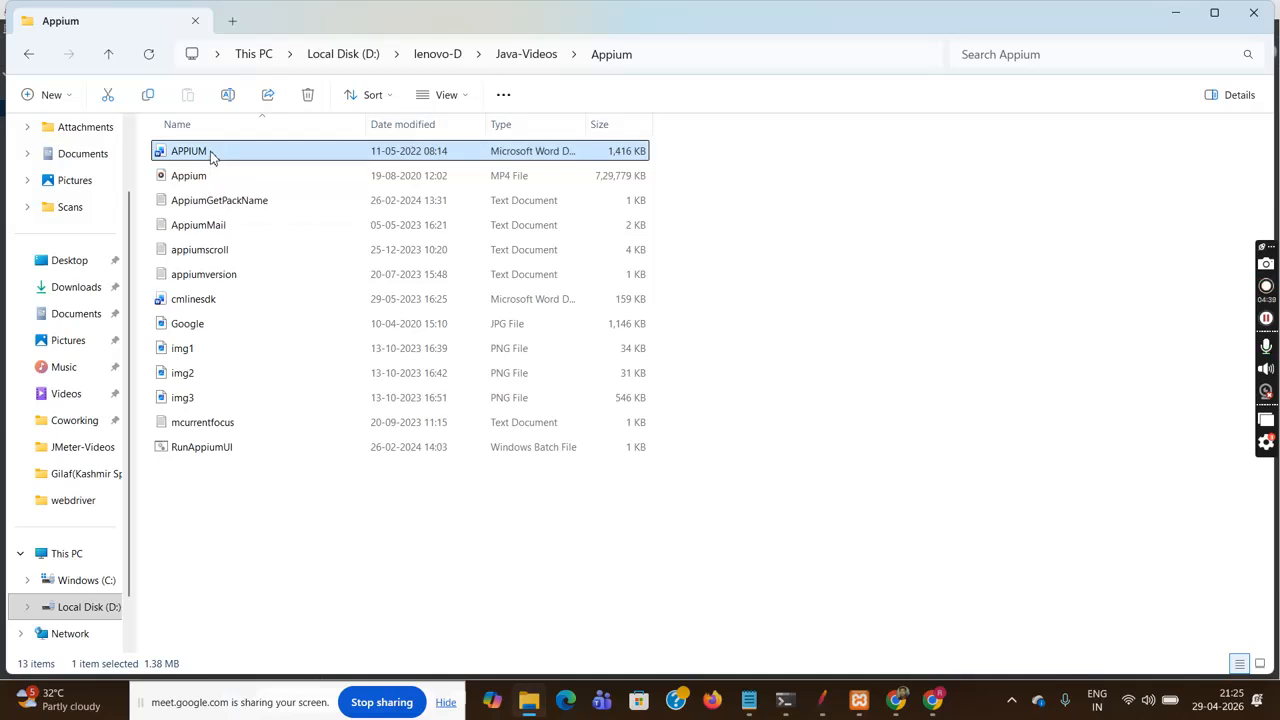
right_click(211, 156)
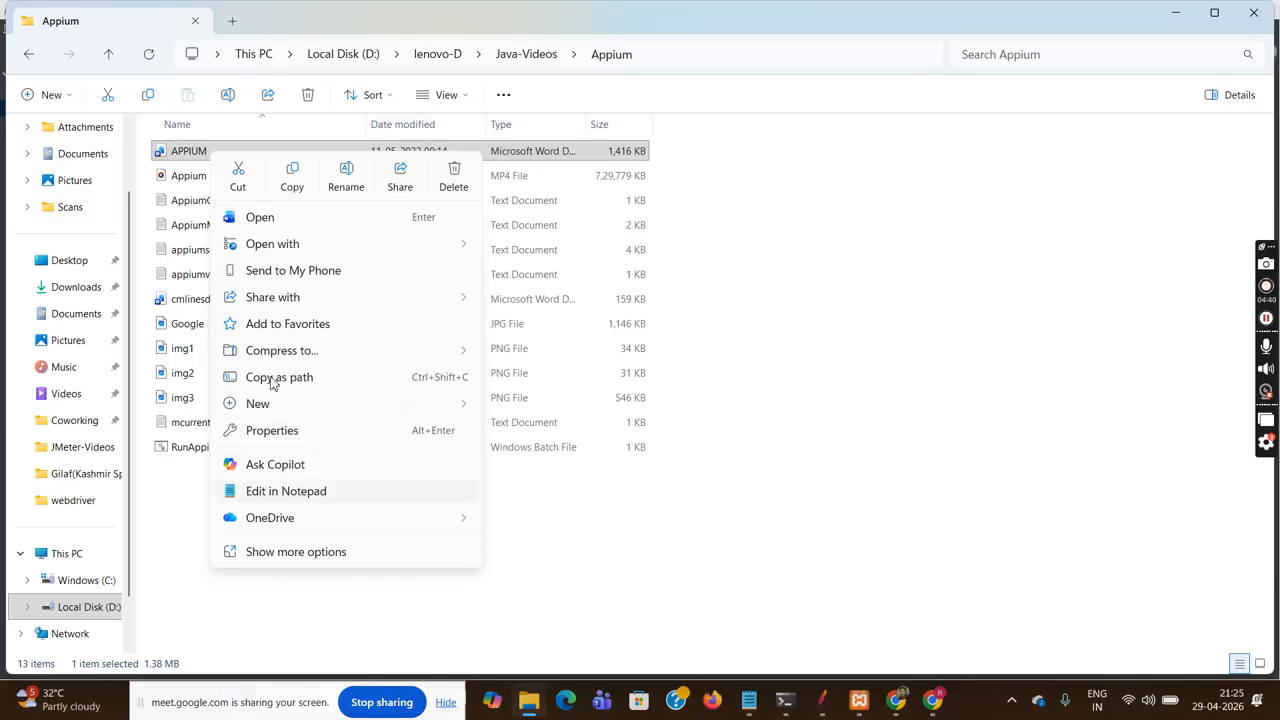
click(286, 436)
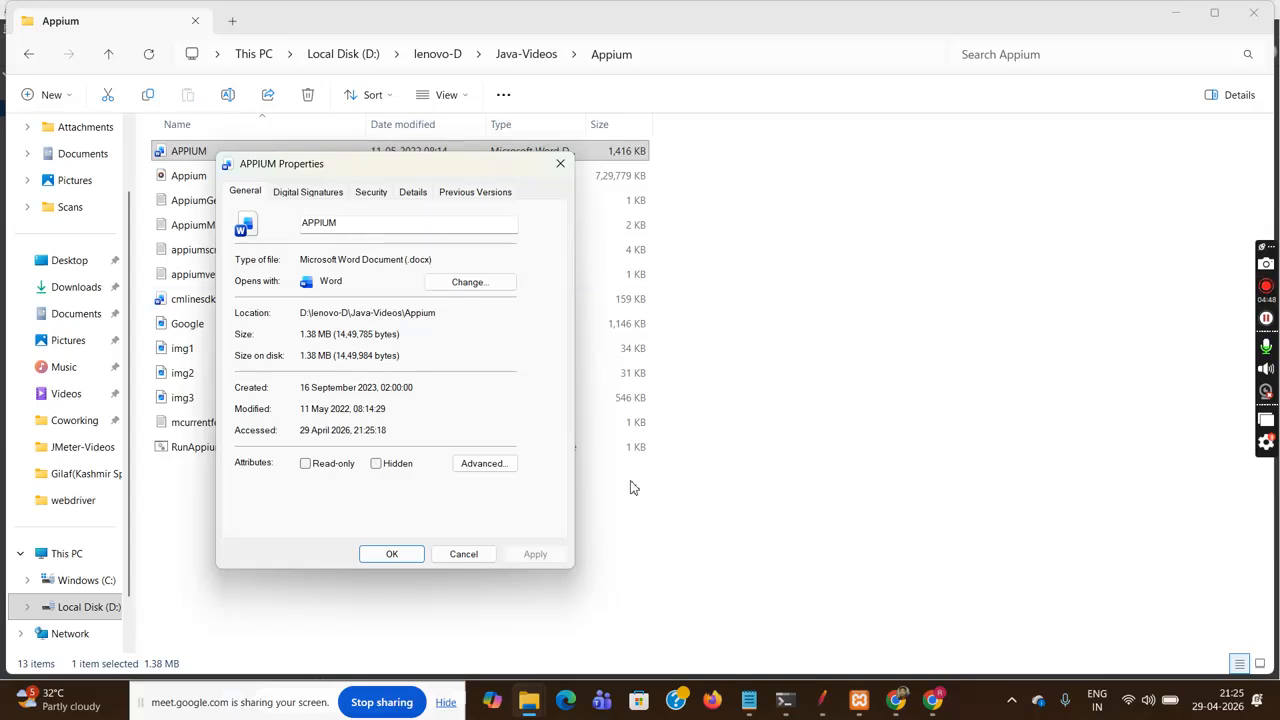
click(470, 555)
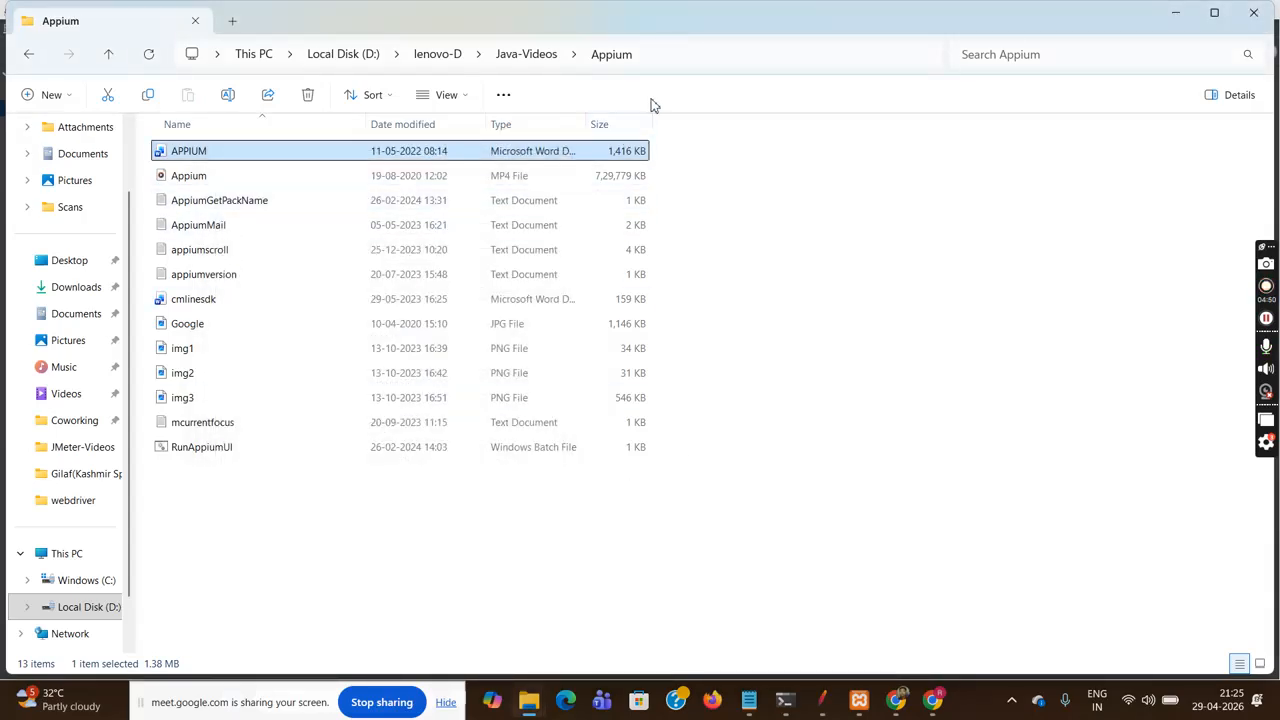
Copy the folder path D:\lenovo-D\Java-Videos\Appium into the FTP Request's Local File in JMeter and append a backslash
click(670, 56)
key(ctrl+c)
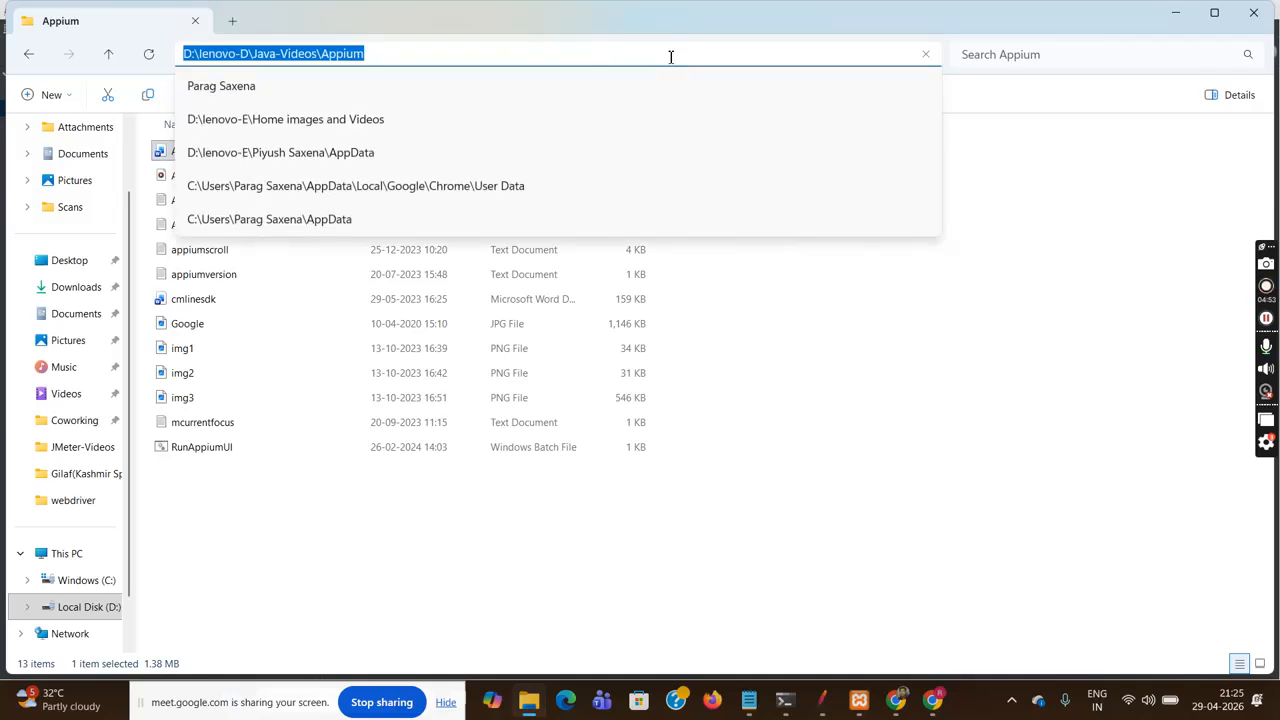
click(822, 706)
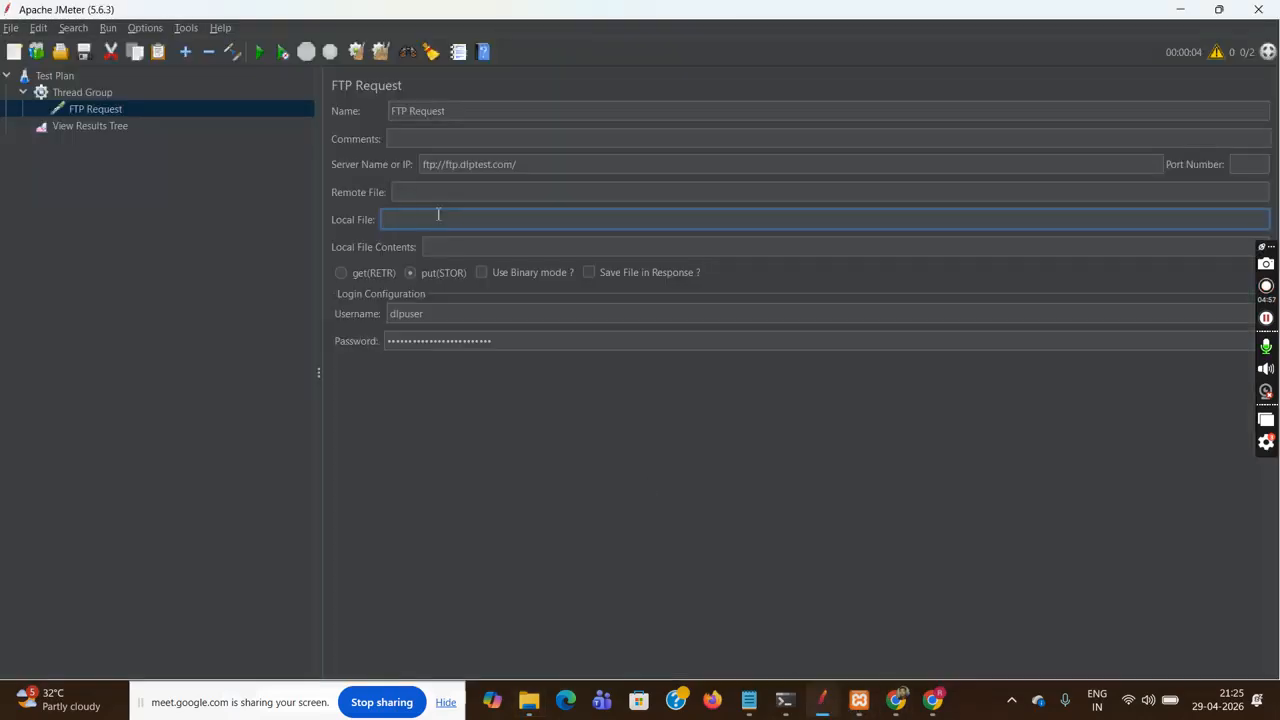
key(ctrl+v)
text(\)
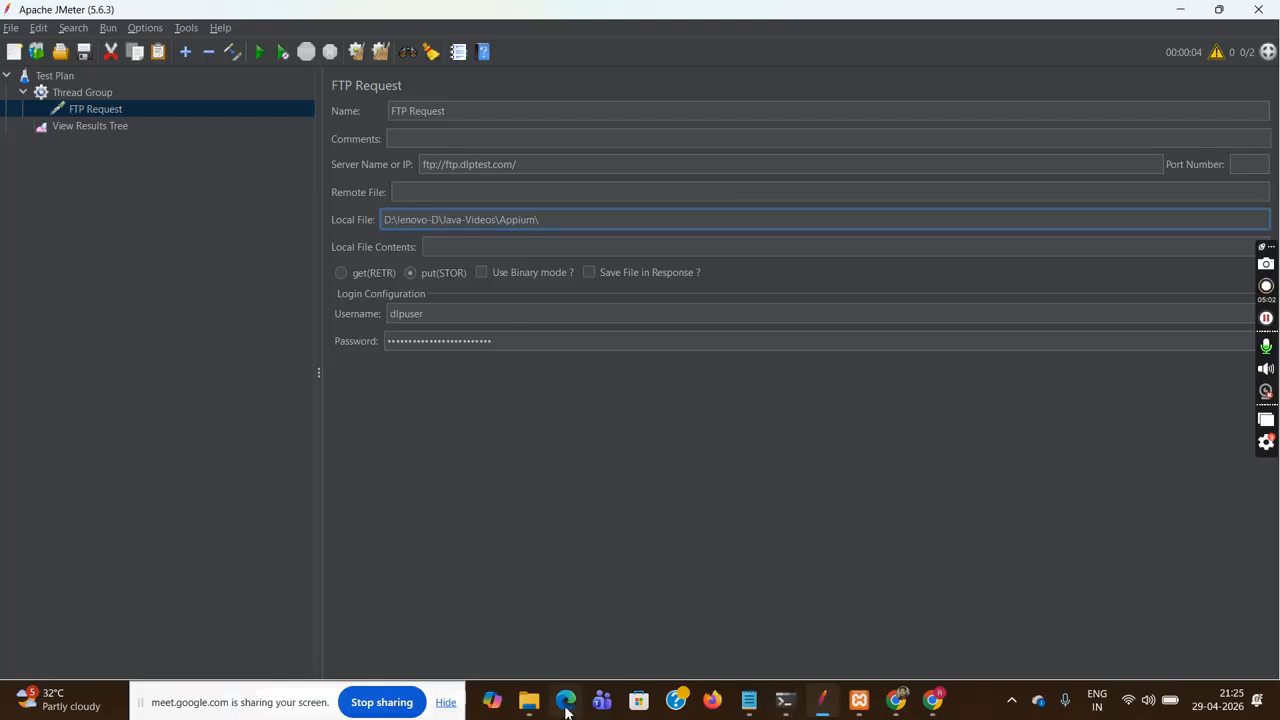
Check the Word document's name in File Explorer and complete the Local File path in JMeter with APPIUM.docx
click(529, 700)
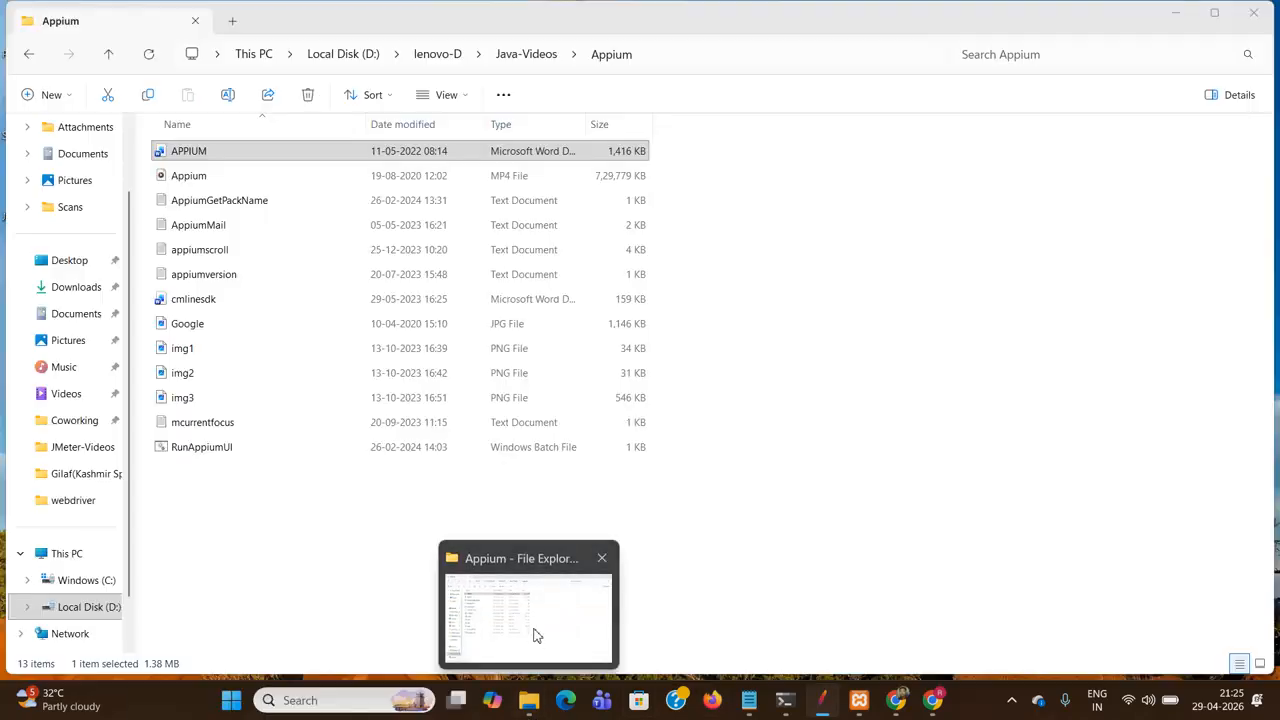
click(280, 156)
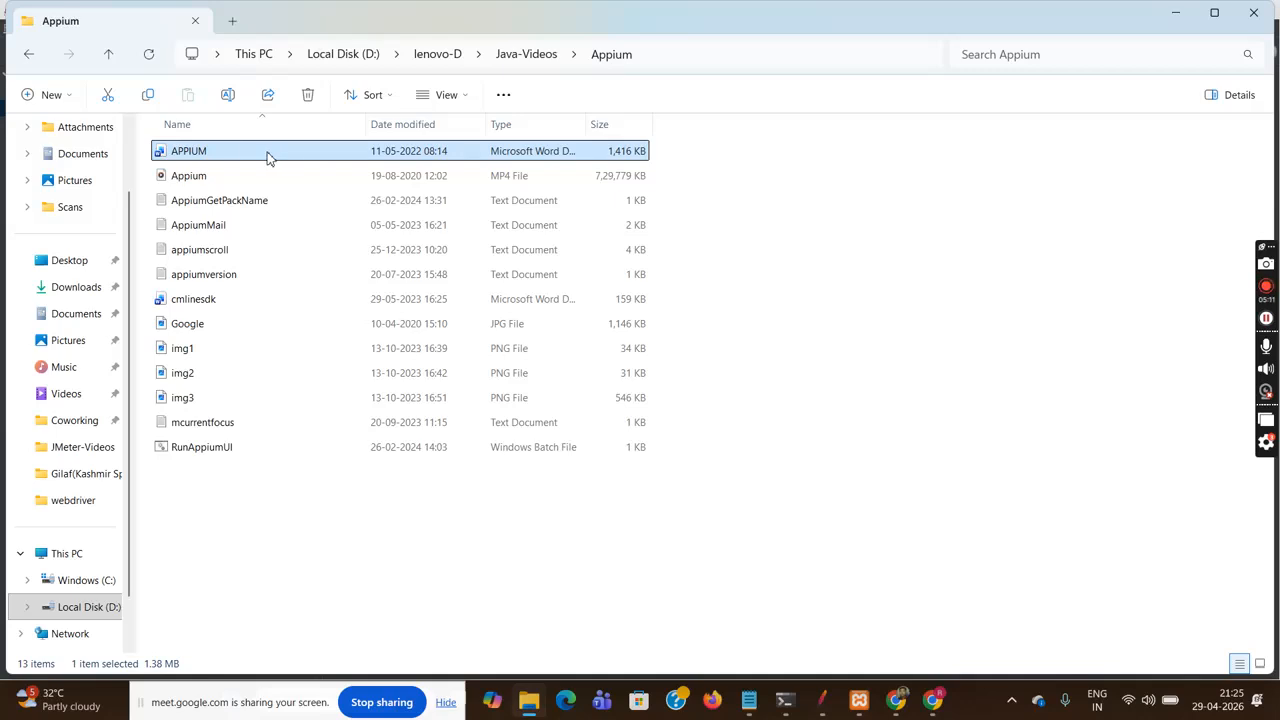
key(F2)
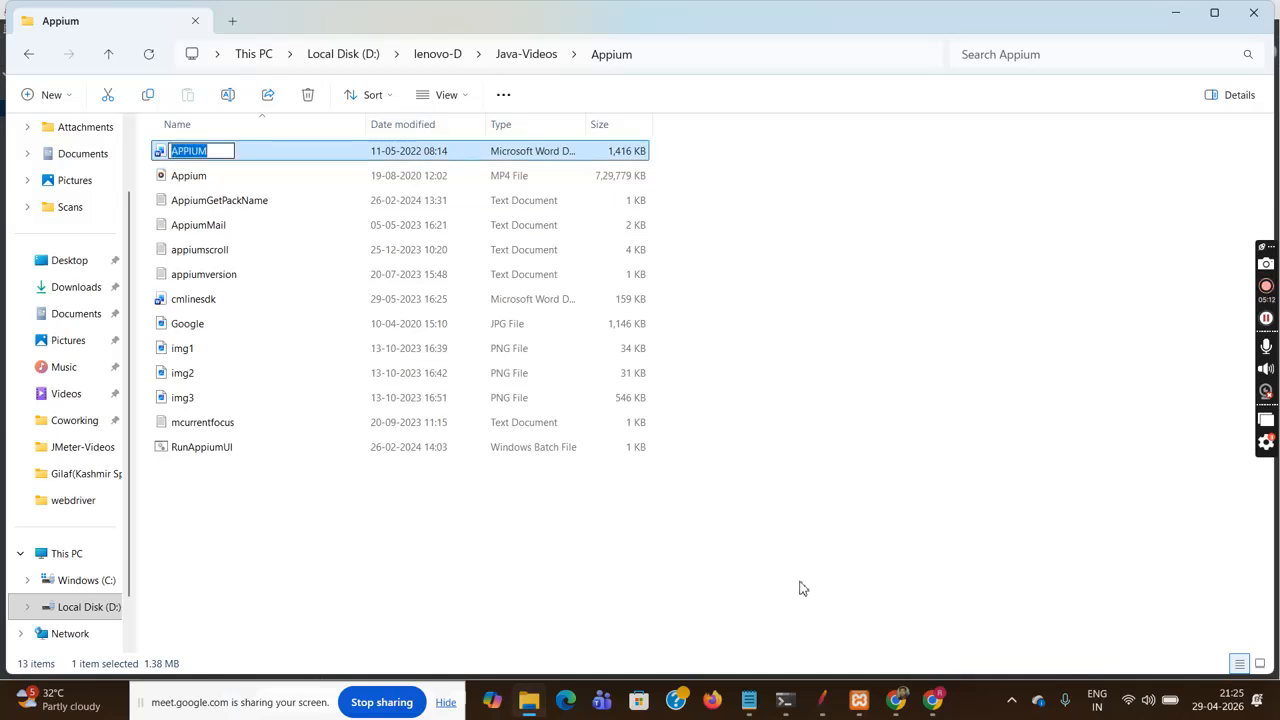
mouse_move(938, 708)
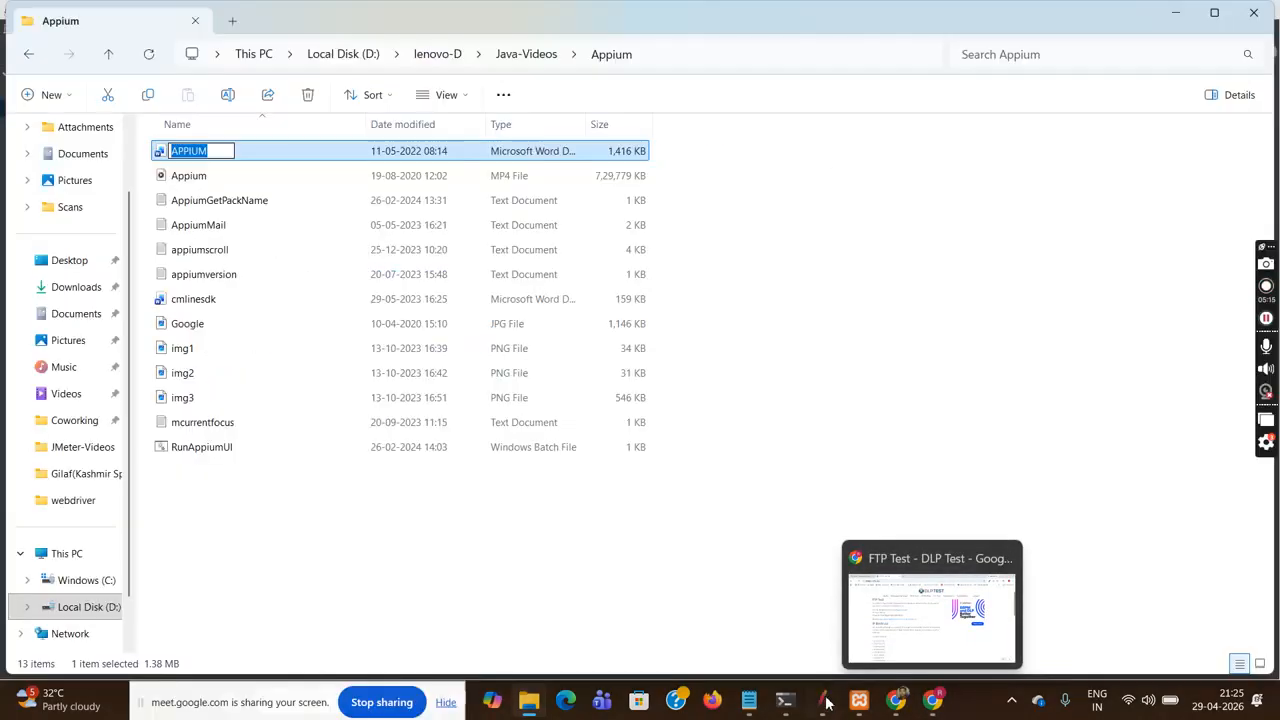
mouse_move(822, 700)
click(820, 617)
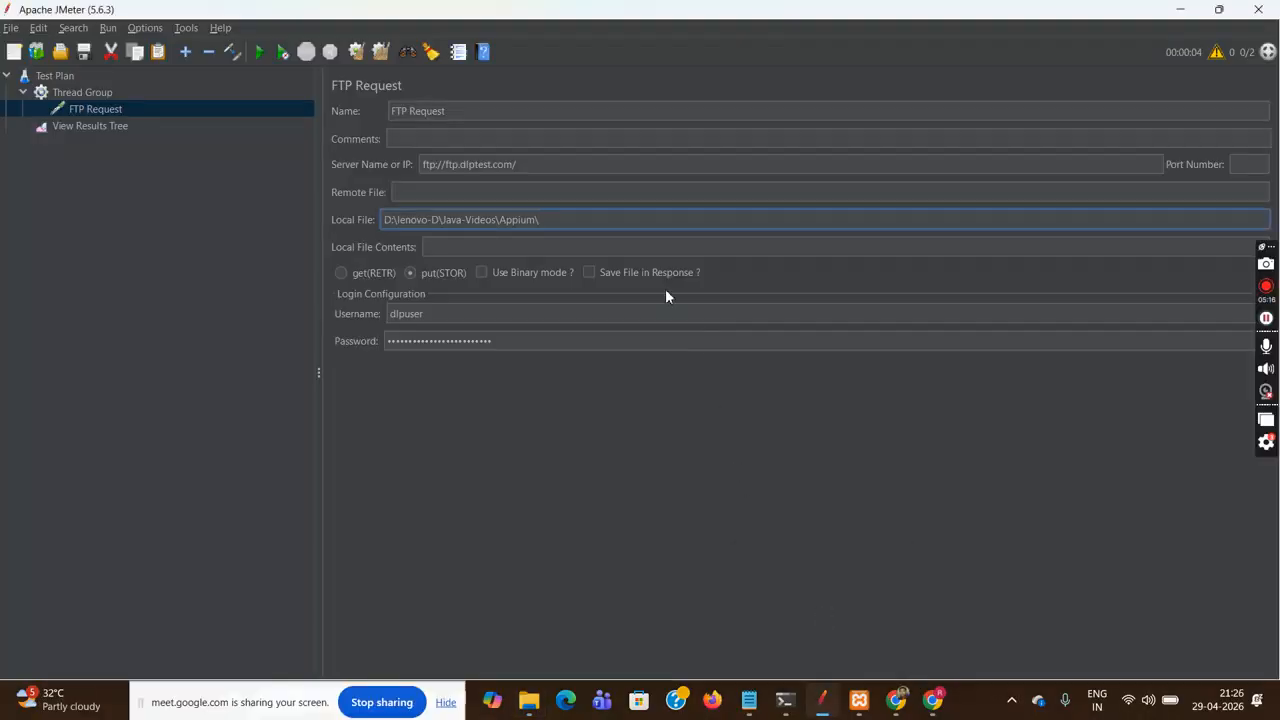
text(APPIUM.docx)
Save the test plan as FTP.jmx in the jmeter-examples folder
click(10, 29)
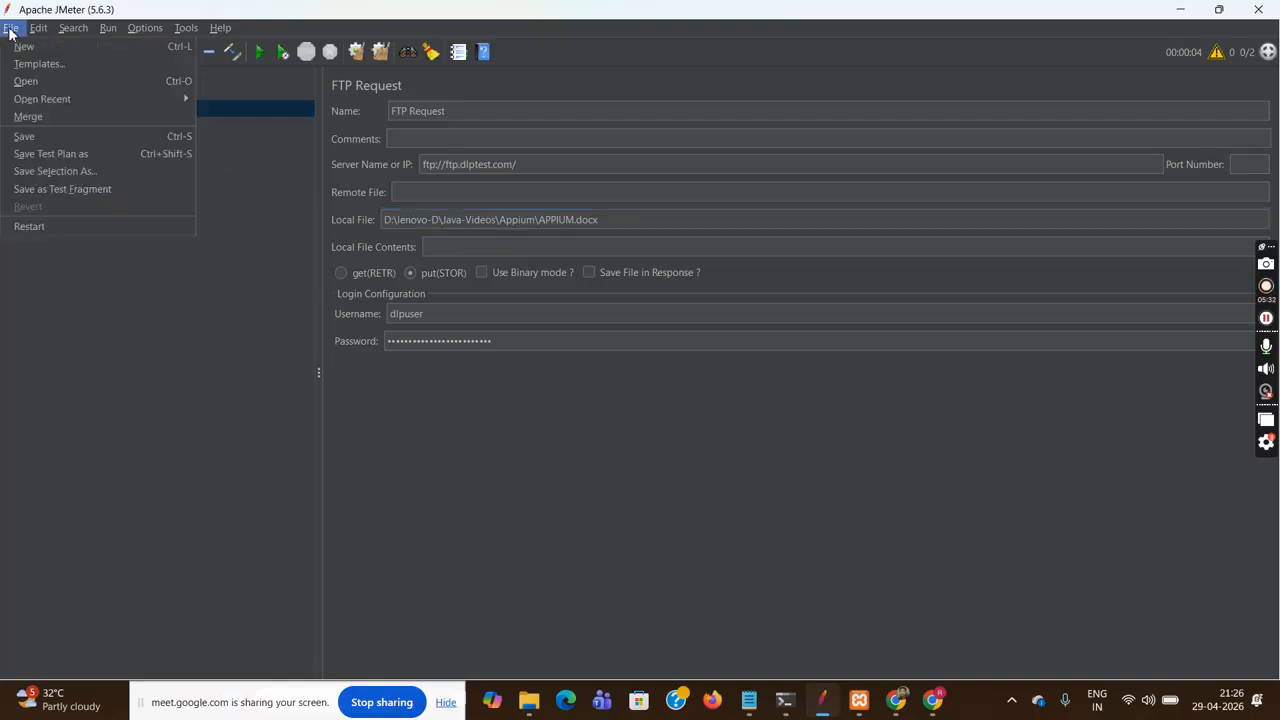
click(60, 134)
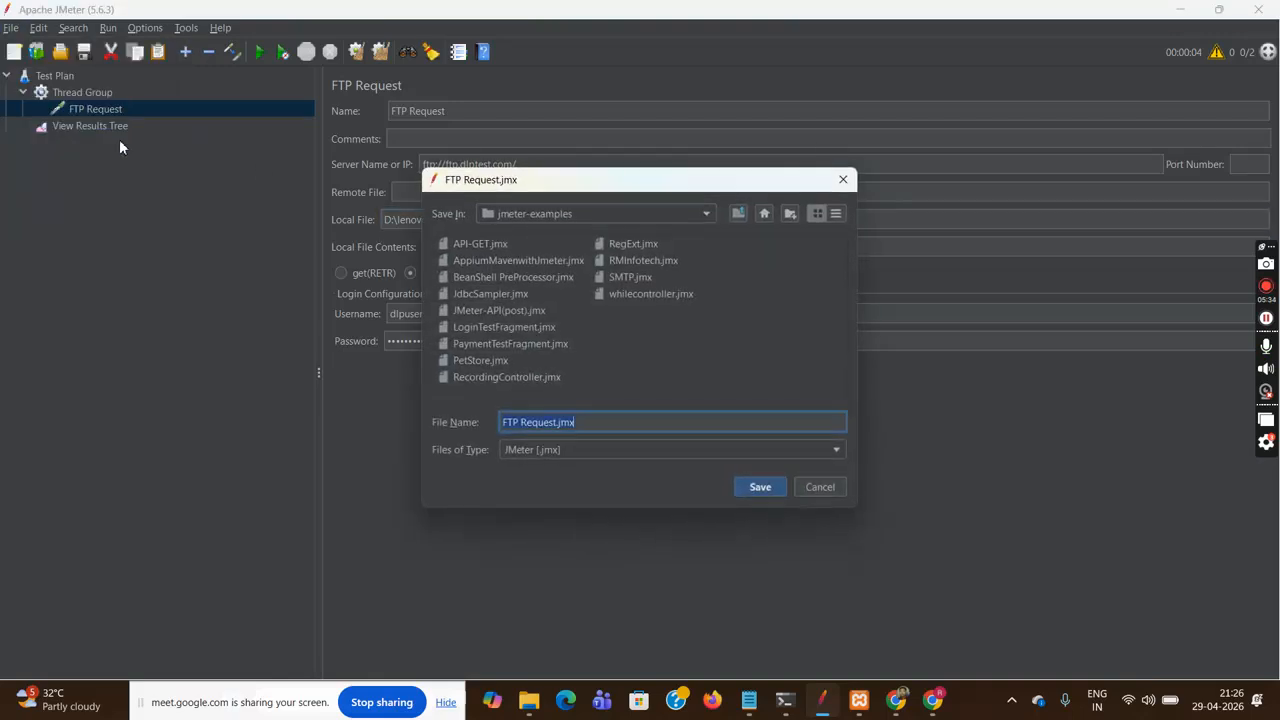
key(Left)
key(Left)
key(Left)
key(Left)
key(BackSpace)
key(BackSpace)
key(BackSpace)
key(BackSpace)
key(BackSpace)
key(BackSpace)
key(BackSpace)
key(BackSpace)
key(BackSpace)
key(BackSpace)
key(BackSpace)
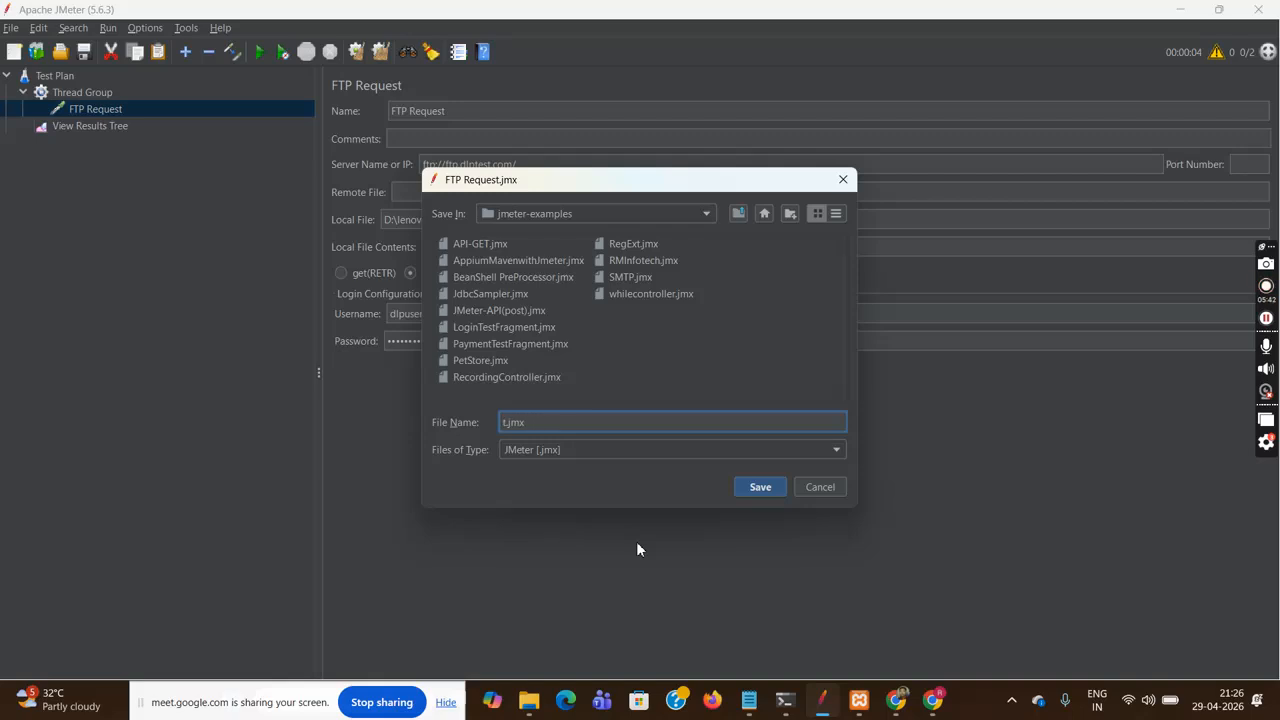
key(BackSpace)
text(FTP)
click(760, 487)
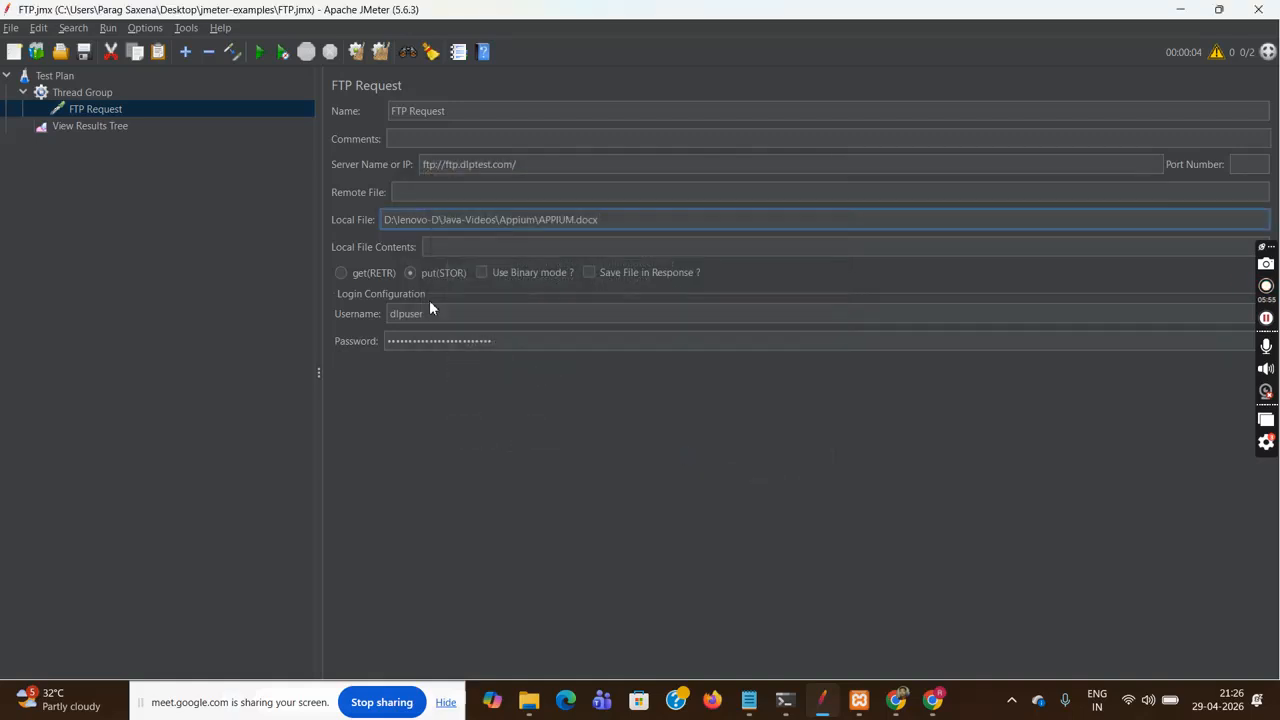
Run the whole FTP test plan
click(86, 127)
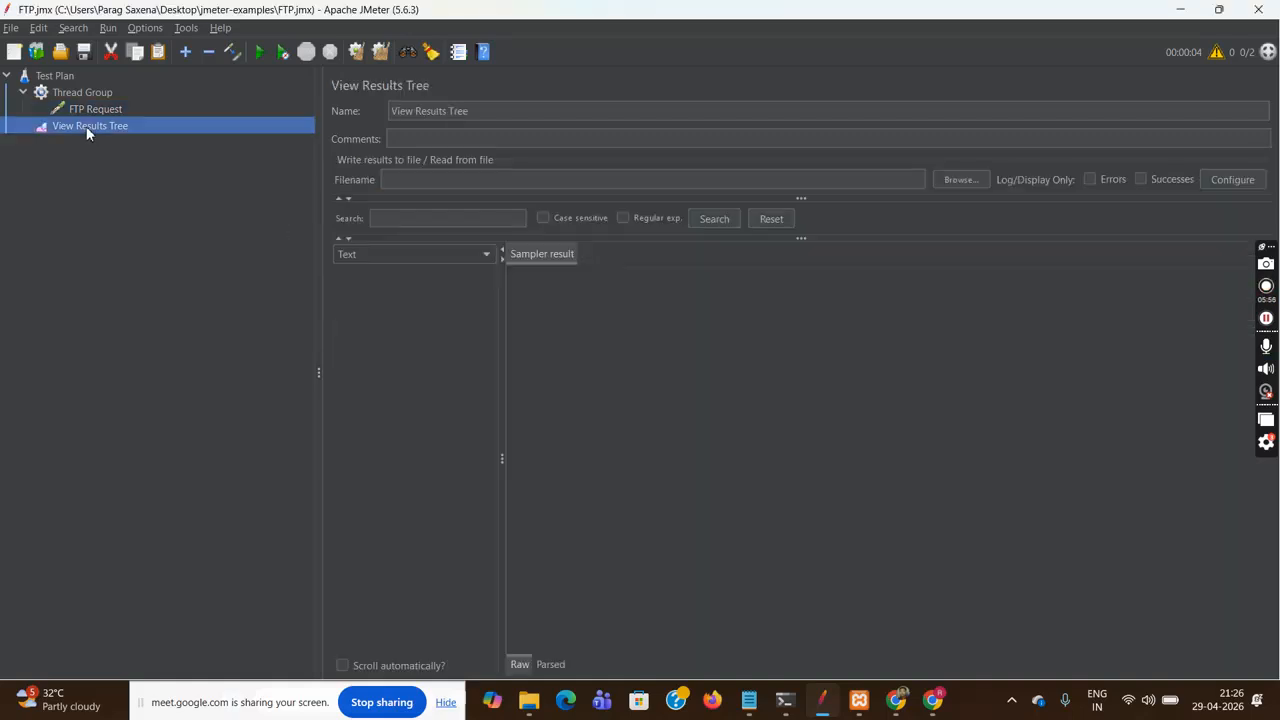
click(55, 78)
click(260, 52)
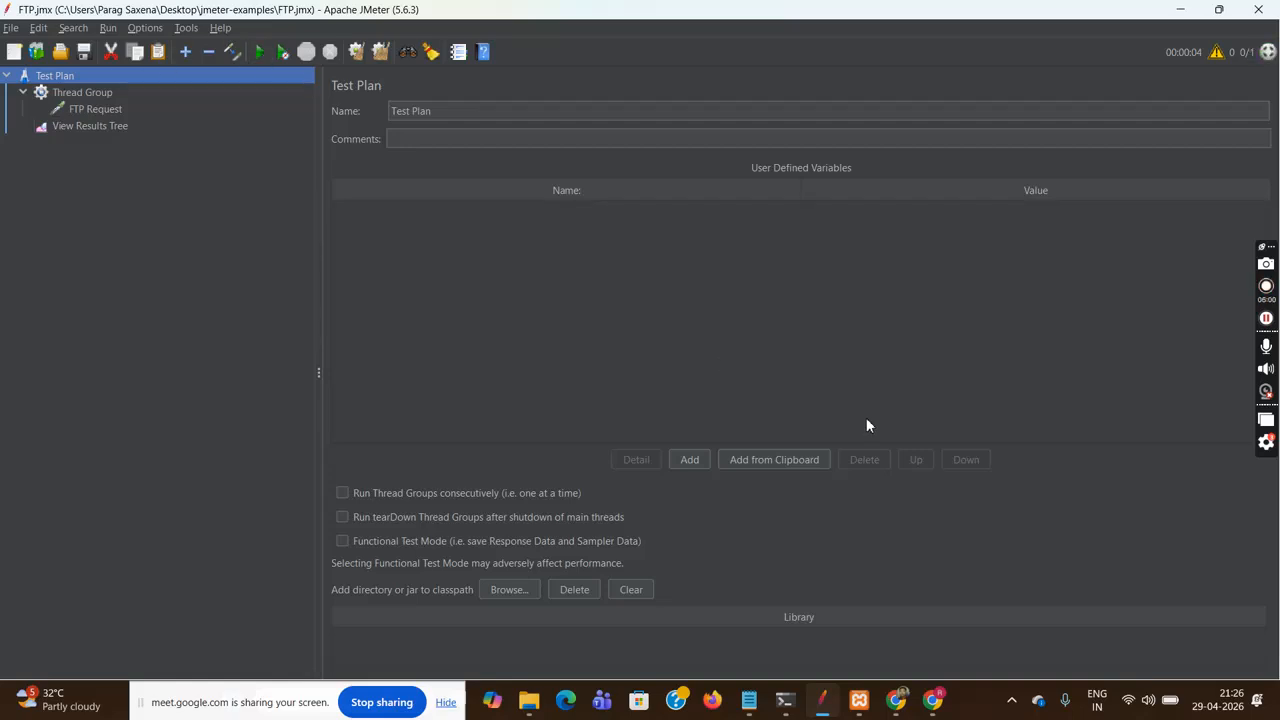
Examine the FTP Request's sampler result and request body in View Results Tree
click(103, 128)
click(397, 277)
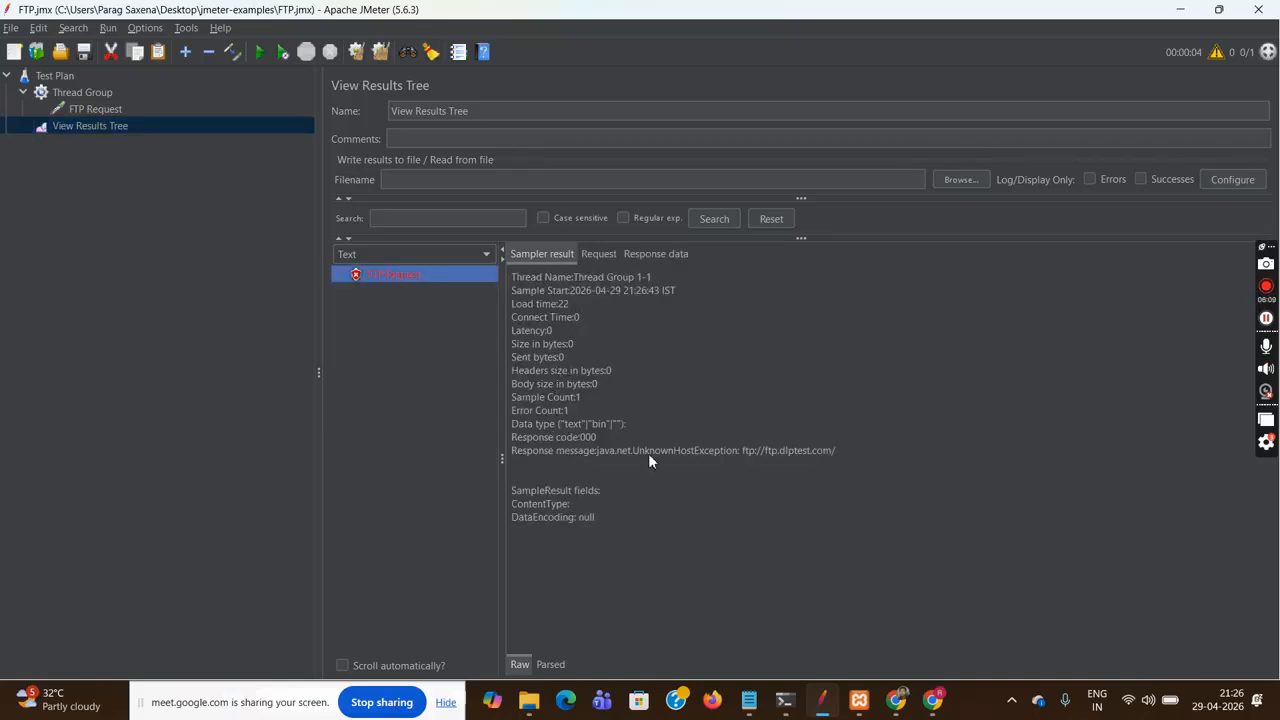
drag(740, 450, 836, 452)
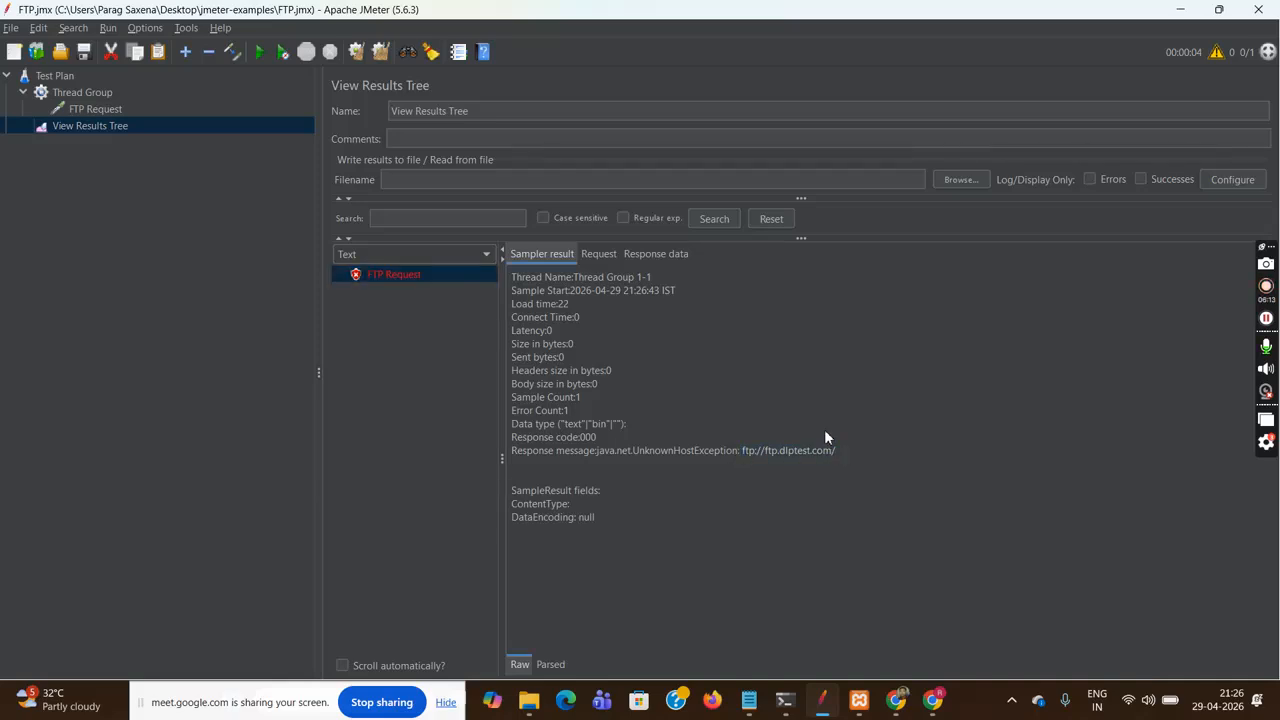
click(592, 254)
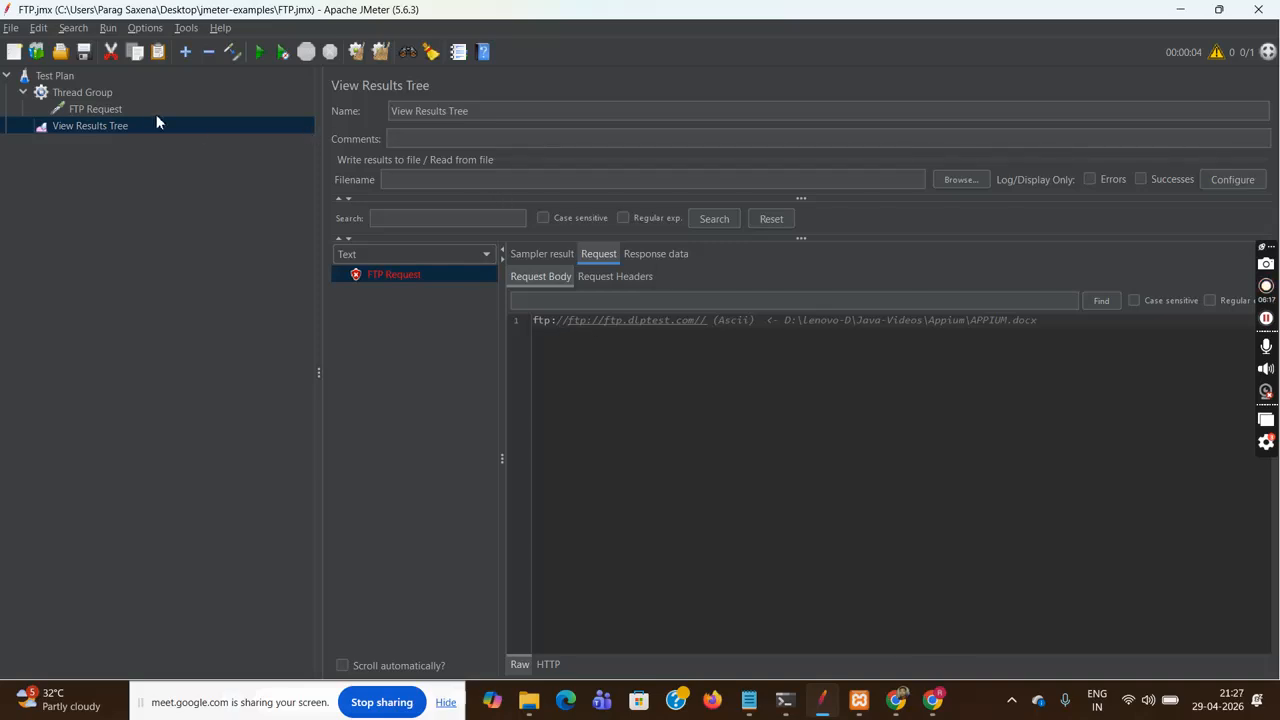
click(107, 110)
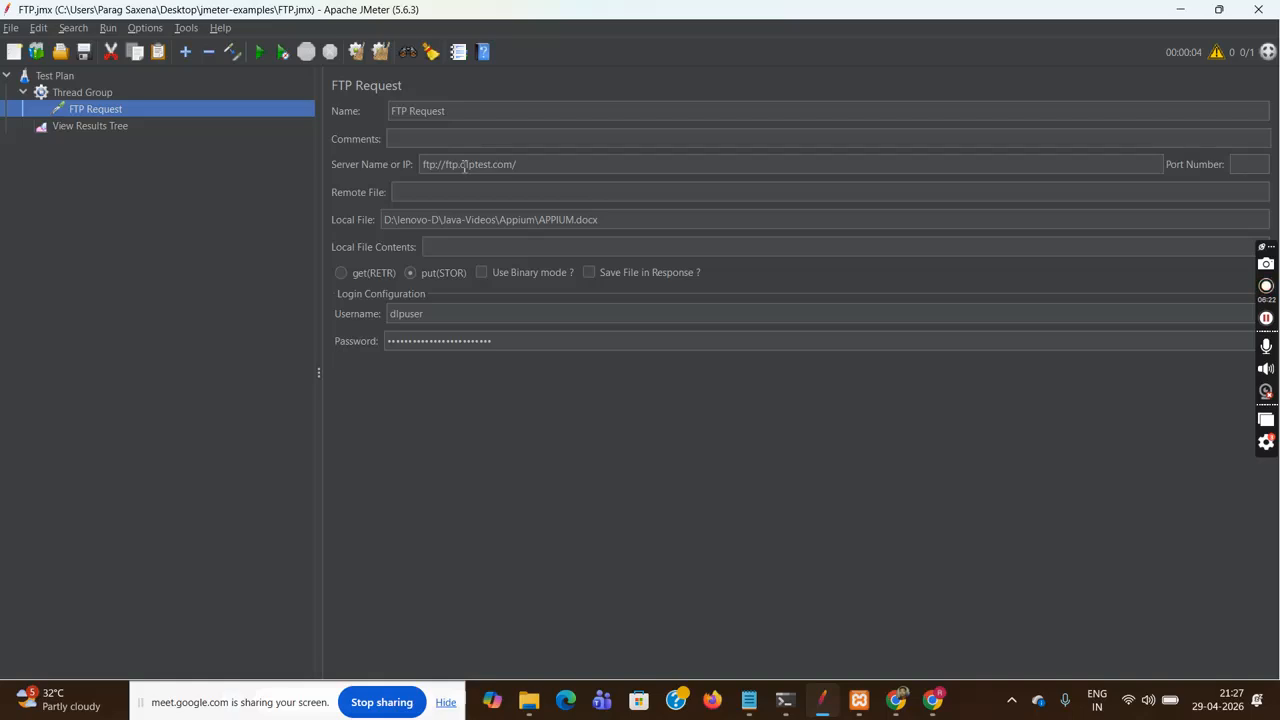
click(464, 166)
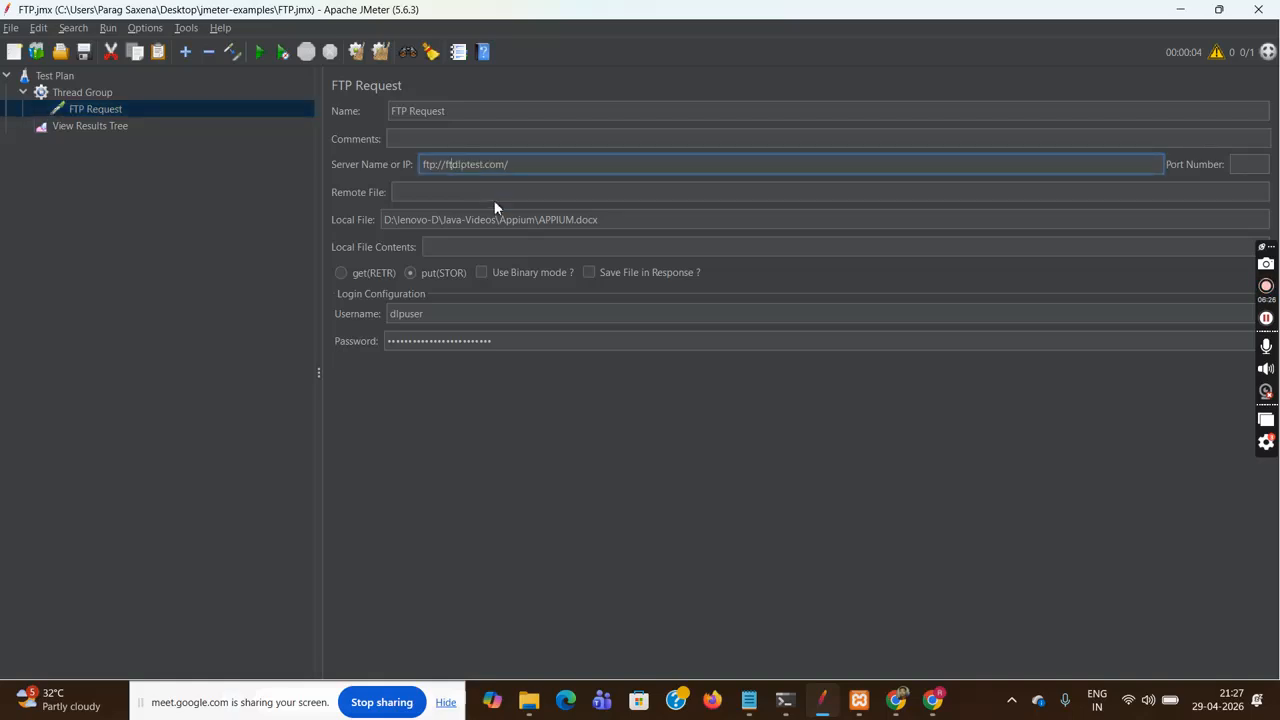
key(BackSpace)
key(BackSpace)
click(12, 28)
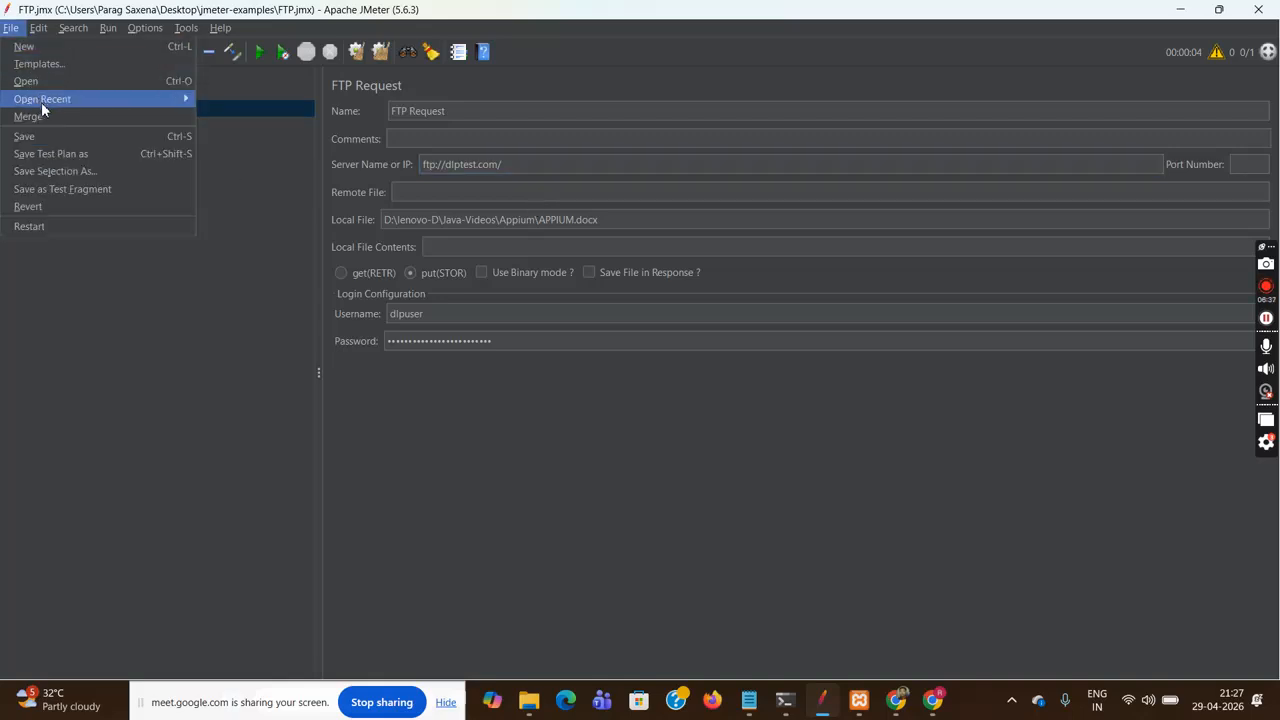
click(60, 134)
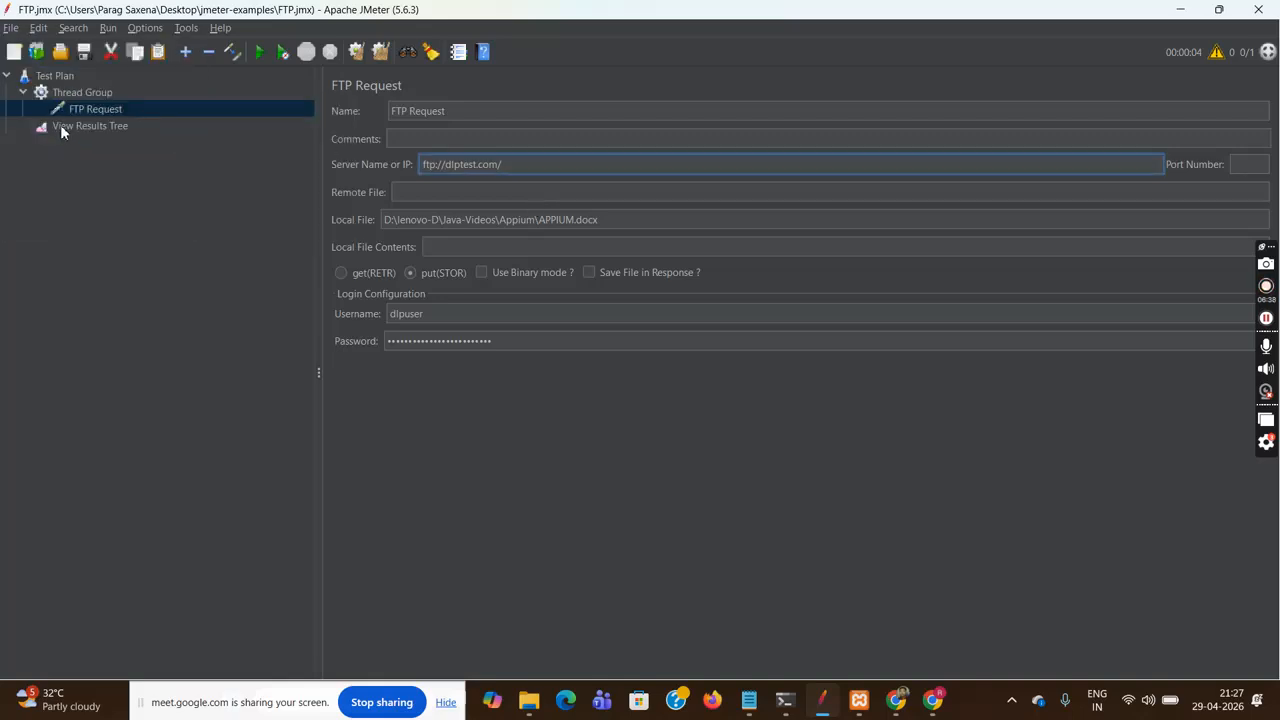
Clear the previous results, then rerun the test plan and open the FTP Request's new result
click(66, 128)
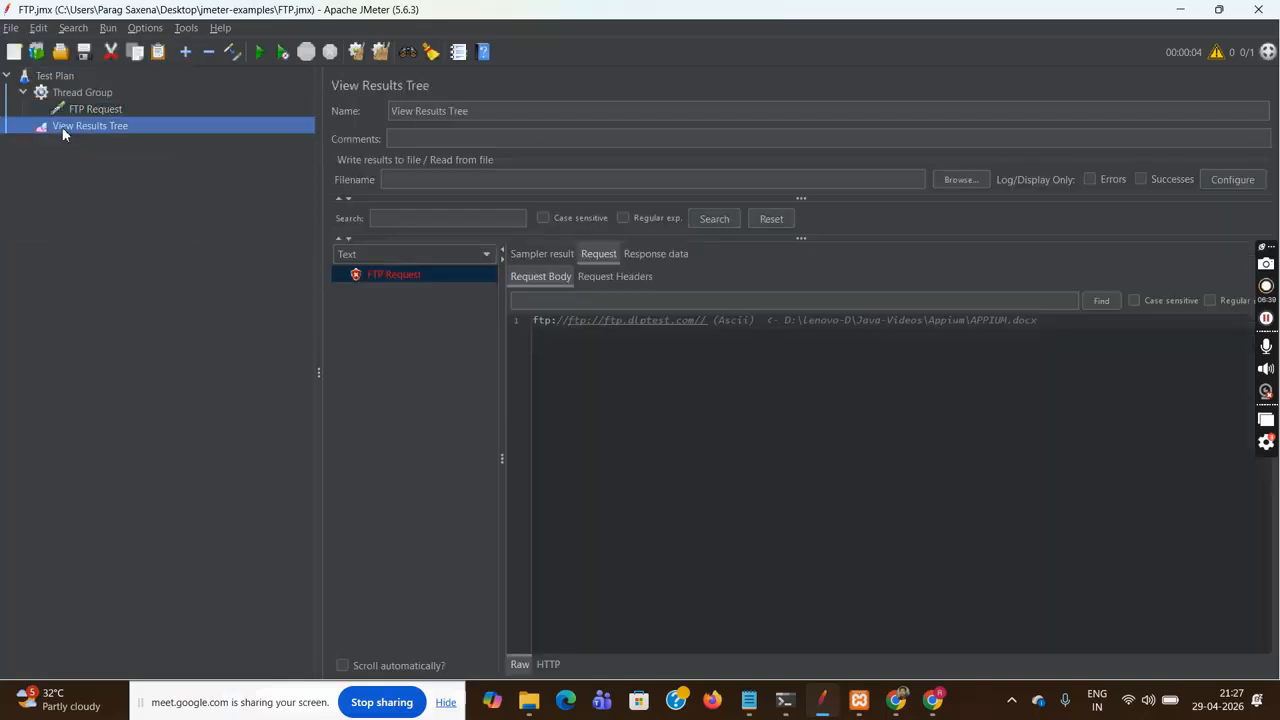
click(356, 51)
click(59, 76)
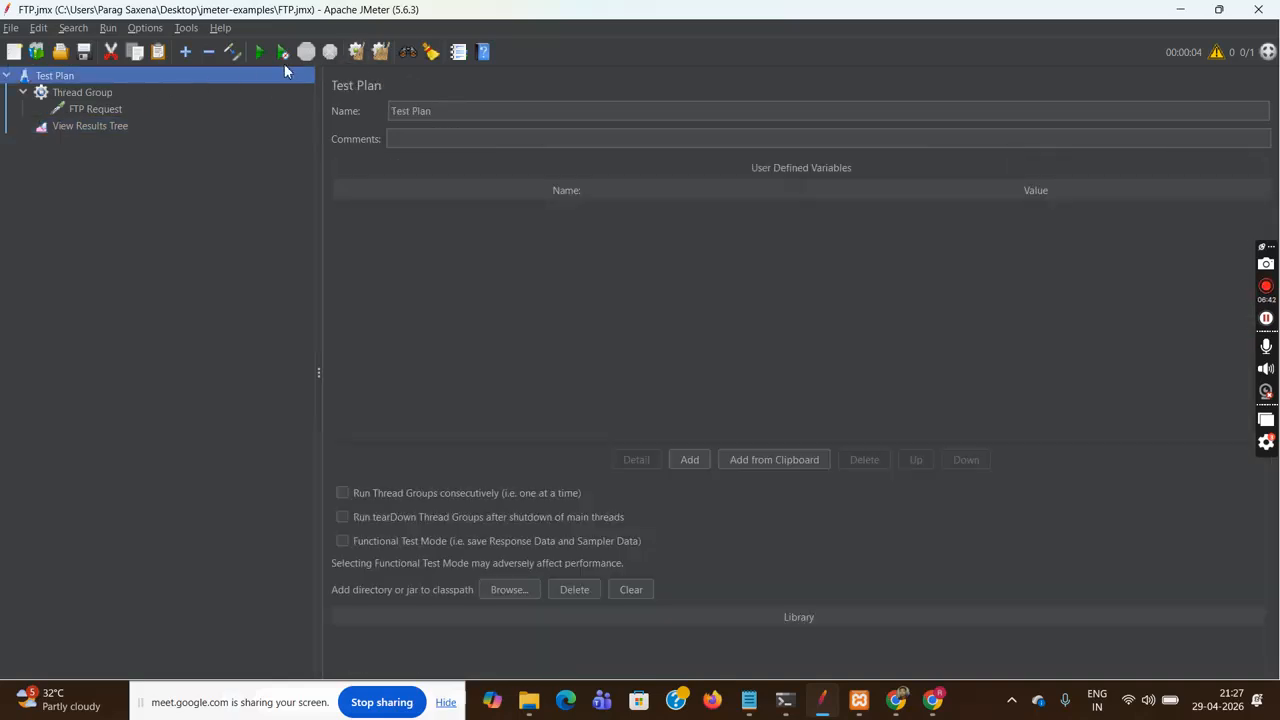
click(125, 130)
click(410, 276)
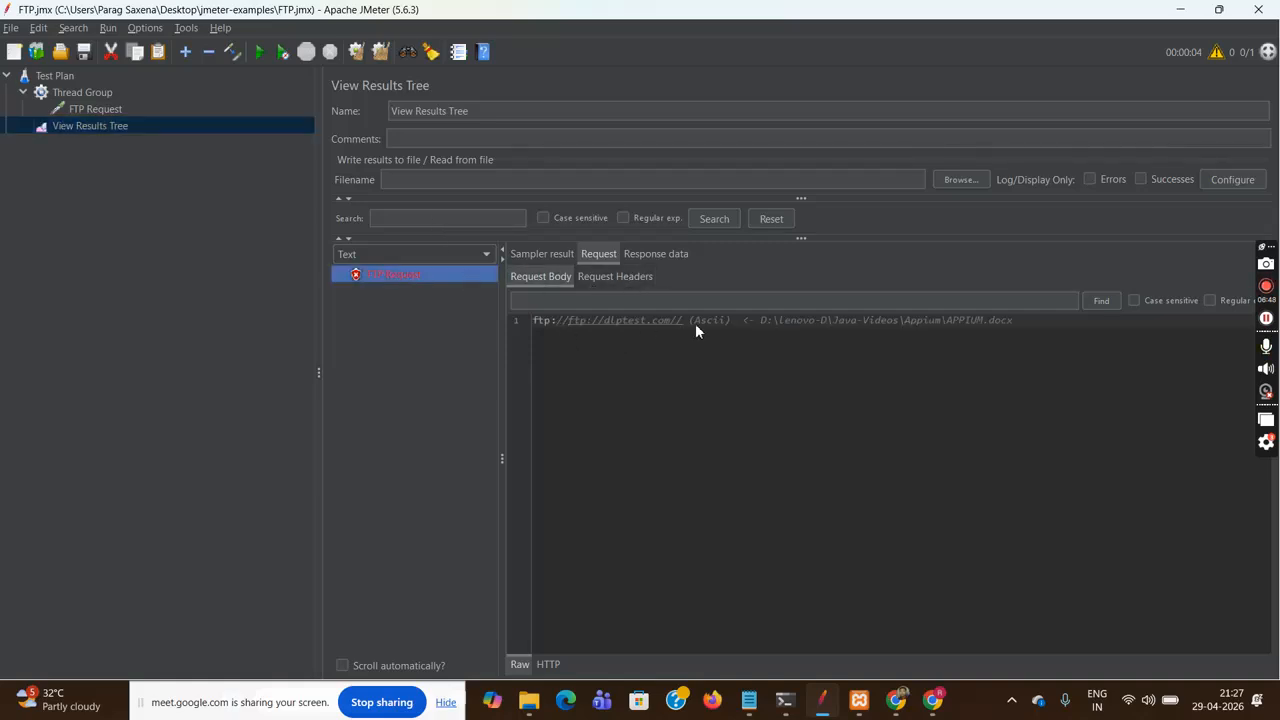
Show the log viewer and read back through its entries to the start of the log
click(142, 29)
click(160, 64)
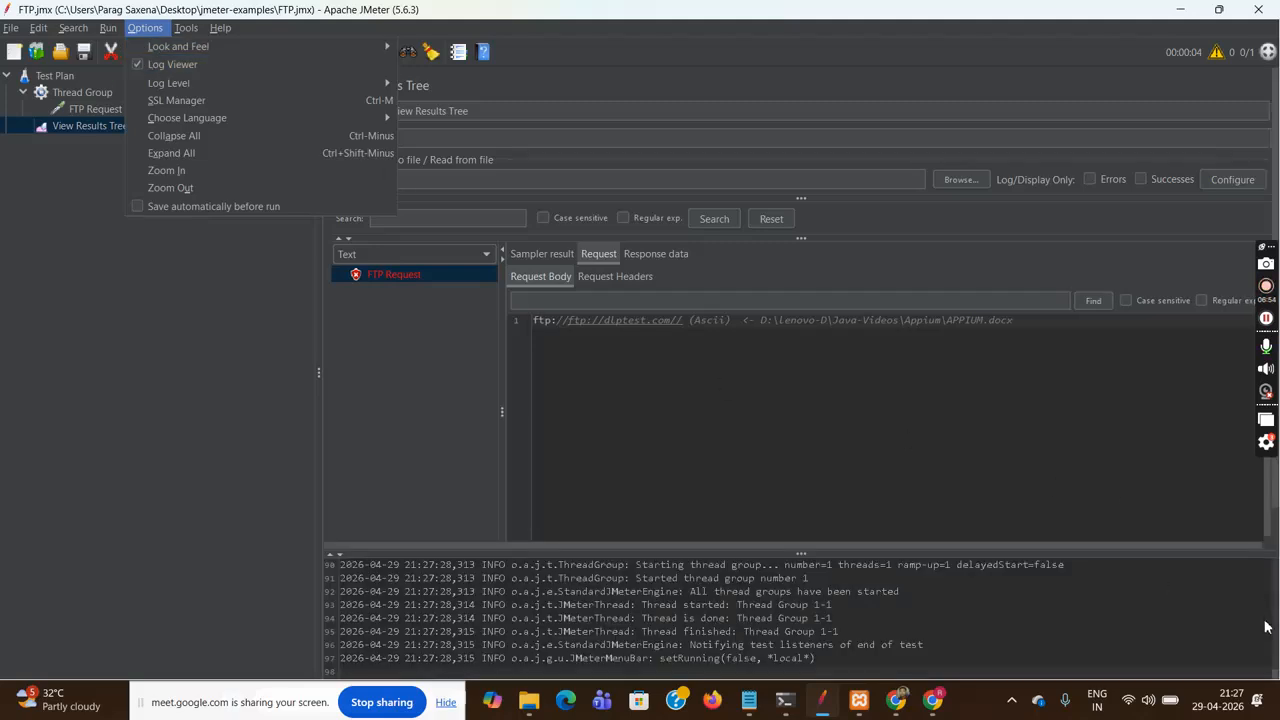
click(1000, 677)
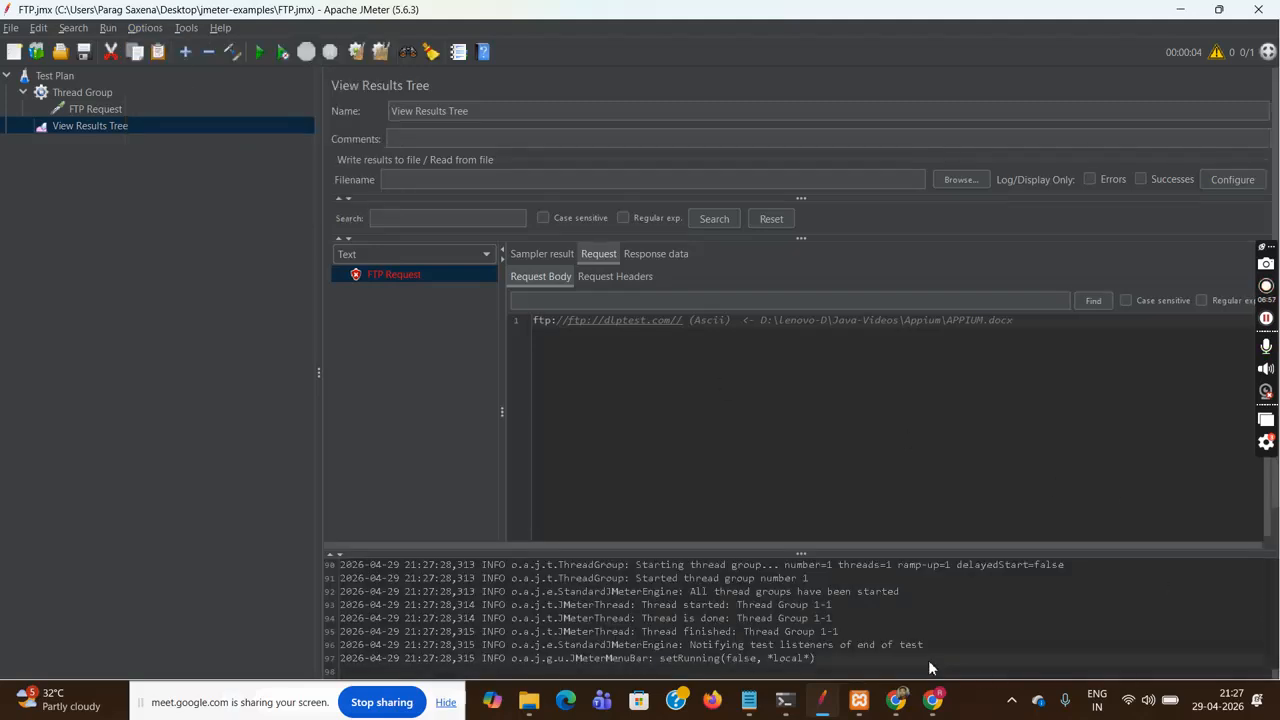
scroll(930, 668, up, 1)
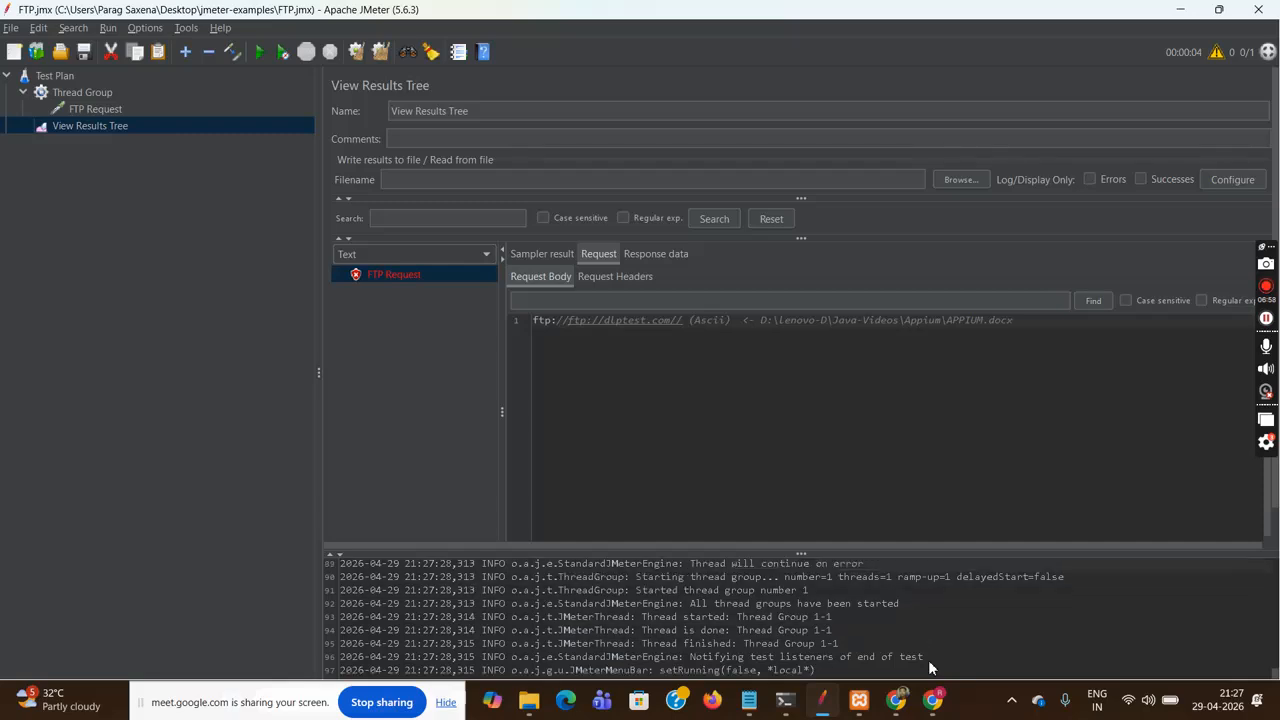
scroll(930, 668, up, 3)
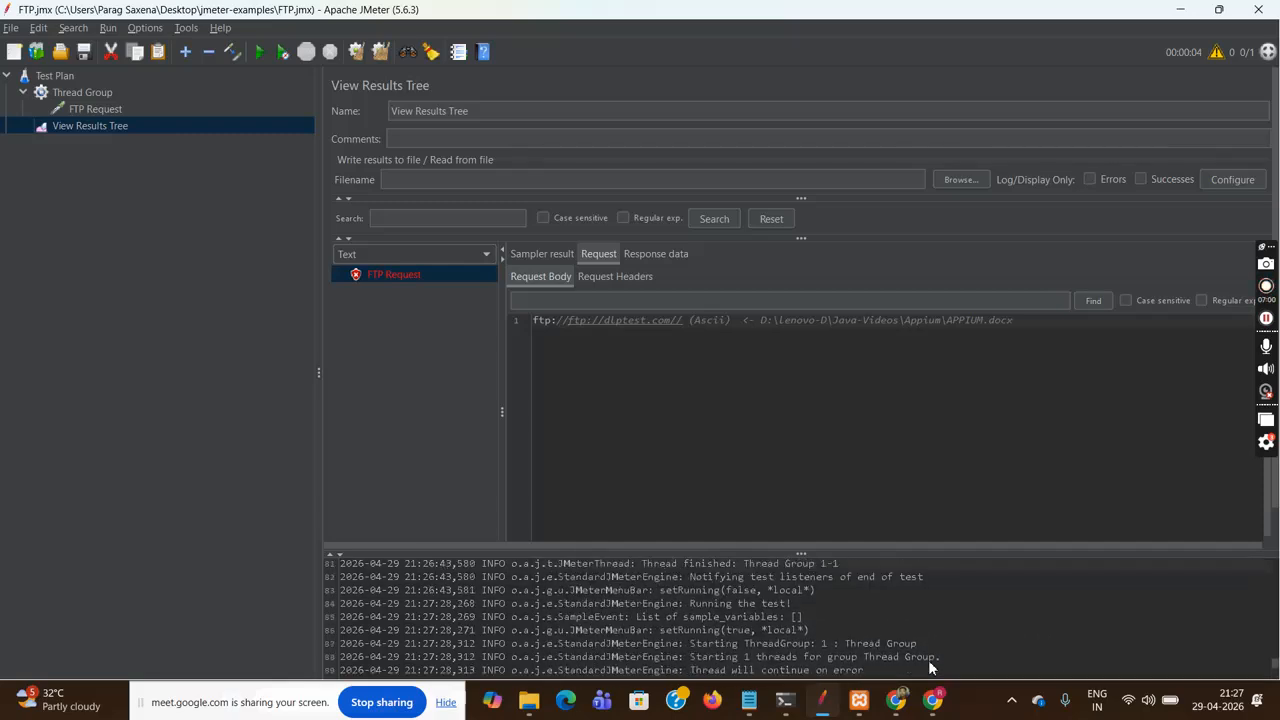
scroll(930, 668, up, 2)
scroll(930, 668, up, 4)
scroll(930, 668, up, 3)
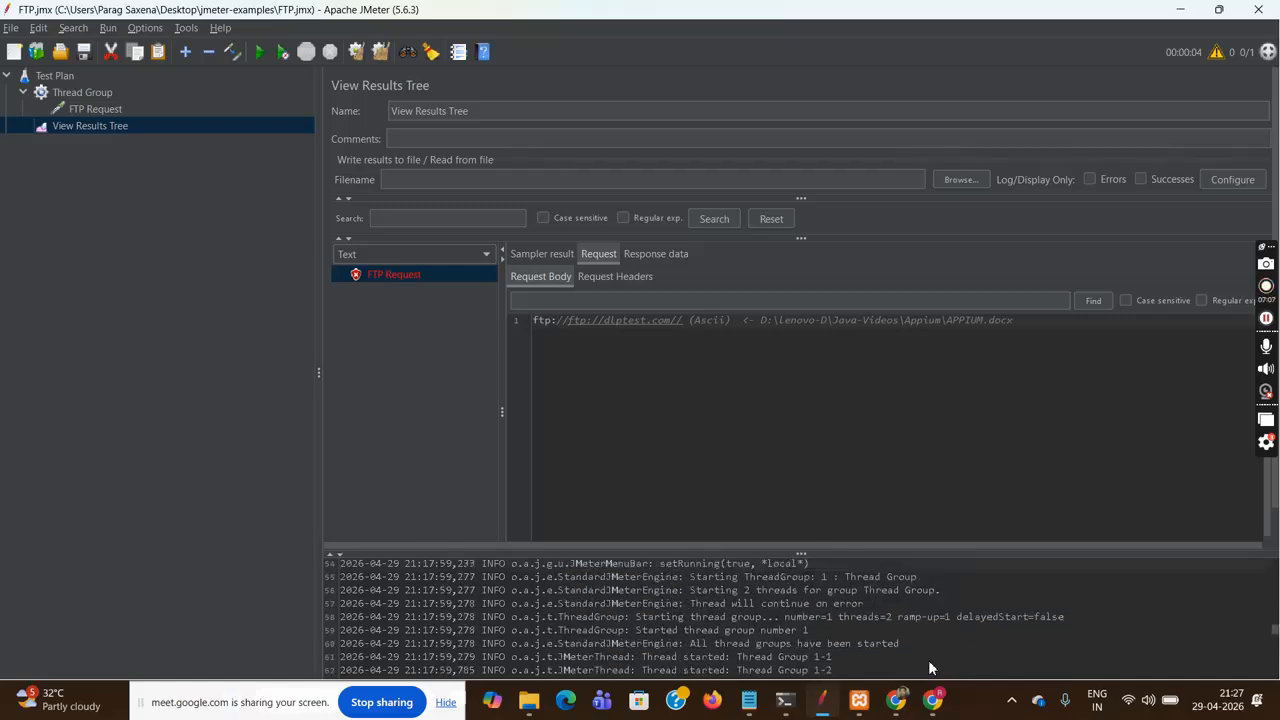
scroll(930, 668, up, 3)
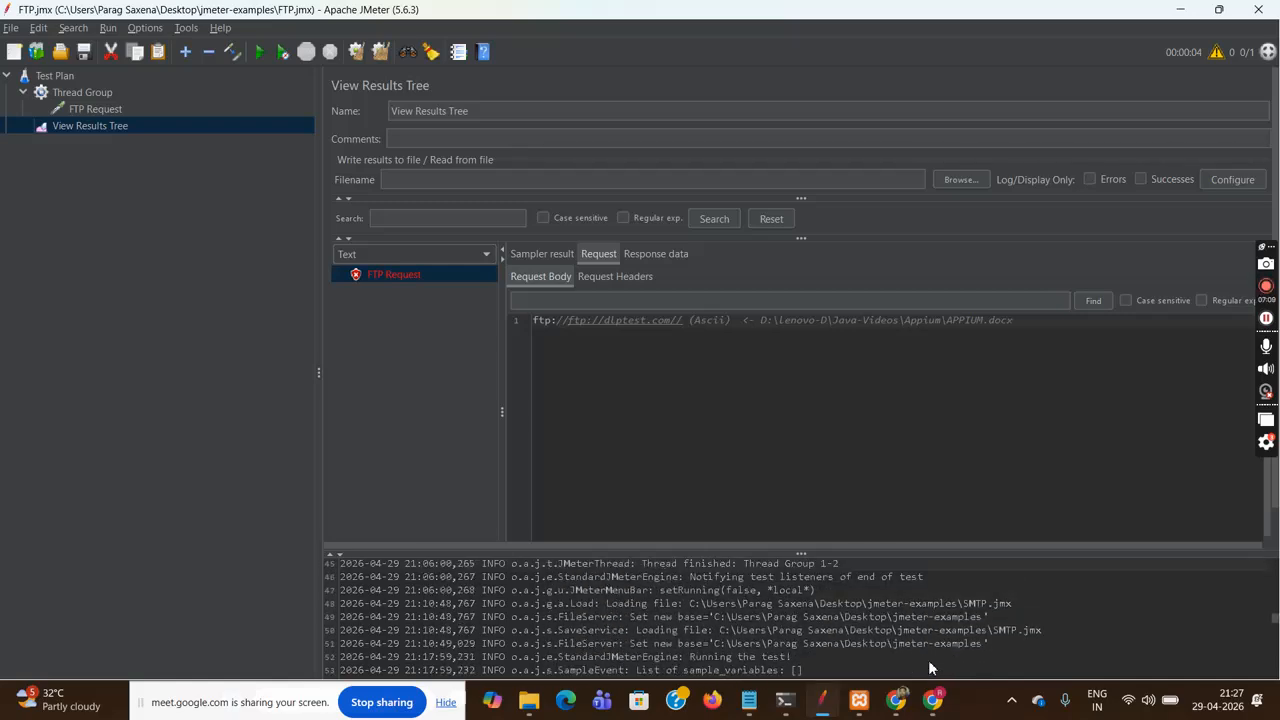
scroll(930, 668, up, 5)
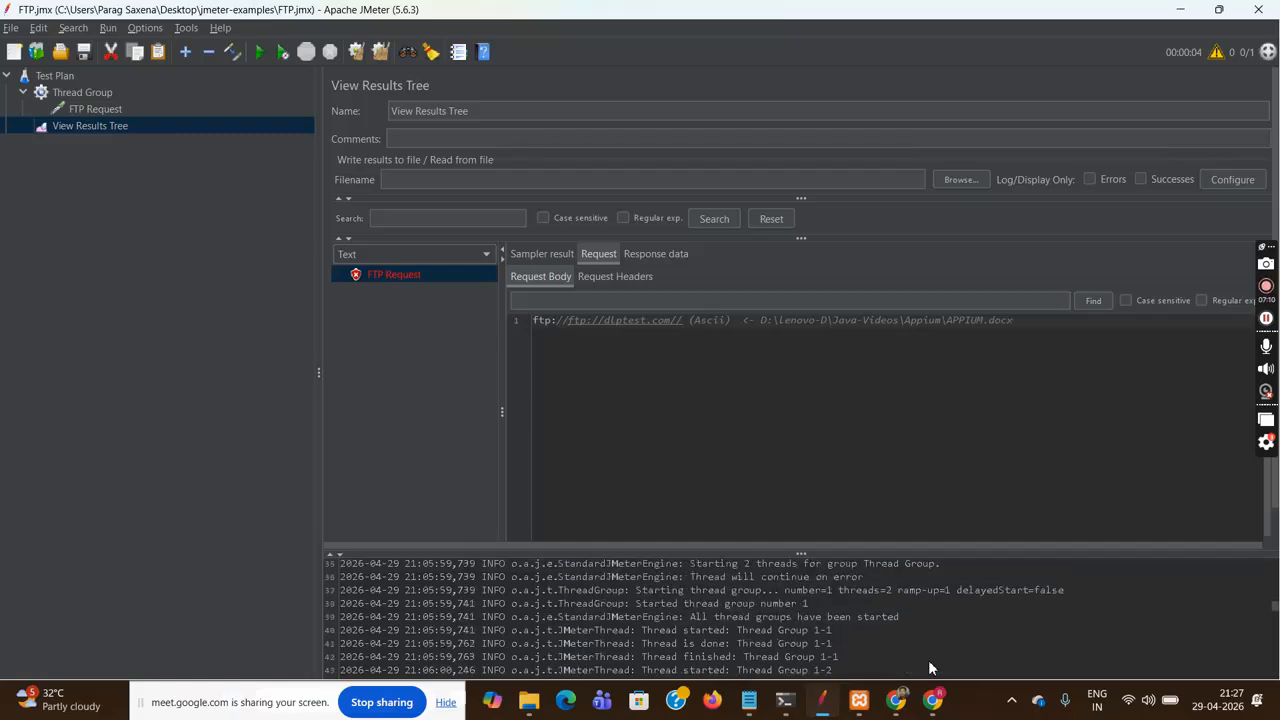
scroll(930, 668, up, 6)
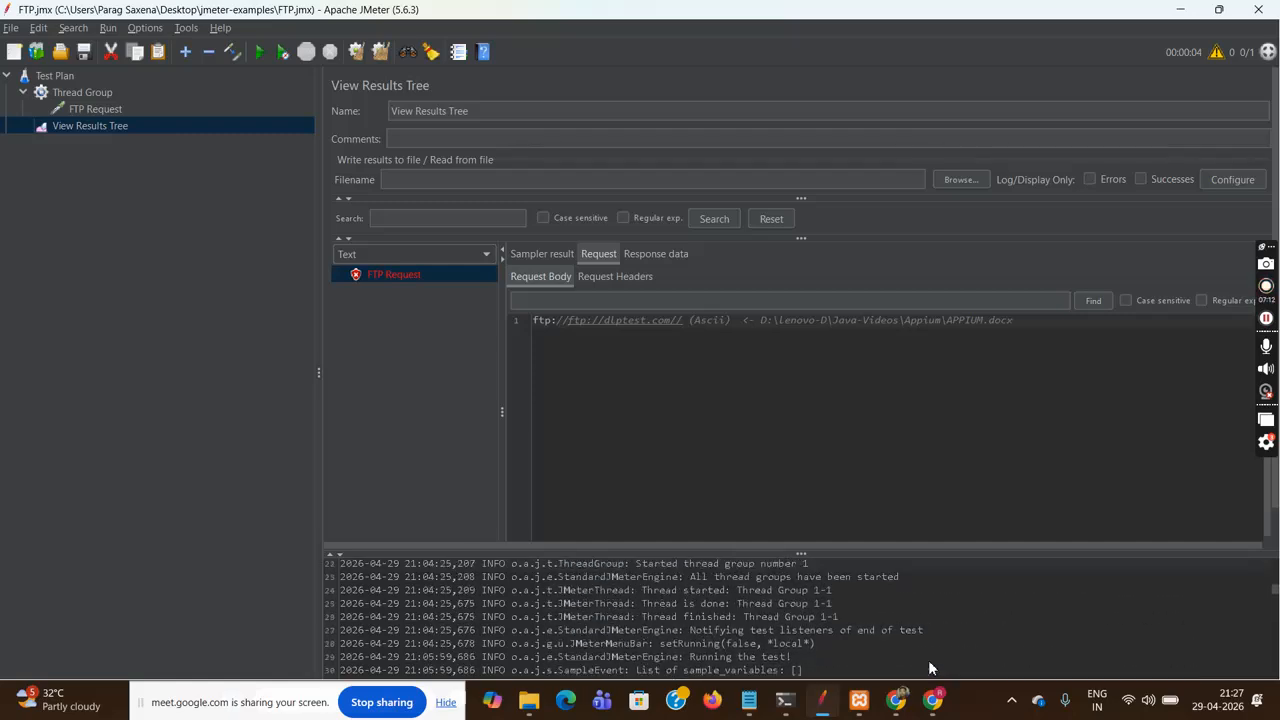
scroll(930, 668, up, 3)
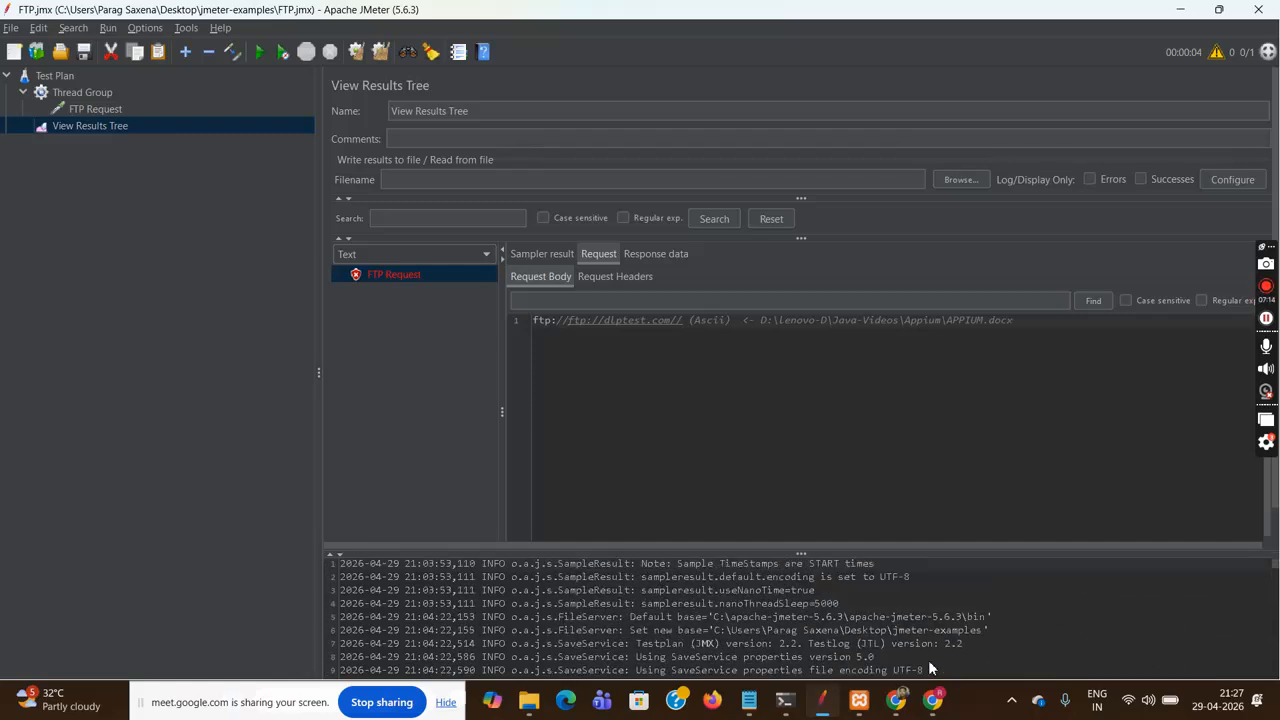
Check the FTP Request's response data, request and sampler result, focusing on the response message
click(654, 254)
click(598, 257)
click(530, 256)
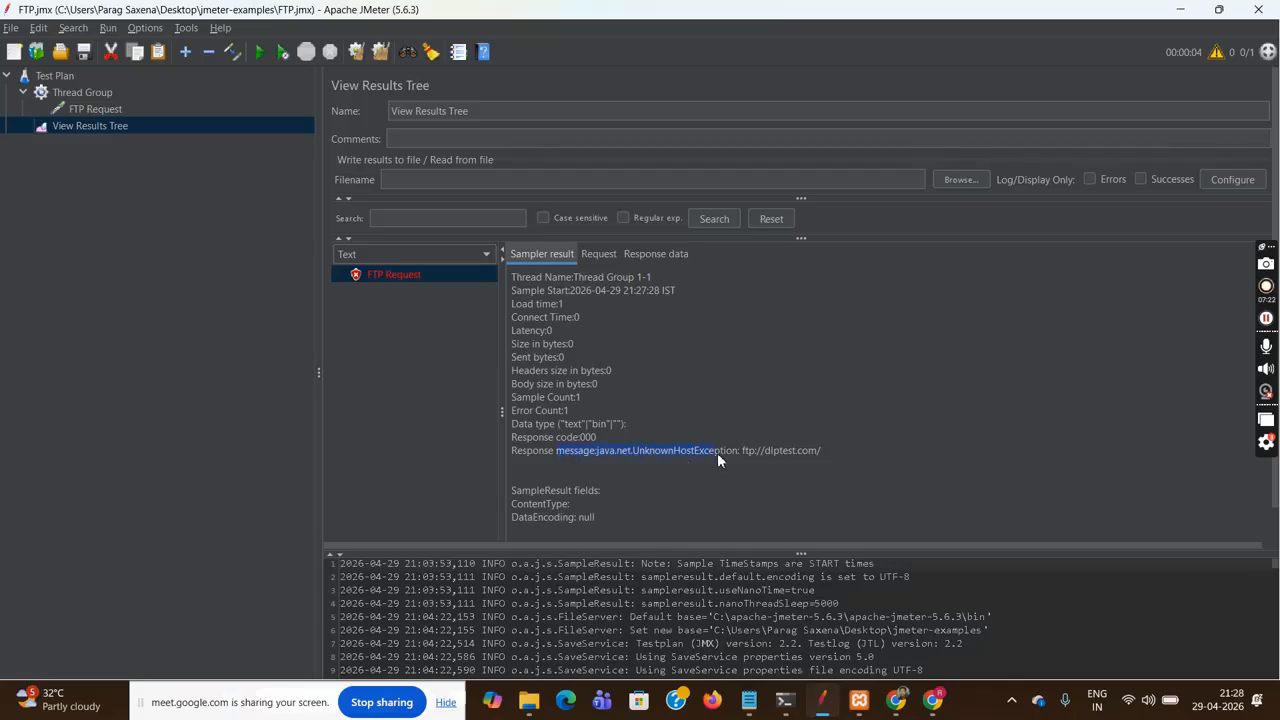
click(820, 451)
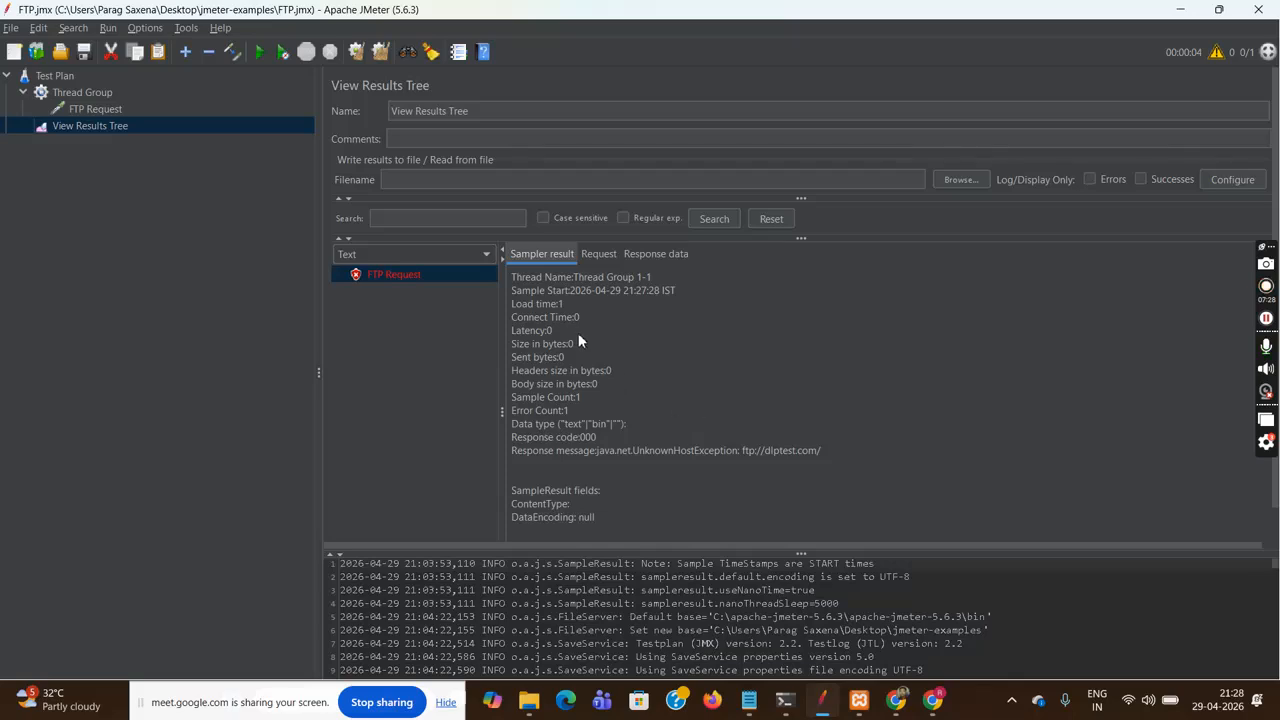
Review the server name and port number settings of the FTP Request
click(106, 108)
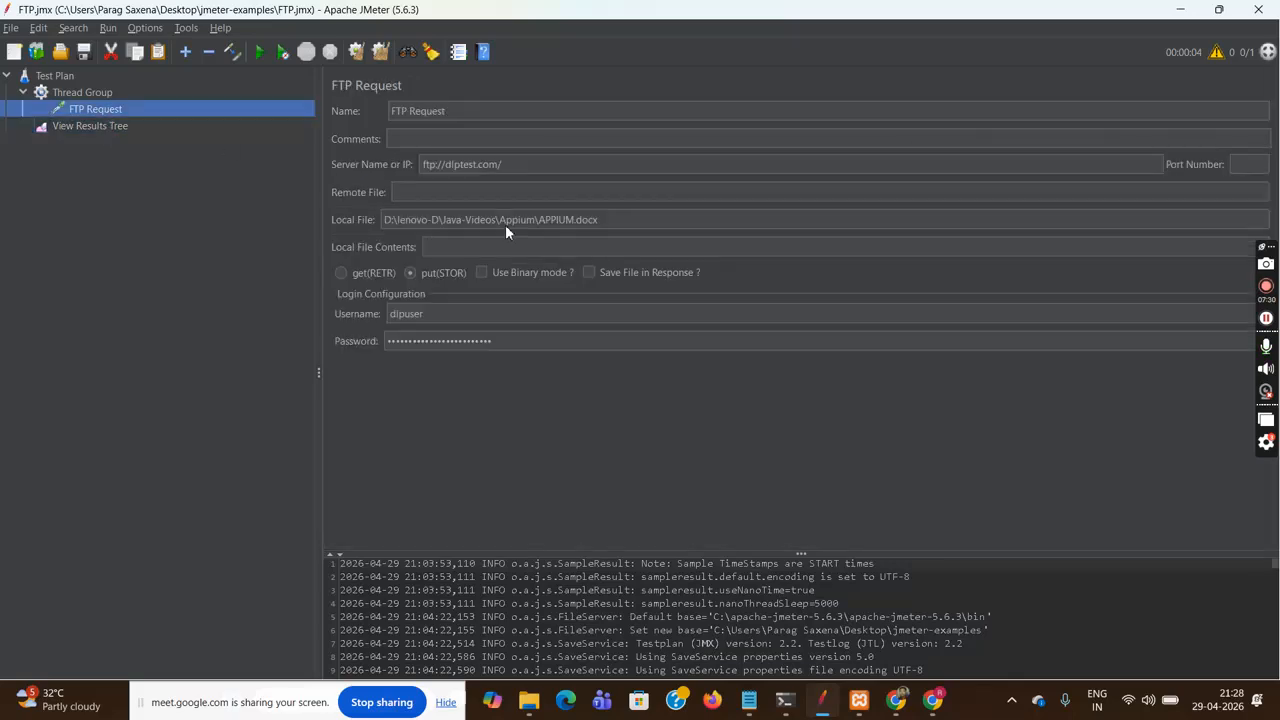
click(532, 168)
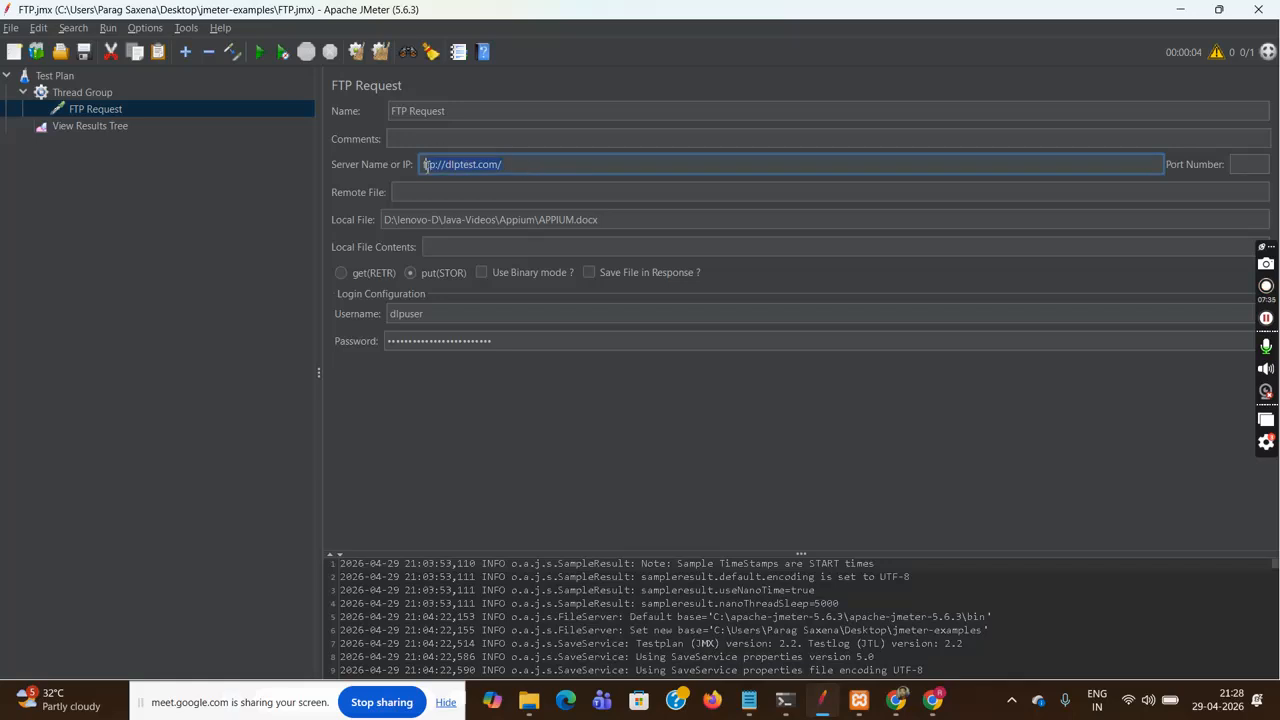
click(424, 164)
click(516, 164)
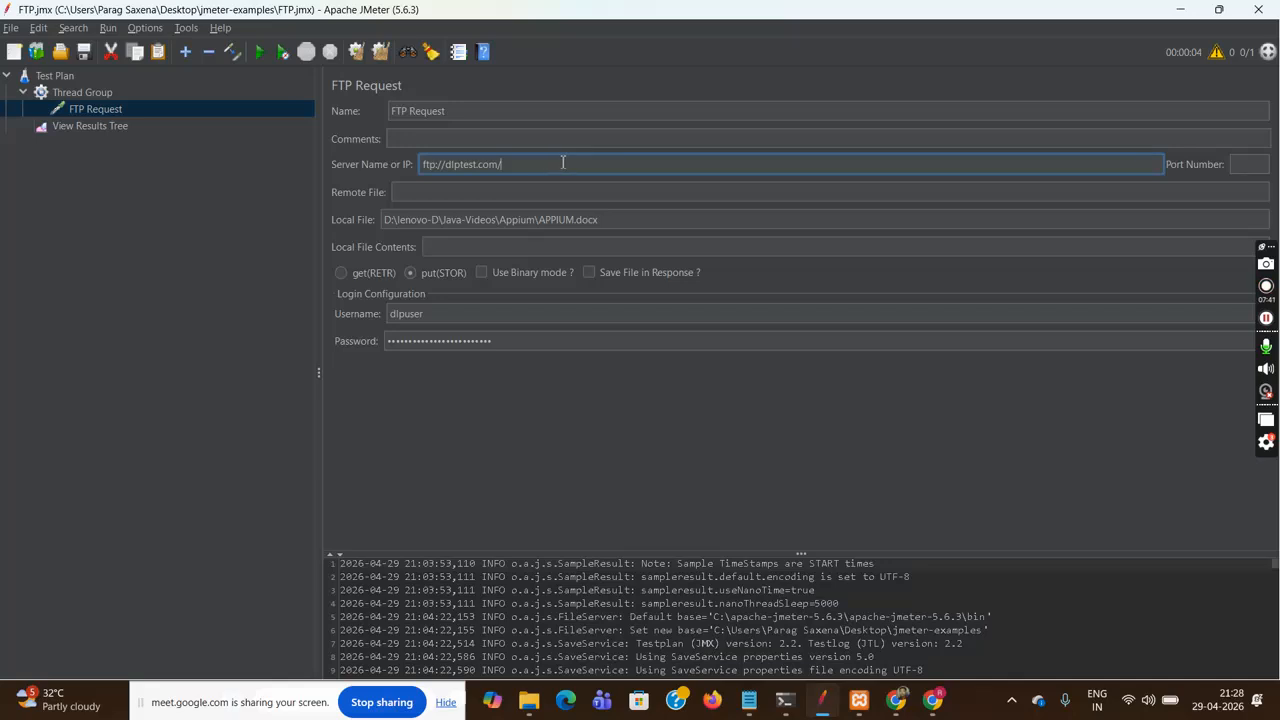
click(1249, 166)
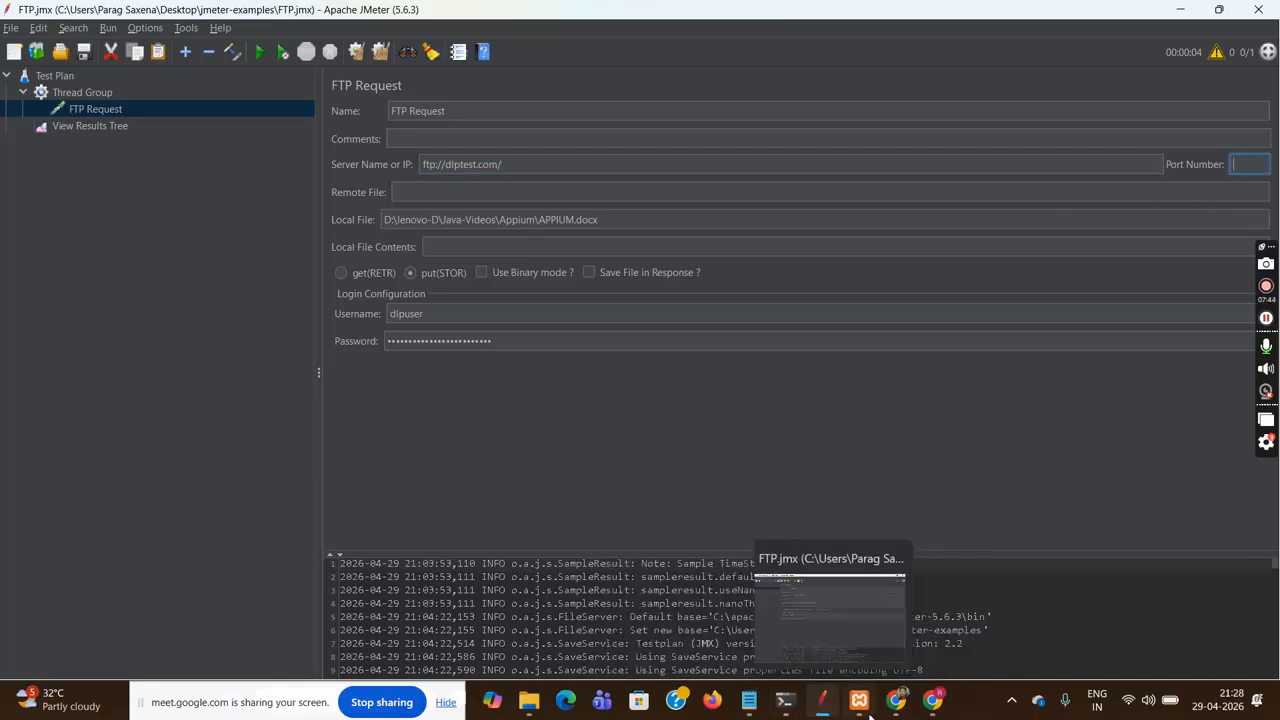
Switch to Chrome and copy the FTP host ftp.dlptest.com from the DLP Test site's FTP Test page
click(926, 712)
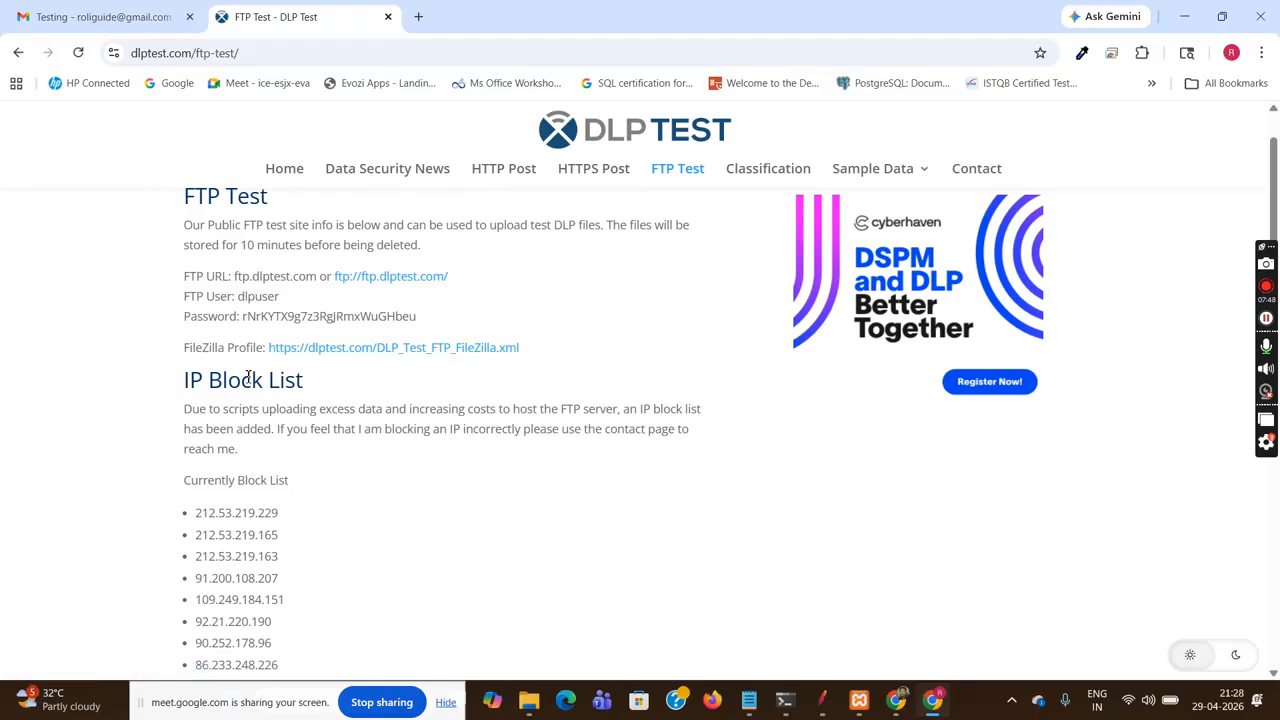
drag(1277, 208, 1273, 170)
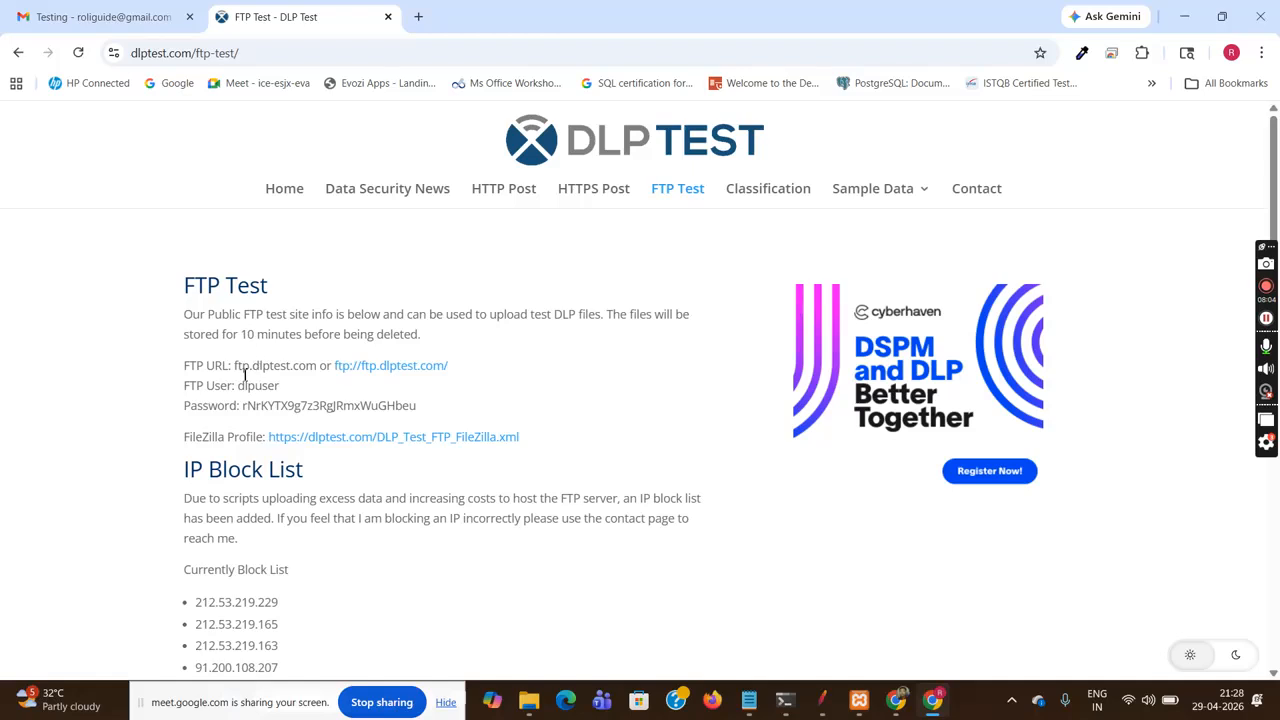
drag(236, 366, 318, 366)
key(ctrl+c)
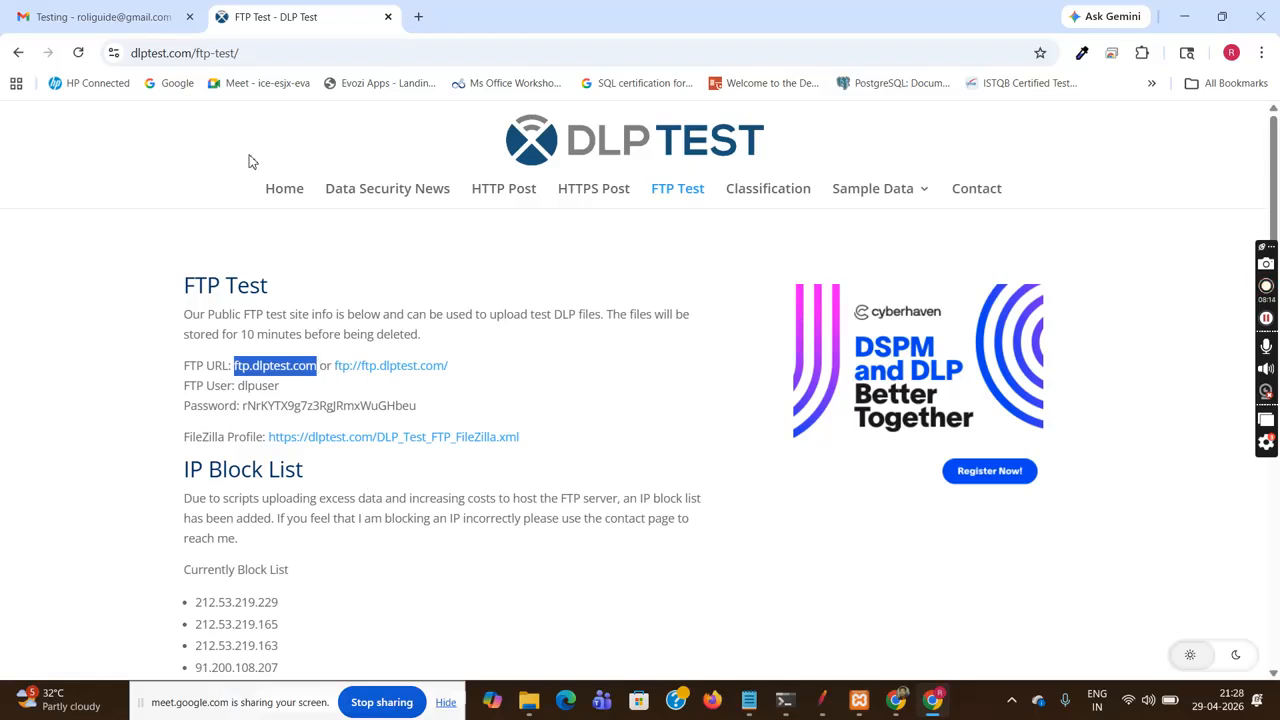
click(822, 700)
click(518, 166)
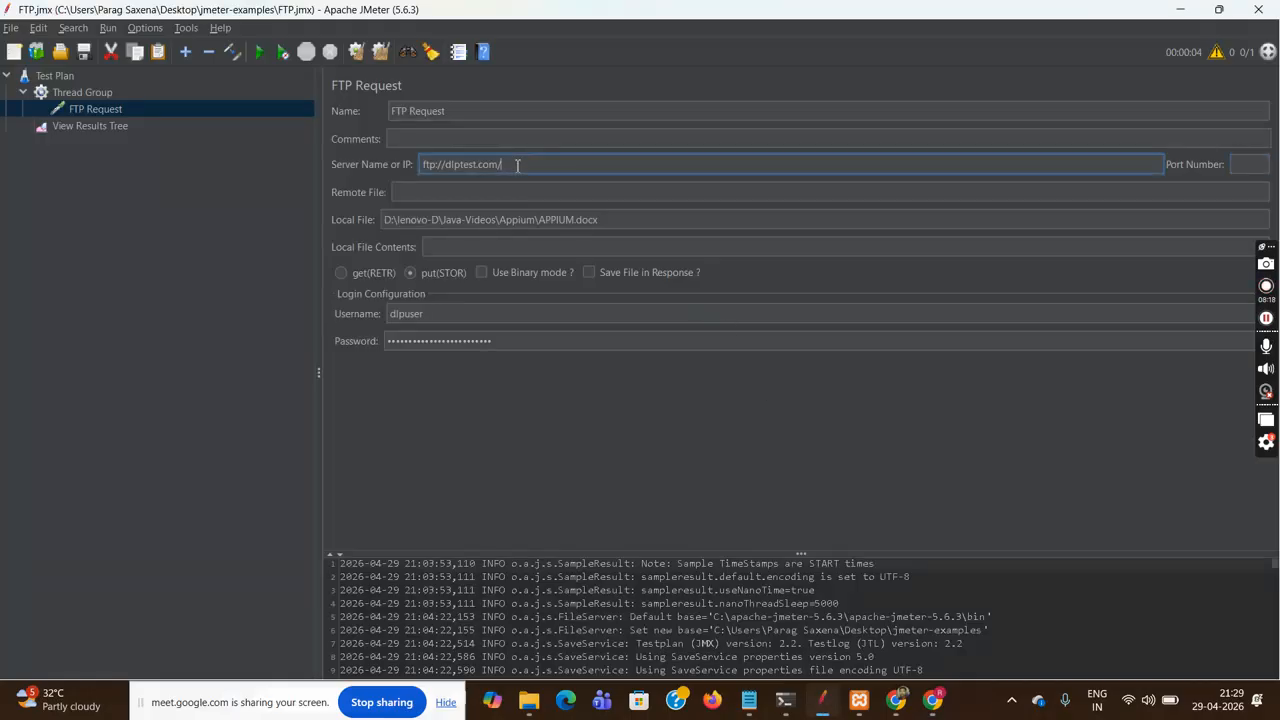
key(BackSpace)
key(BackSpace)
key(BackSpace)
key(BackSpace)
key(BackSpace)
key(BackSpace)
key(BackSpace)
key(BackSpace)
key(BackSpace)
key(BackSpace)
key(BackSpace)
key(BackSpace)
key(BackSpace)
key(BackSpace)
key(BackSpace)
key(BackSpace)
key(BackSpace)
key(BackSpace)
key(ctrl+v)
click(12, 30)
click(48, 131)
click(346, 273)
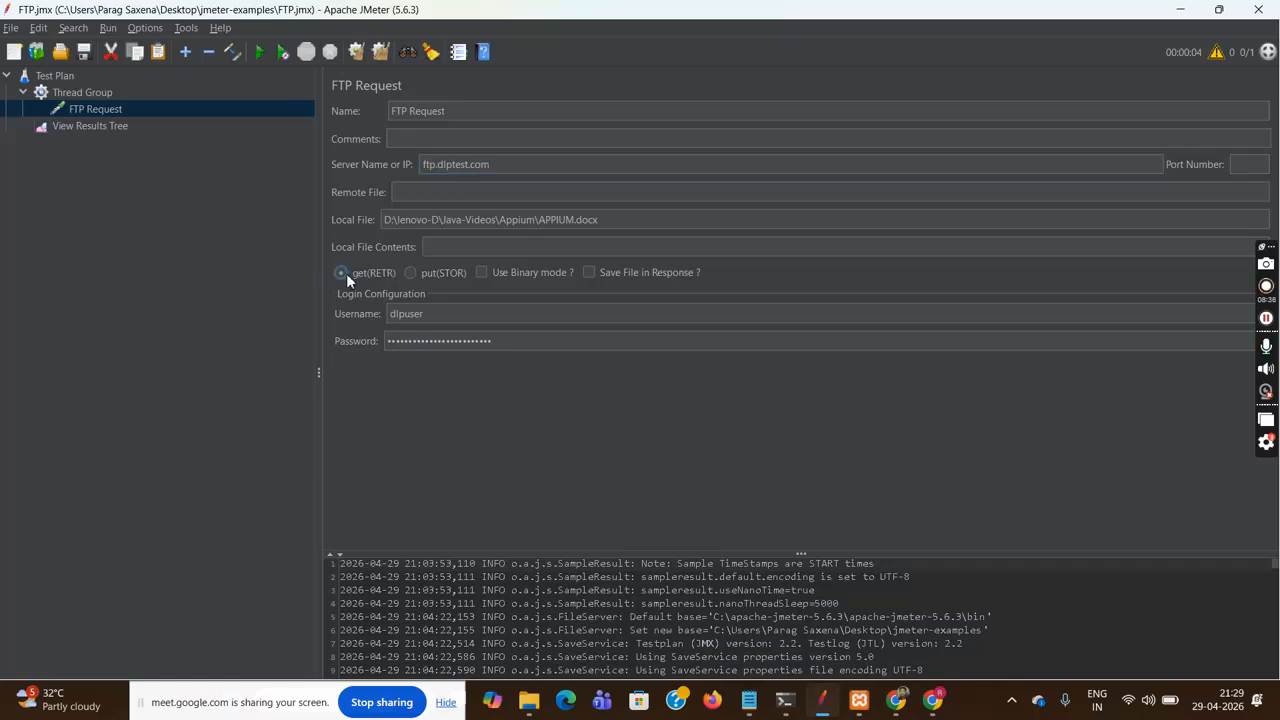
click(403, 193)
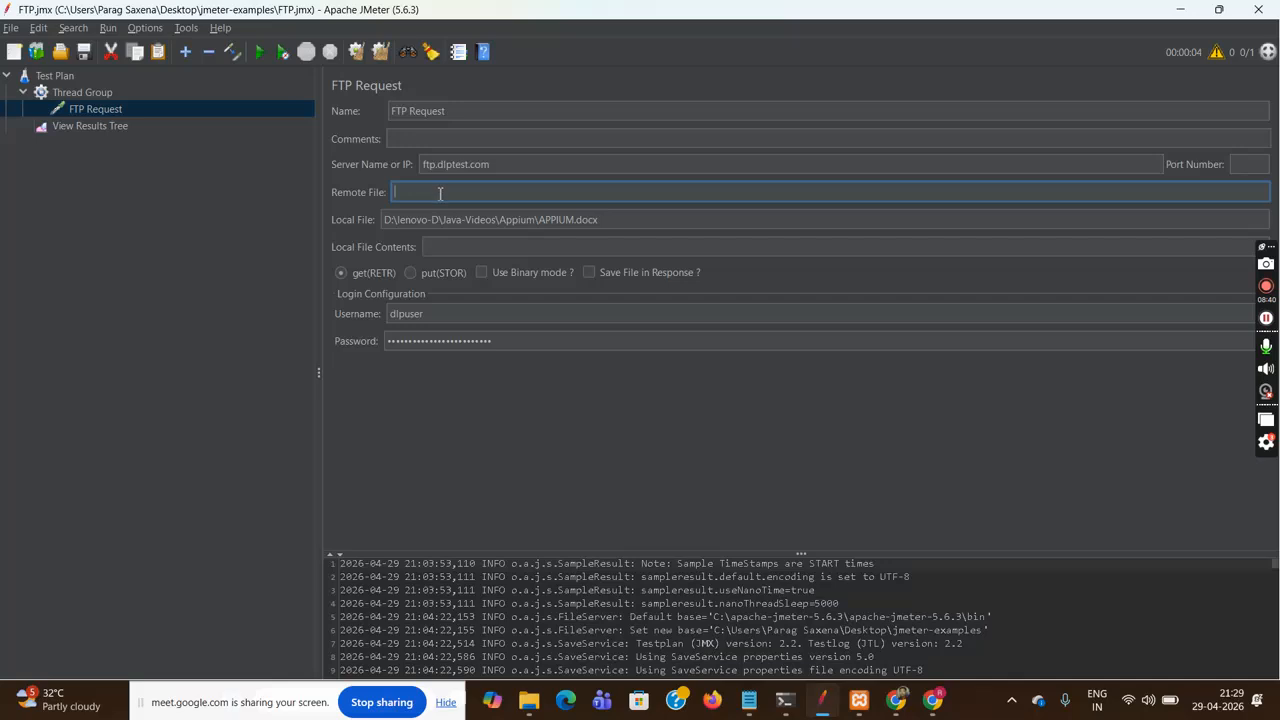
click(411, 273)
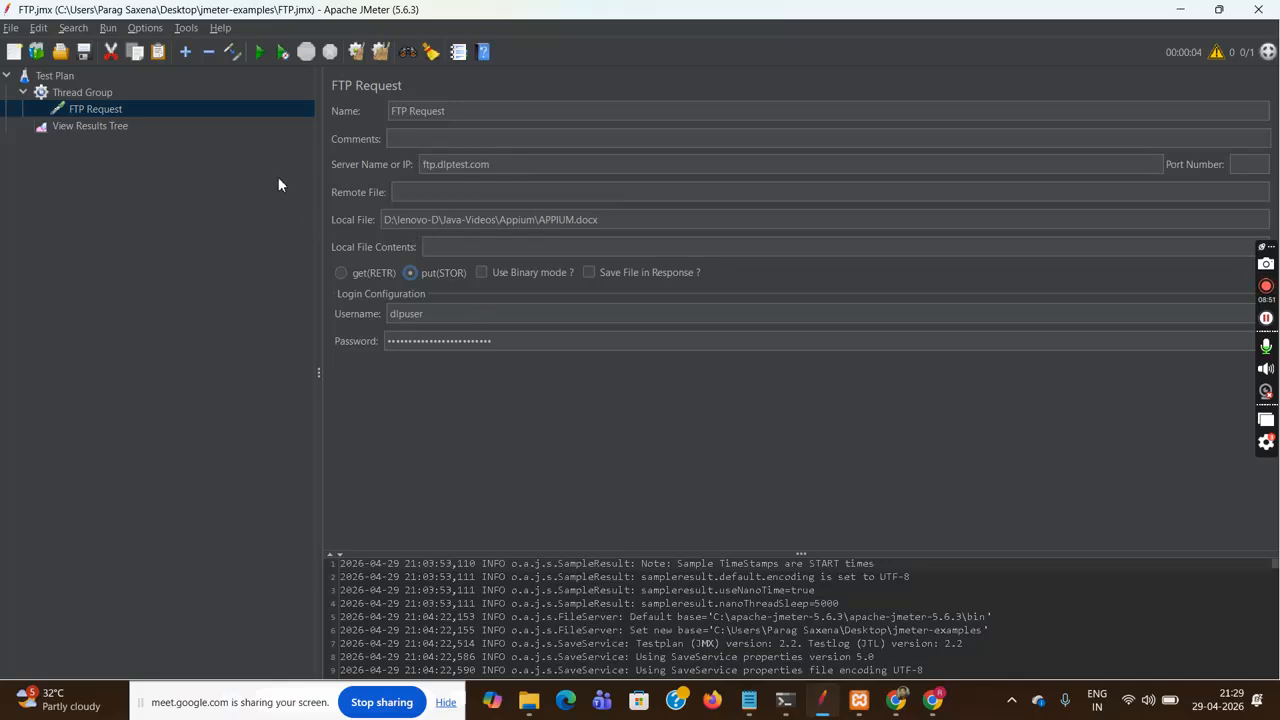
Clear the old results, run the test plan with the corrected server name and open the FTP Request's sampler result
click(100, 126)
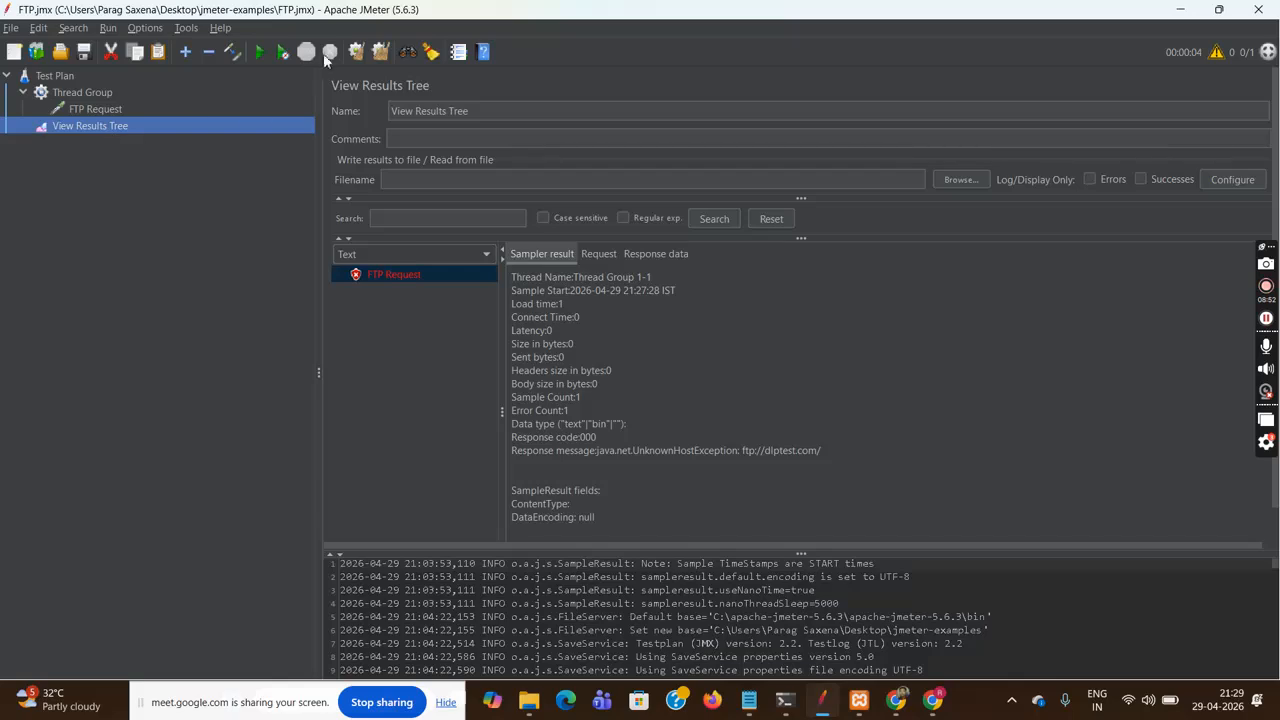
click(50, 76)
click(257, 52)
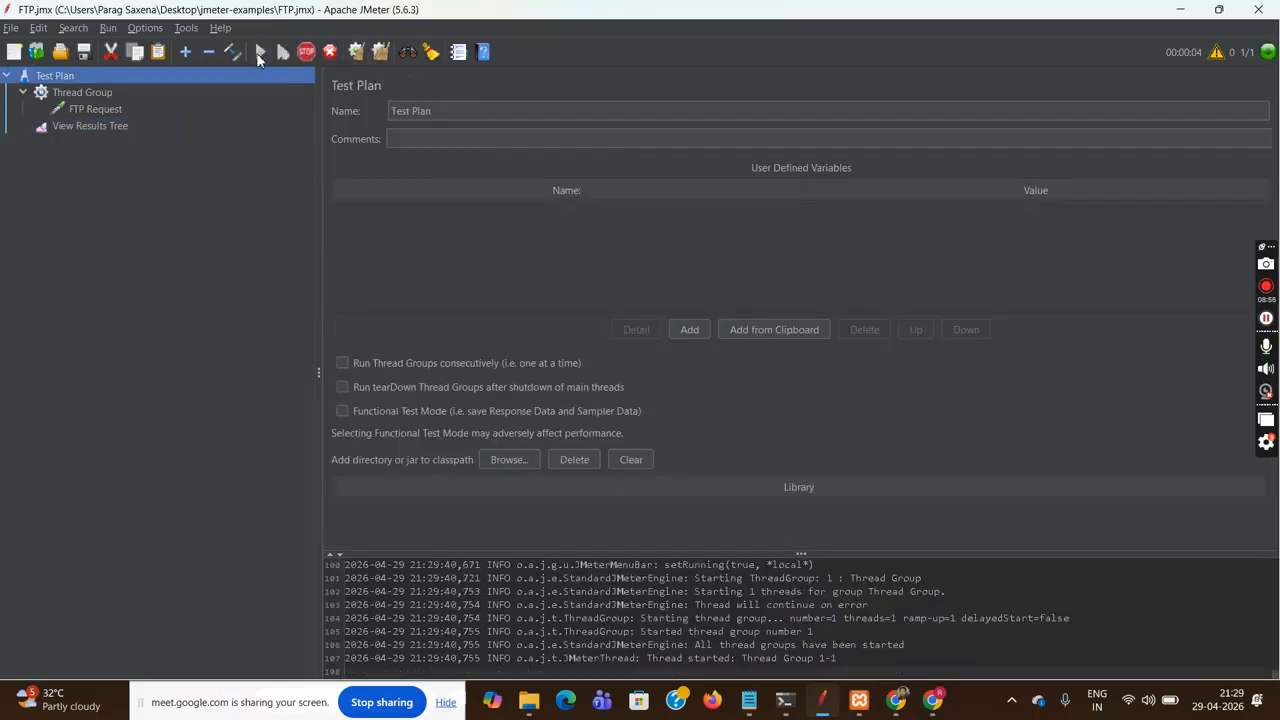
click(83, 130)
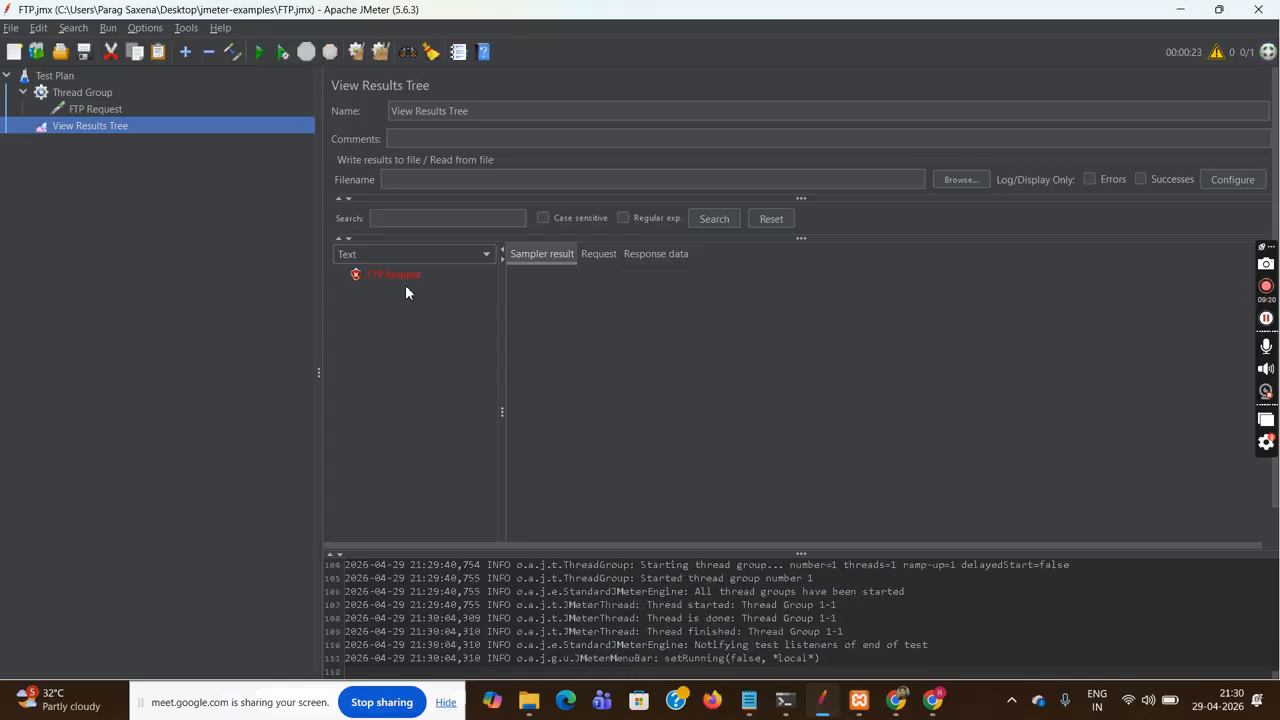
click(399, 280)
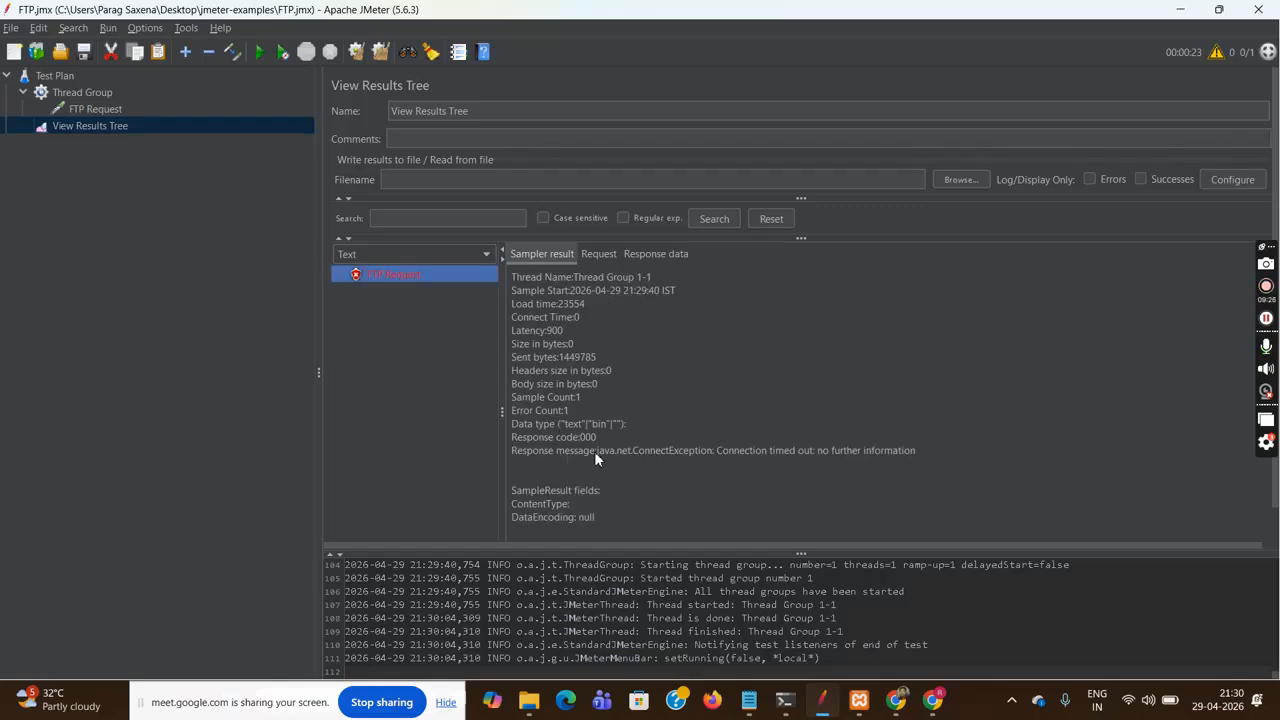
Read the full response message in the FTP Request's sampler result
drag(597, 451, 717, 450)
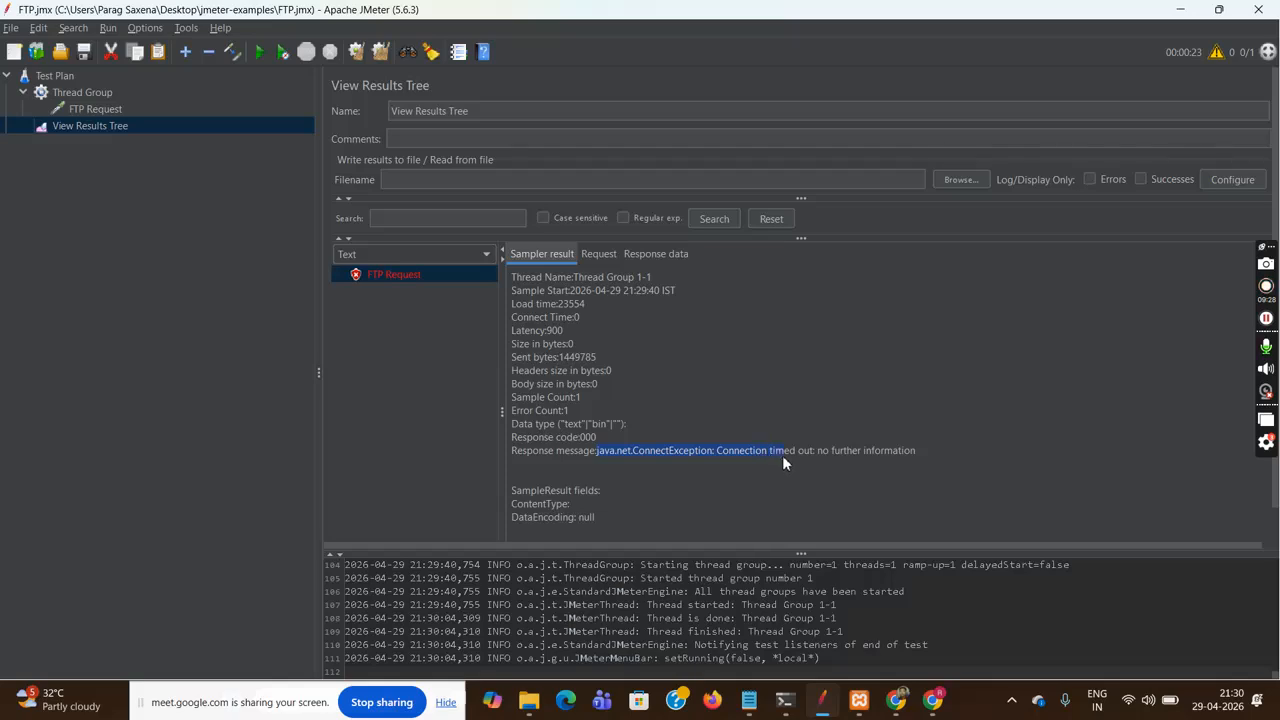
click(898, 463)
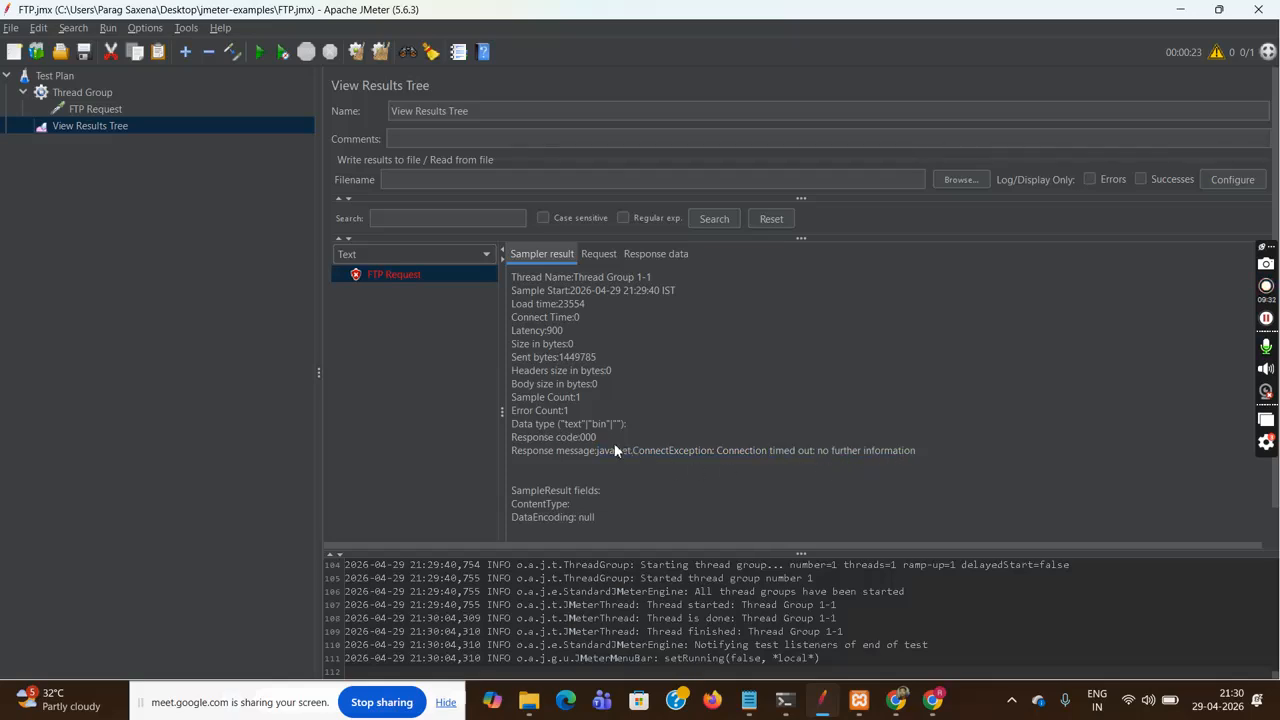
drag(605, 450, 906, 447)
click(906, 447)
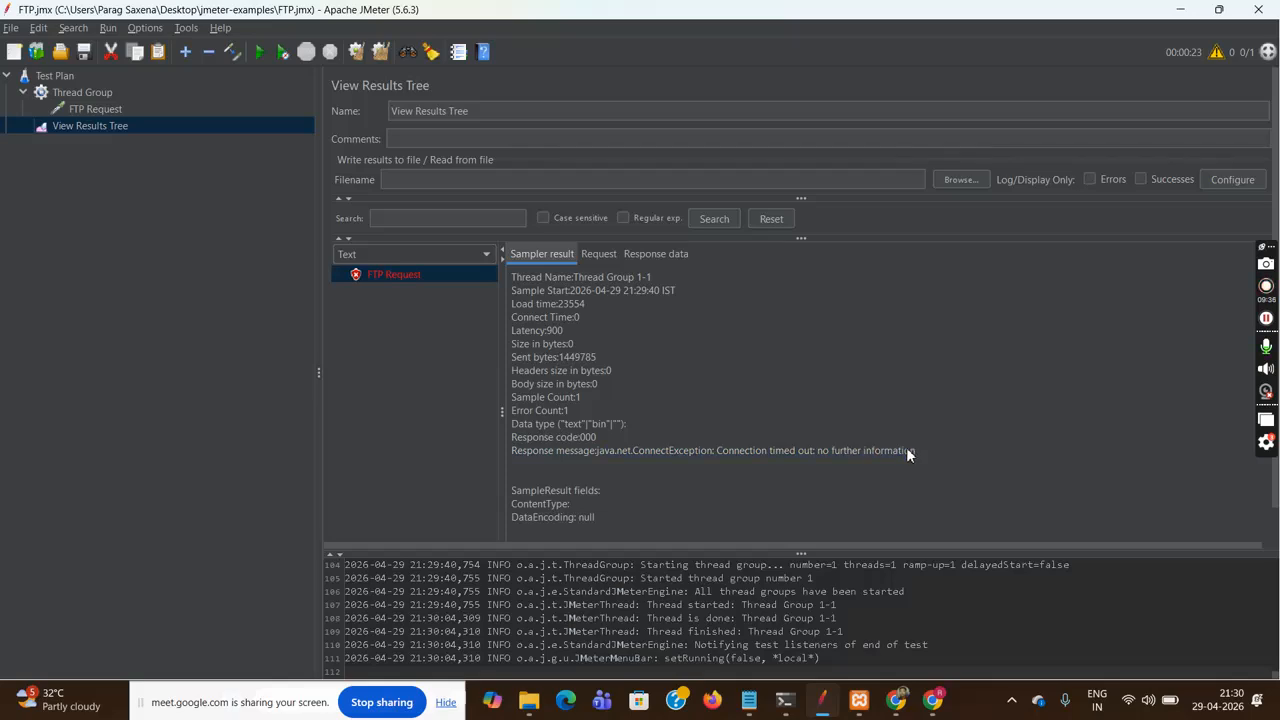
Save the test plan
click(12, 29)
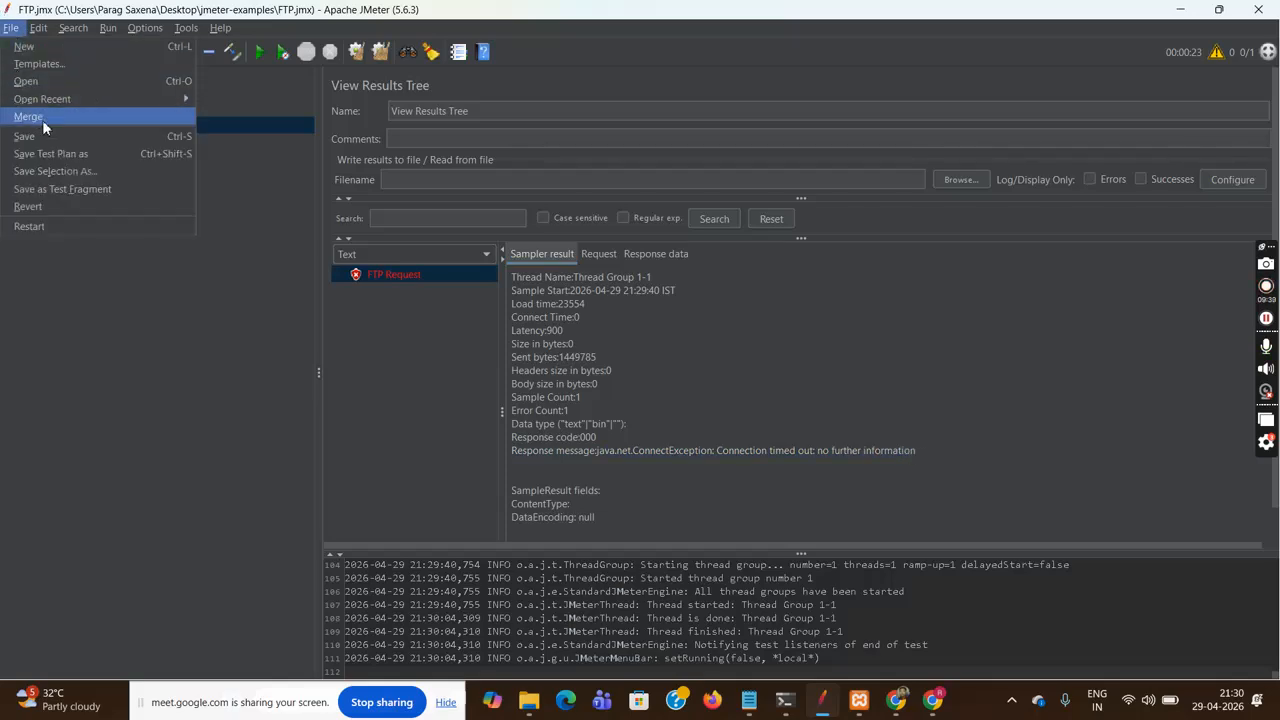